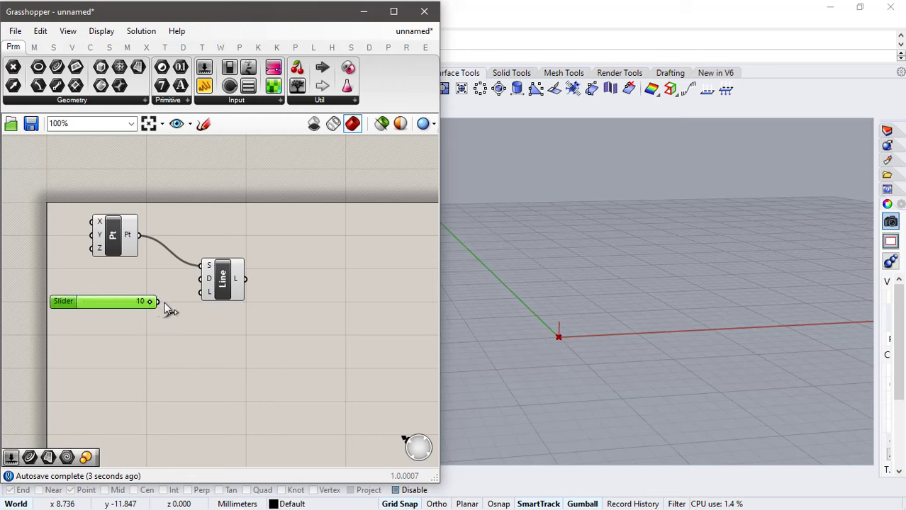
# - Feed the slider of 10 into the Line component's length and divide that line with a Divide Curve component
pyautogui.moveTo(219, 283); pyautogui.dragTo(217, 274)
pyautogui.click(275, 281)
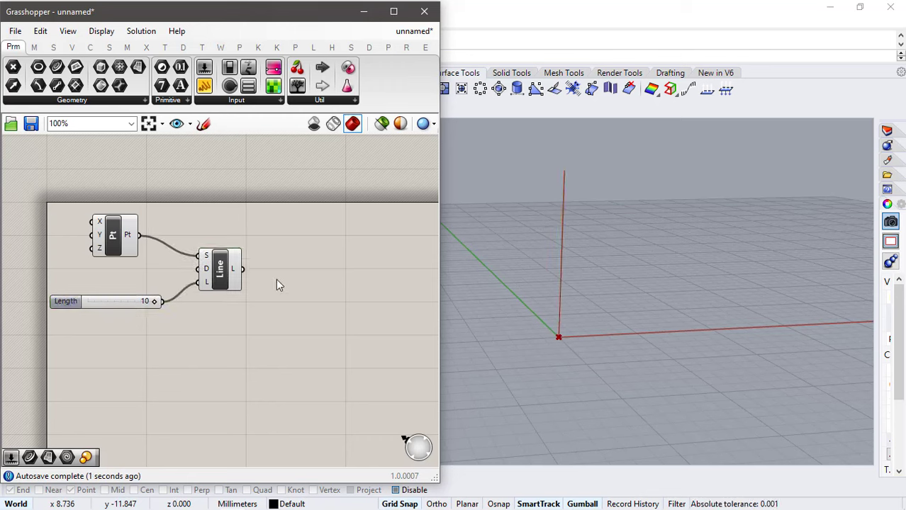
pyautogui.doubleClick(276, 279)
pyautogui.write('divi')
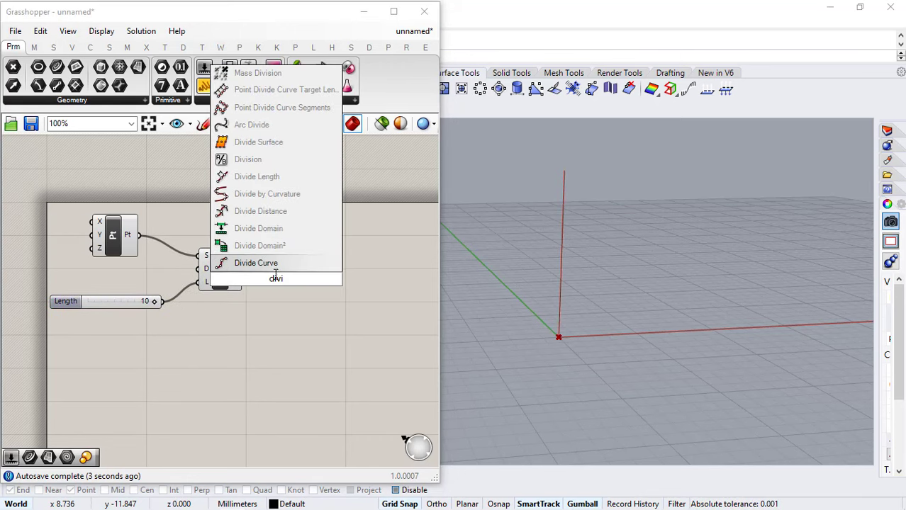
pyautogui.press('Return')
pyautogui.moveTo(258, 276); pyautogui.dragTo(280, 301)
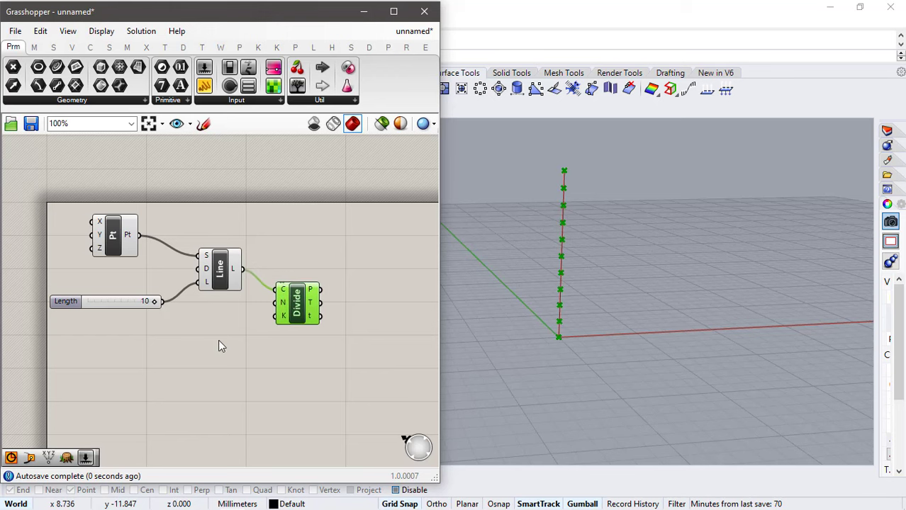
# - Add a number slider of 12 and connect it to the Divide Curve component's count input
pyautogui.click(158, 354)
pyautogui.doubleClick(158, 357)
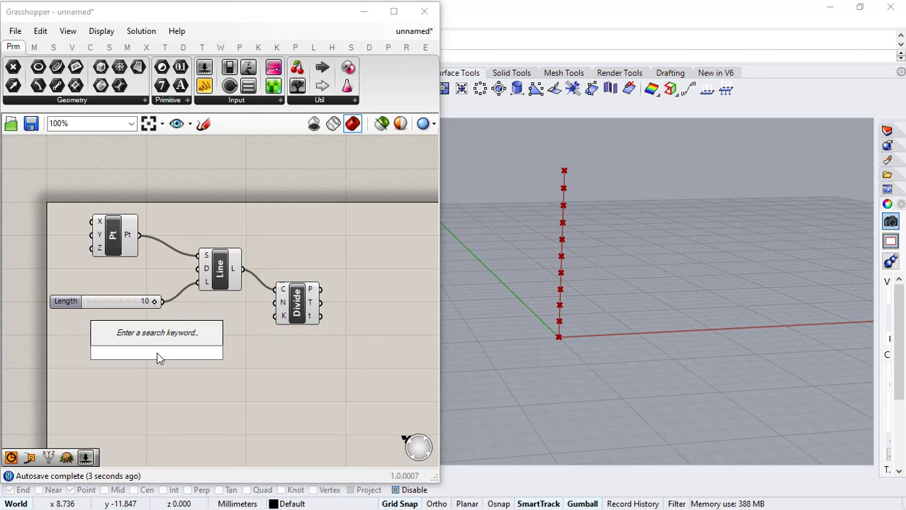
pyautogui.write('12')
pyautogui.press('Return')
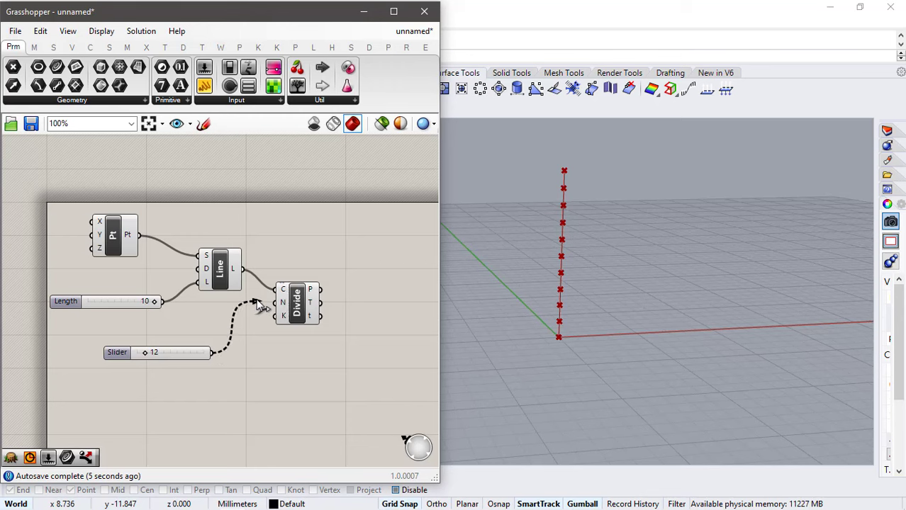
pyautogui.moveTo(260, 303); pyautogui.dragTo(275, 303)
pyautogui.click(178, 354)
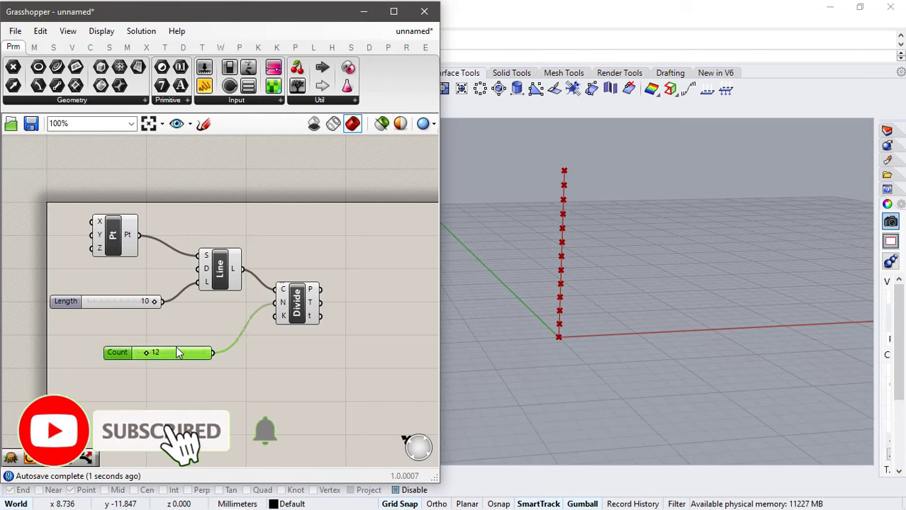
pyautogui.click(353, 334)
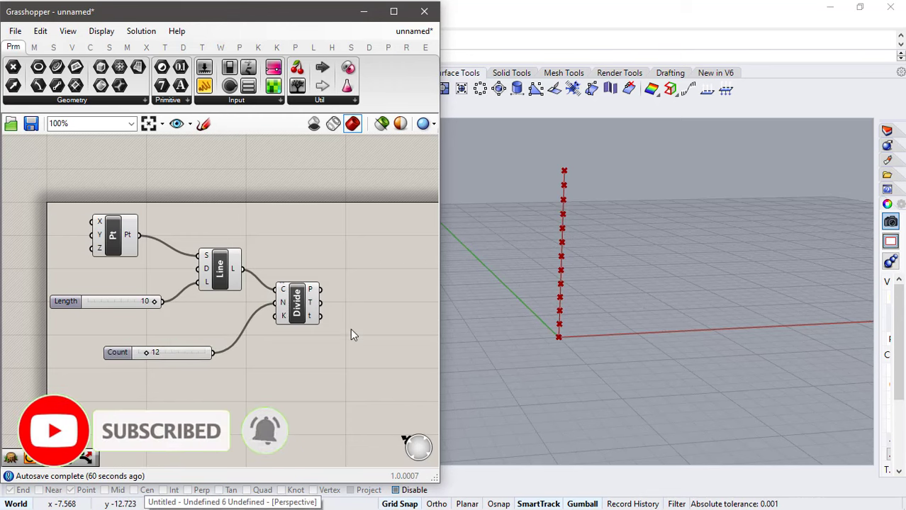
# - Add a Circle CNR component and connect the division points to its center input
pyautogui.moveTo(330, 316); pyautogui.dragTo(270, 304, button='right')
pyautogui.doubleClick(307, 289)
pyautogui.write('c')
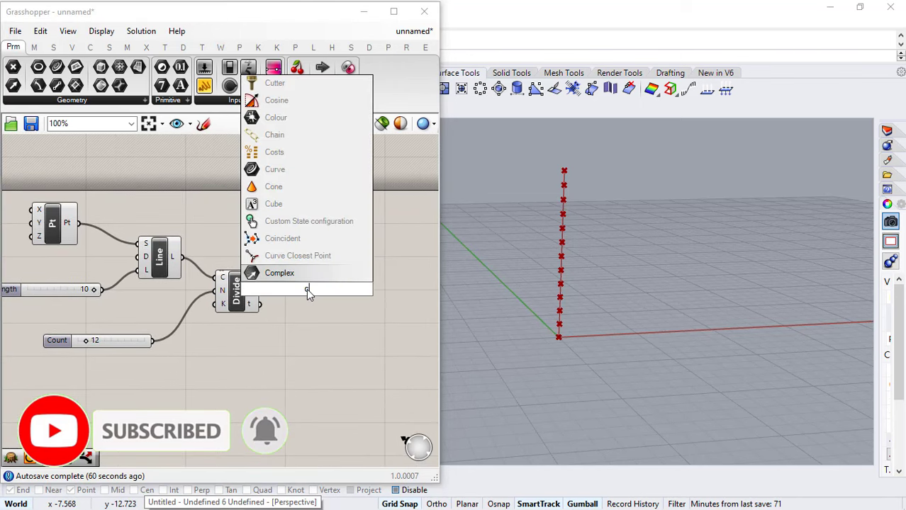
pyautogui.write('ircle n')
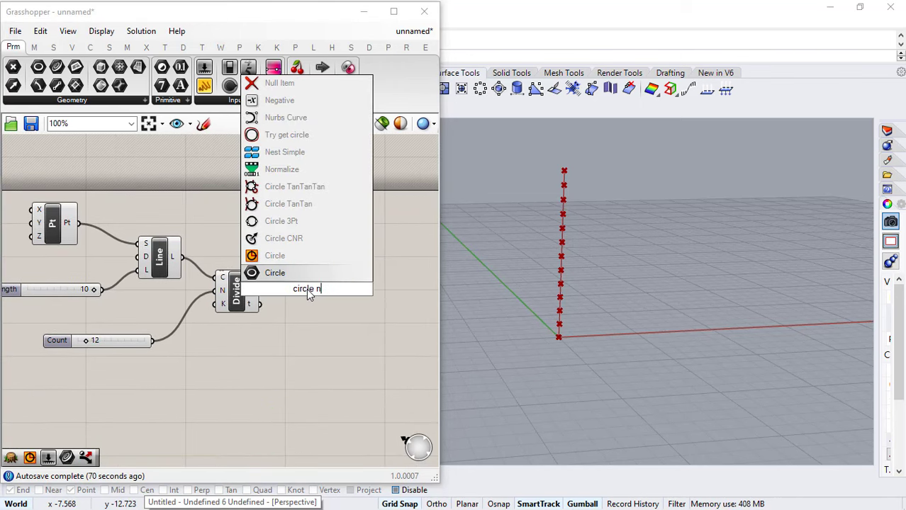
pyautogui.click(306, 272)
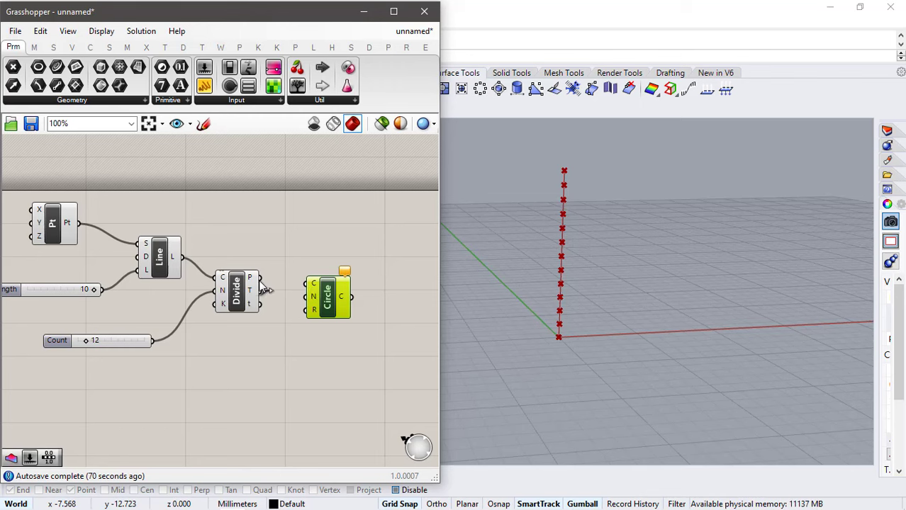
pyautogui.moveTo(260, 277); pyautogui.dragTo(305, 284)
pyautogui.click(145, 283)
# - Move the Count slider up beside Divide Curve and add a Range component whose steps are driven by the Length slider
pyautogui.moveTo(120, 328); pyautogui.dragTo(188, 285, button='right')
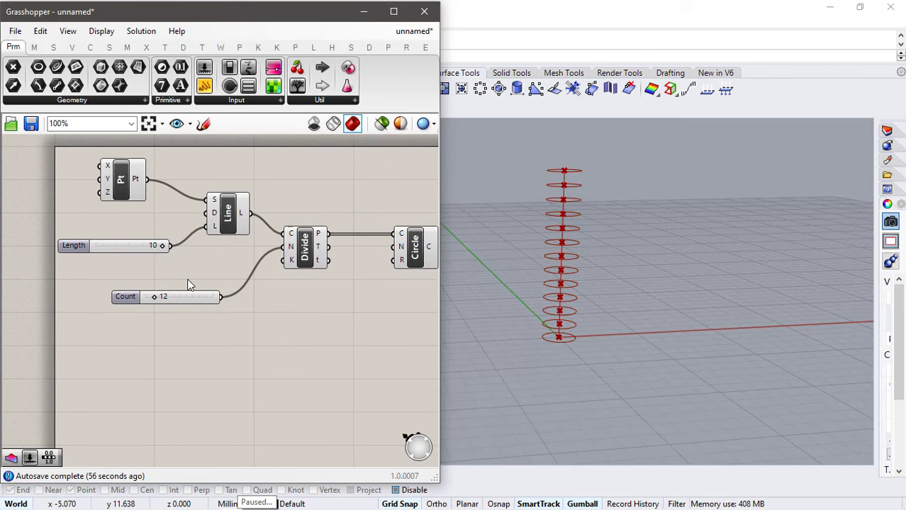
pyautogui.moveTo(144, 301); pyautogui.dragTo(179, 267)
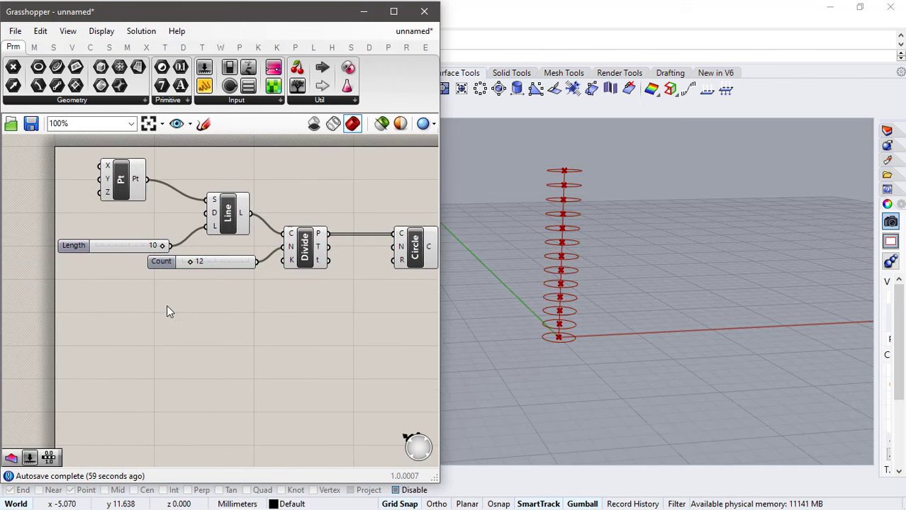
pyautogui.doubleClick(167, 304)
pyautogui.write('range')
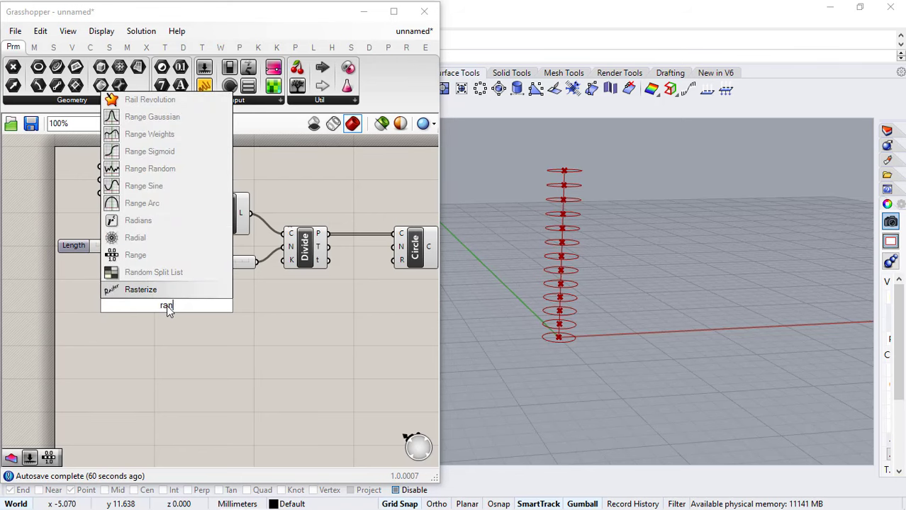
pyautogui.click(166, 289)
pyautogui.moveTo(167, 302); pyautogui.dragTo(176, 332)
pyautogui.click(228, 329)
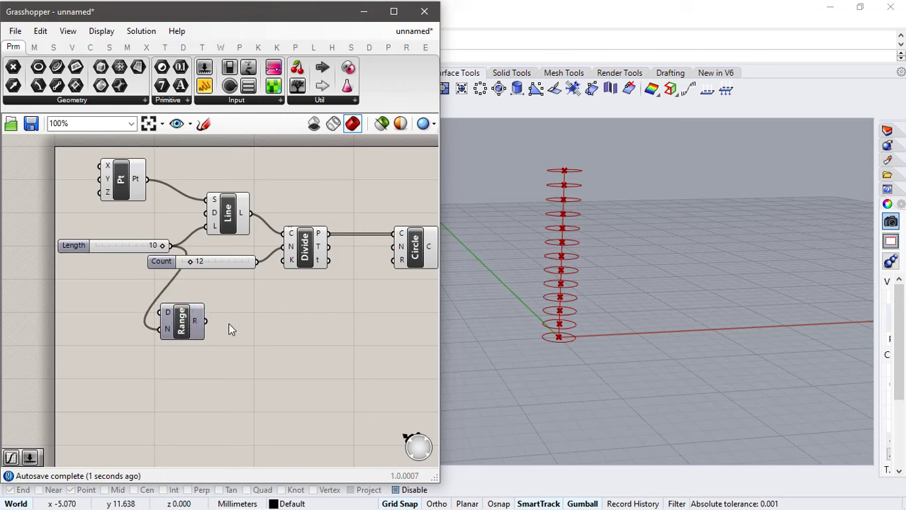
# - Add a Graph Mapper fed by the Range output, shrink it to a smaller square and place it beside Range
pyautogui.doubleClick(228, 328)
pyautogui.write('gra')
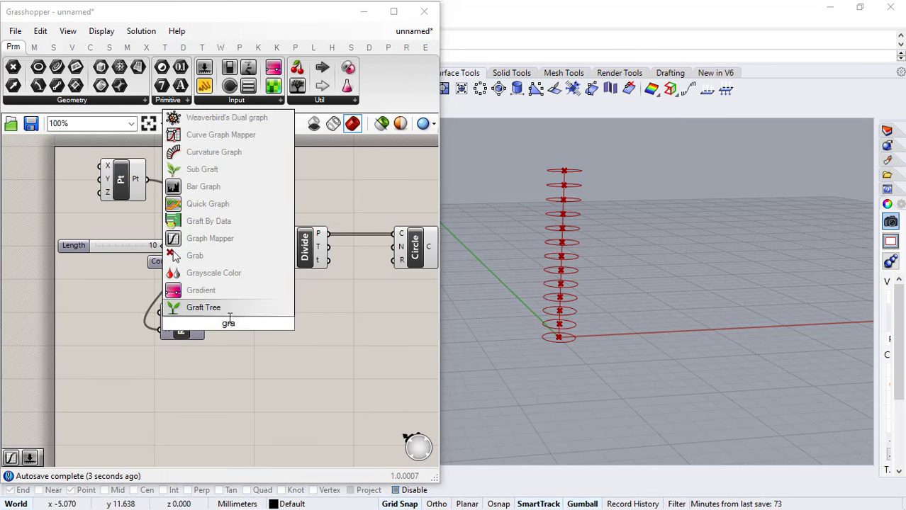
pyautogui.click(242, 237)
pyautogui.moveTo(237, 317); pyautogui.dragTo(306, 333)
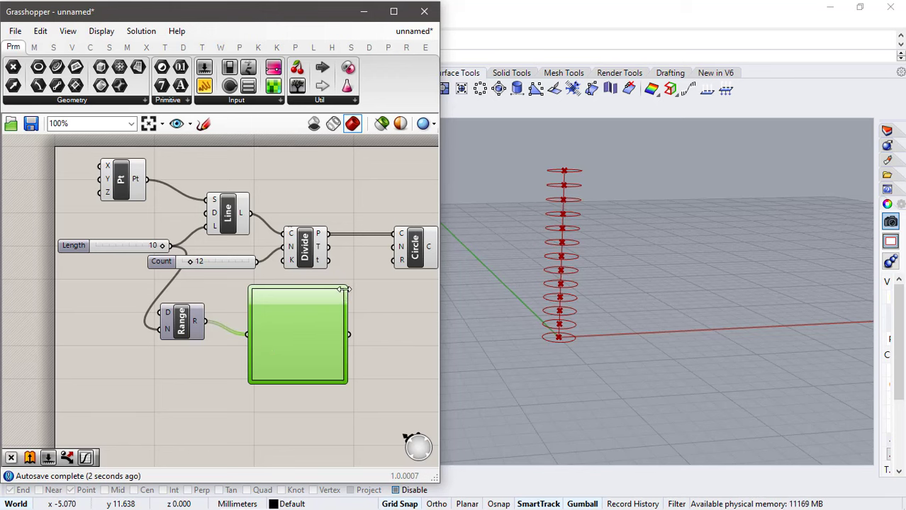
pyautogui.moveTo(345, 287); pyautogui.dragTo(312, 319)
pyautogui.moveTo(287, 371); pyautogui.dragTo(275, 346)
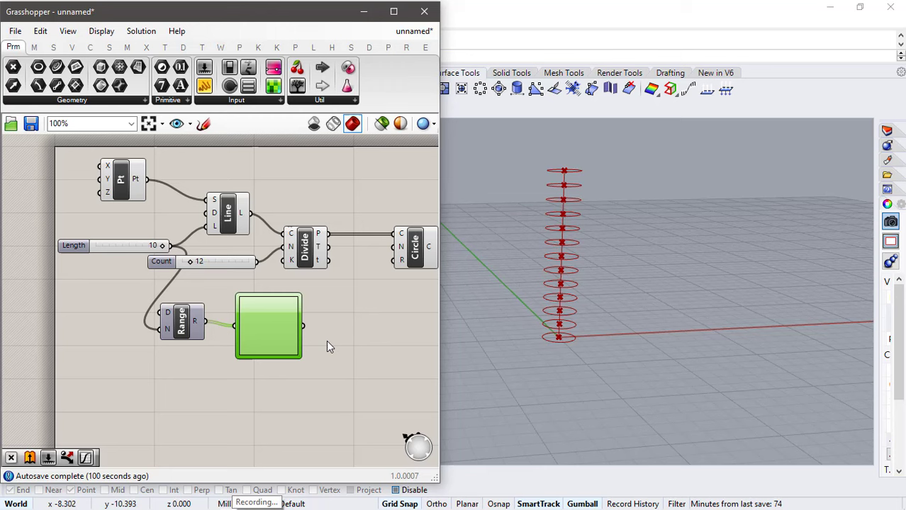
# - Add a Multiplication component with the Graph Mapper output connected to its A input
pyautogui.doubleClick(332, 335)
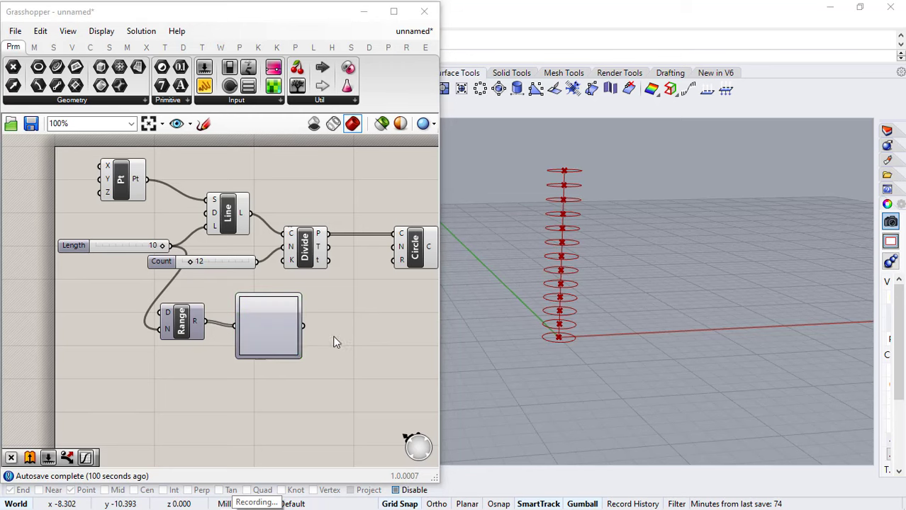
pyautogui.write('mu')
pyautogui.click(345, 285)
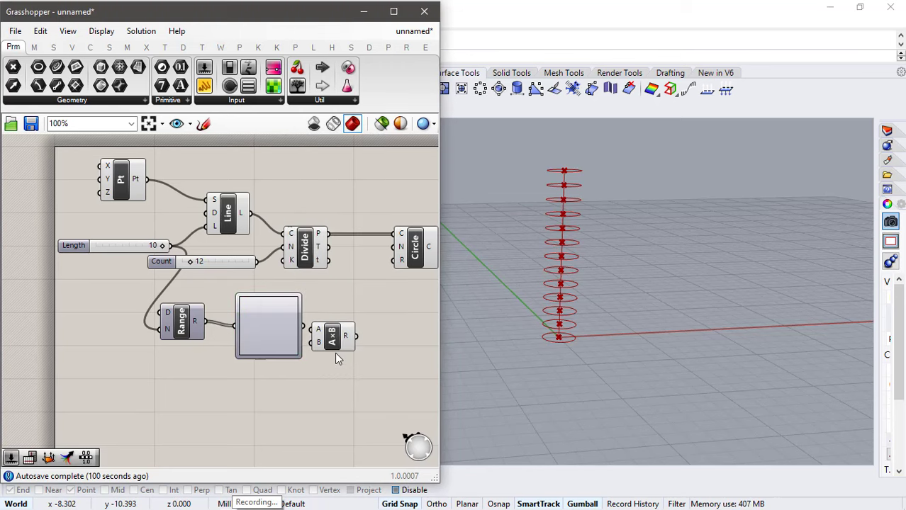
pyautogui.moveTo(334, 346)
pyautogui.mouseDown()
pyautogui.moveTo(361, 346)
pyautogui.moveTo(339, 331)
pyautogui.mouseUp()
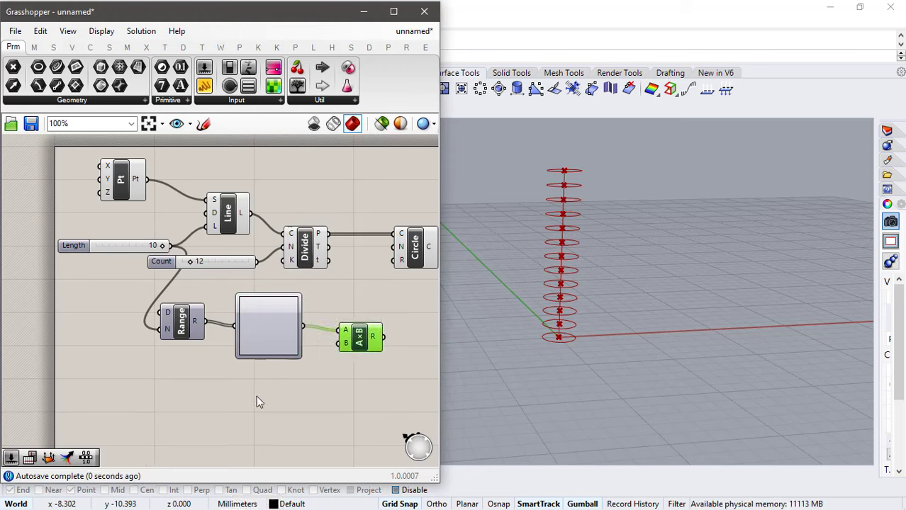
# - Add a number slider of 12 as the multiplication's B input and feed the product into the circle's radius
pyautogui.click(240, 384)
pyautogui.doubleClick(240, 384)
pyautogui.write('12')
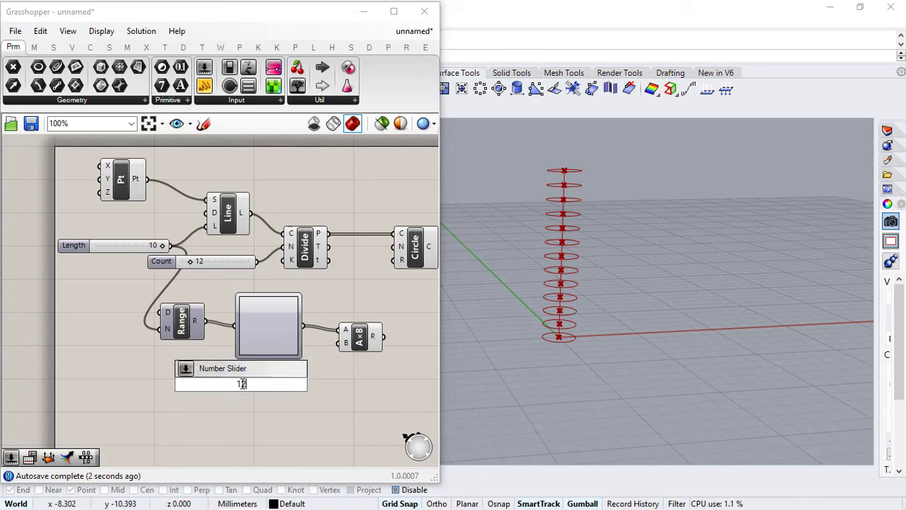
pyautogui.press('Return')
pyautogui.moveTo(371, 340); pyautogui.dragTo(367, 340)
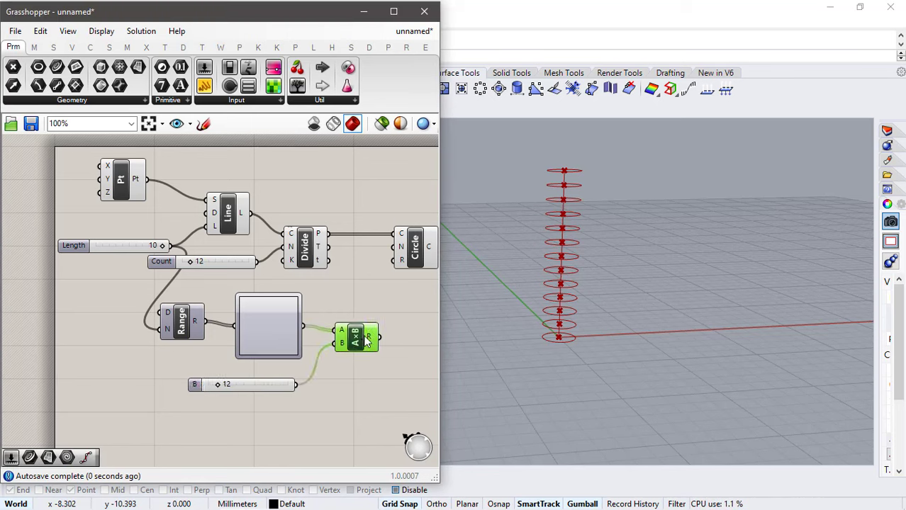
pyautogui.moveTo(399, 273); pyautogui.dragTo(396, 262)
pyautogui.click(312, 318)
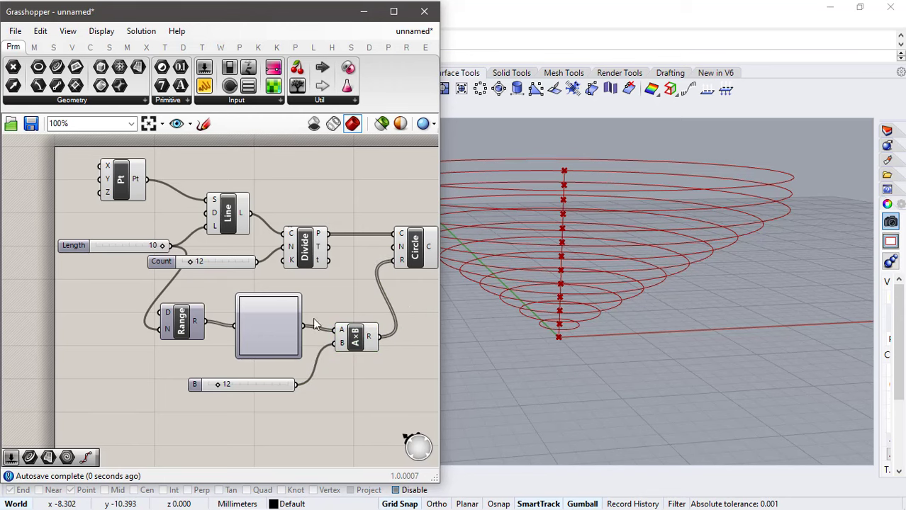
# - Set the Graph Mapper's graph type to Bezier
pyautogui.rightClick(280, 321)
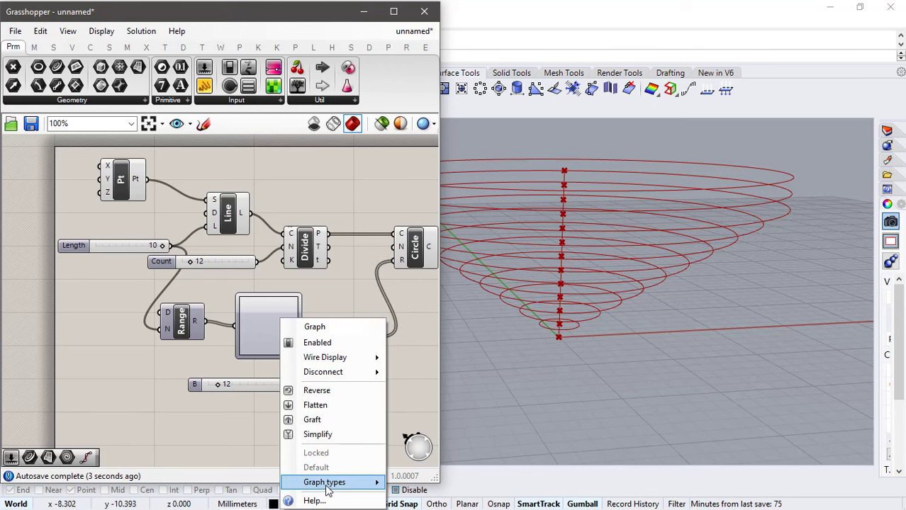
pyautogui.moveTo(325, 482)
pyautogui.click(447, 355)
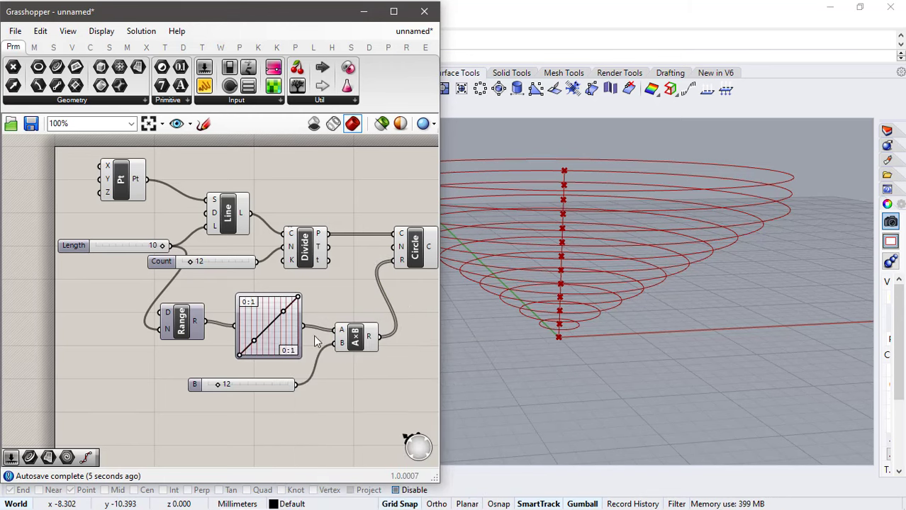
# - Reshape the Bezier graph with low end points and a raised hump so the stacked circles bulge around the middle
pyautogui.scroll(5, 276, 344)
pyautogui.moveTo(490, 335); pyautogui.dragTo(567, 294, button='right')
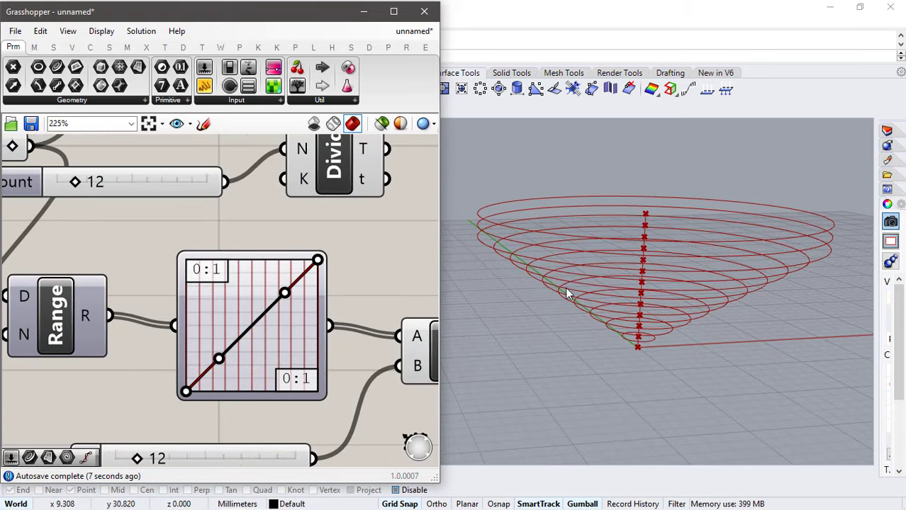
pyautogui.moveTo(186, 390); pyautogui.dragTo(200, 348)
pyautogui.moveTo(317, 263); pyautogui.dragTo(318, 391)
pyautogui.moveTo(186, 343); pyautogui.dragTo(230, 324)
pyautogui.moveTo(284, 295); pyautogui.dragTo(277, 327)
pyautogui.moveTo(318, 390); pyautogui.dragTo(320, 380)
pyautogui.moveTo(277, 326)
pyautogui.mouseDown()
pyautogui.moveTo(273, 304)
pyautogui.moveTo(280, 311)
pyautogui.mouseUp()
pyautogui.moveTo(231, 325); pyautogui.dragTo(267, 372)
pyautogui.moveTo(699, 312)
pyautogui.mouseDown(button='right')
pyautogui.moveTo(699, 267)
pyautogui.moveTo(696, 301)
pyautogui.mouseUp(button='right')
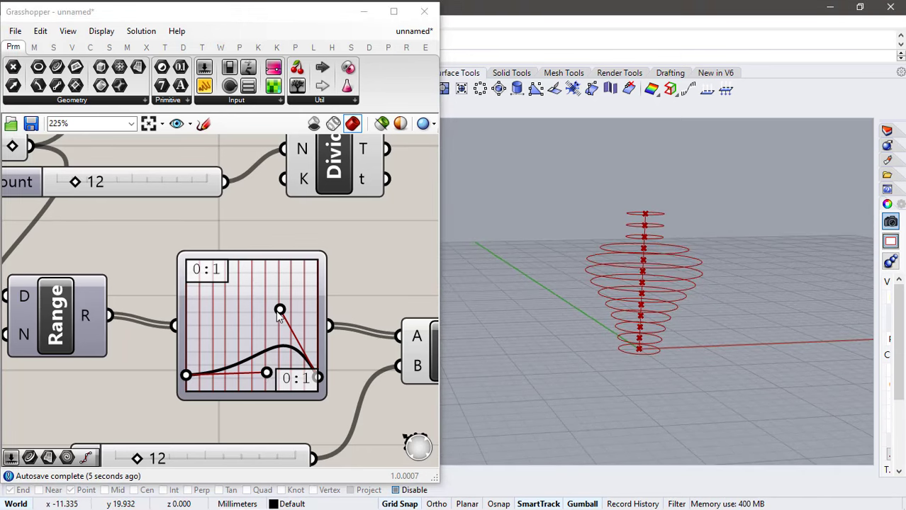
pyautogui.moveTo(277, 310)
pyautogui.mouseDown()
pyautogui.moveTo(284, 290)
pyautogui.moveTo(266, 320)
pyautogui.mouseUp()
# - Add a Seam component, reparameterize its curve input and connect the circles to it, leaving space after the Circle component
pyautogui.scroll(-3, 243, 274)
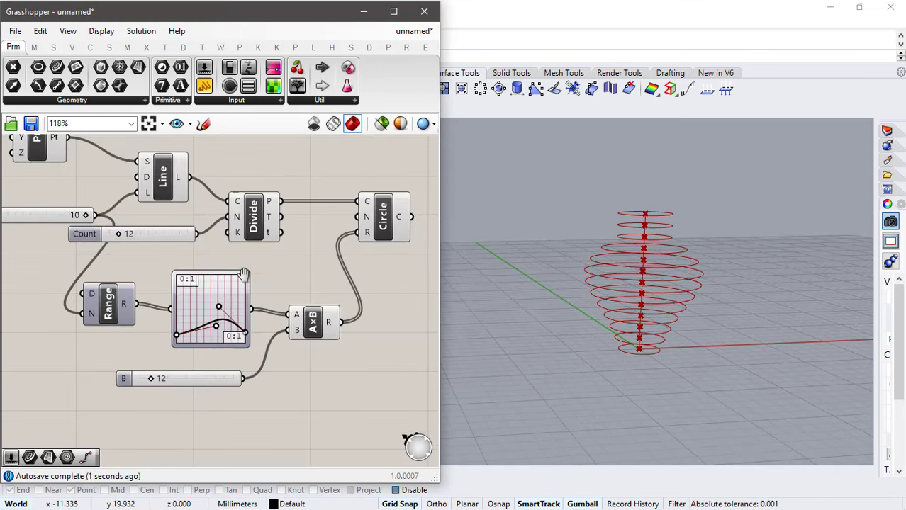
pyautogui.scroll(-1, 276, 277)
pyautogui.doubleClick(323, 226)
pyautogui.write('sea')
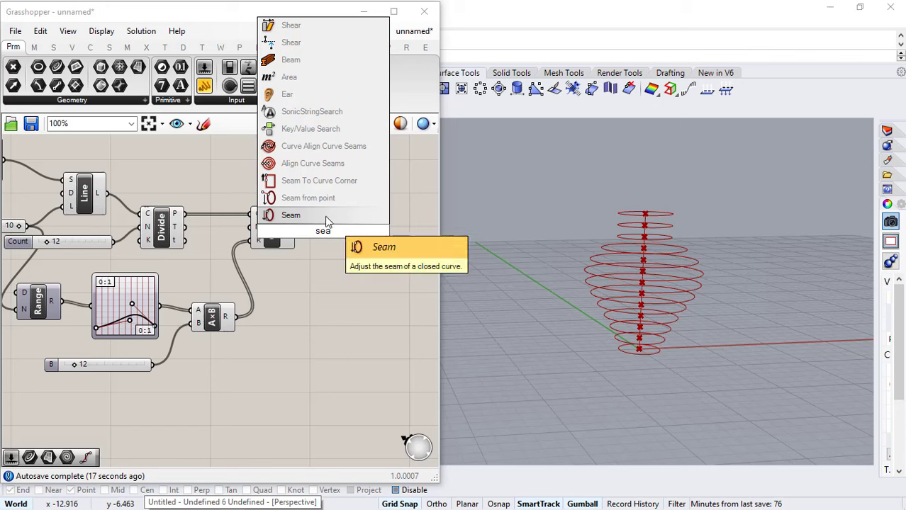
pyautogui.click(326, 222)
pyautogui.moveTo(324, 232)
pyautogui.mouseDown()
pyautogui.moveTo(349, 233)
pyautogui.moveTo(328, 229)
pyautogui.mouseUp()
pyautogui.rightClick(341, 229)
pyautogui.click(378, 379)
pyautogui.moveTo(353, 243); pyautogui.dragTo(387, 242)
pyautogui.click(306, 285)
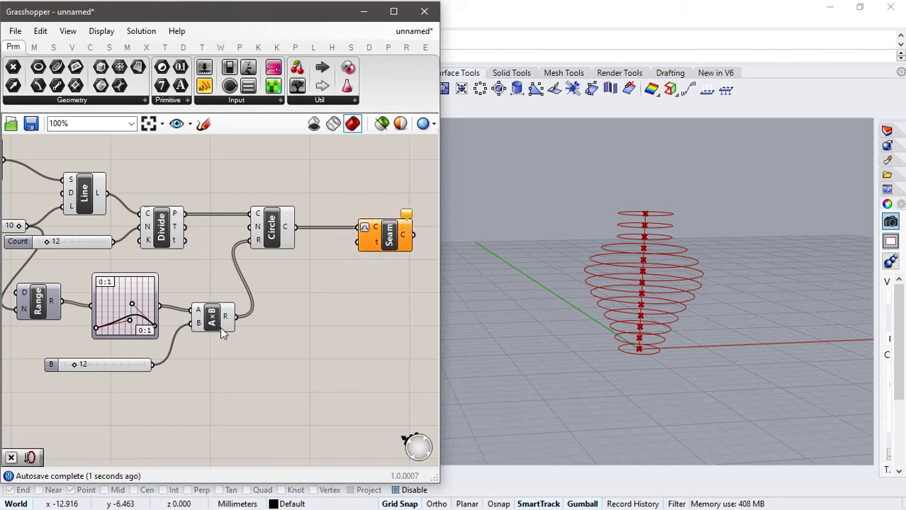
# - Duplicate the Multiplication component and place the copy below the Seam component
pyautogui.click(220, 328)
pyautogui.hotkey('ctrl', 'c')
pyautogui.hotkey('ctrl', 'v')
pyautogui.keyDown('alt'); pyautogui.moveTo(222, 334); pyautogui.dragTo(330, 312); pyautogui.keyUp('alt')
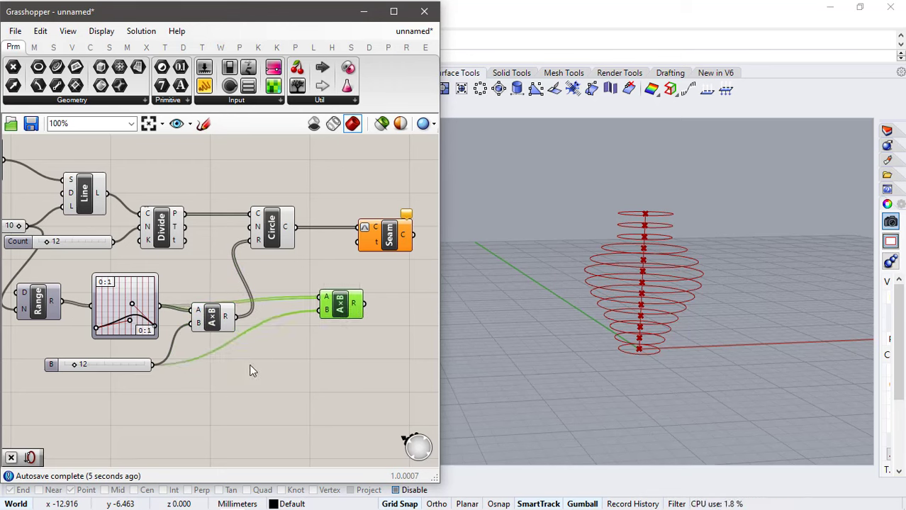
# - Add a slider of 0.6 as the copied multiplication's B input and connect its result to the Seam's t input
pyautogui.doubleClick(249, 370)
pyautogui.write('slider')
pyautogui.press('Return')
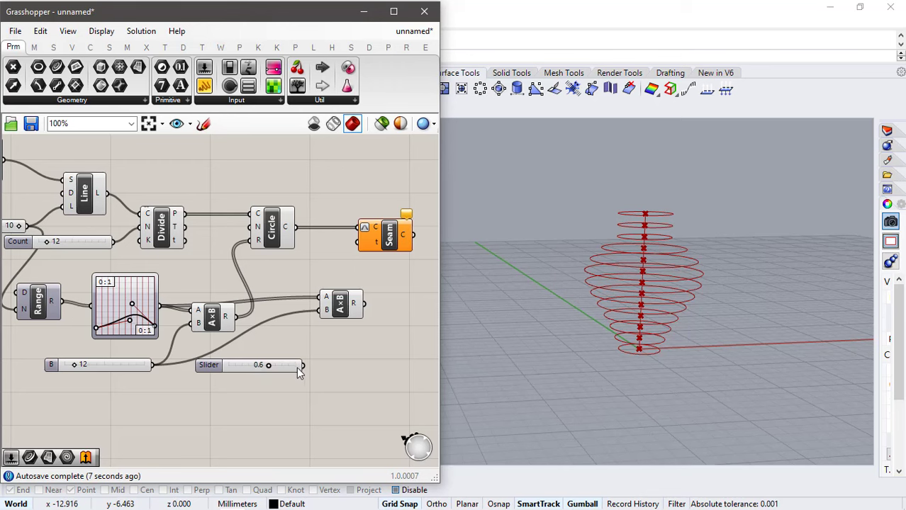
pyautogui.moveTo(302, 365); pyautogui.dragTo(321, 309)
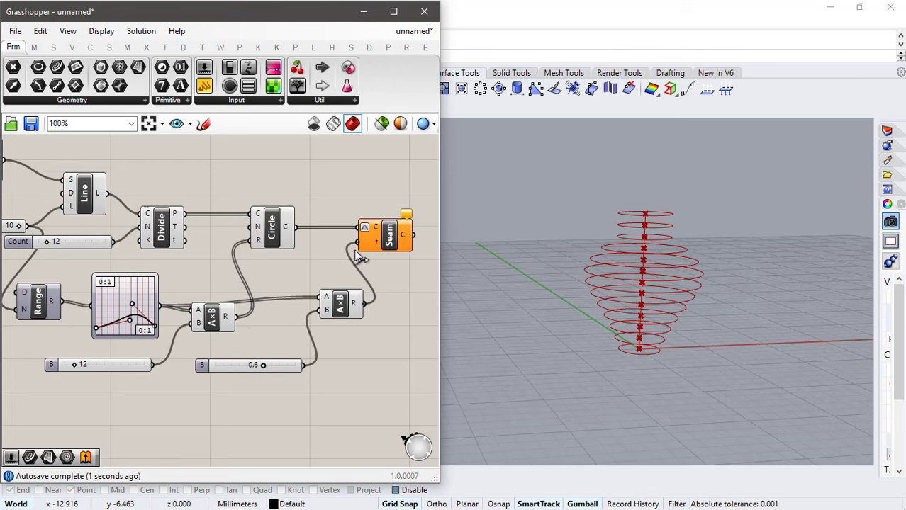
pyautogui.moveTo(355, 251); pyautogui.dragTo(357, 247)
pyautogui.moveTo(378, 240); pyautogui.dragTo(391, 239)
# - Add a Divide Curve component after the Seam and connect the seam-adjusted circles to its curve input
pyautogui.moveTo(272, 219); pyautogui.dragTo(40, 205, button='right')
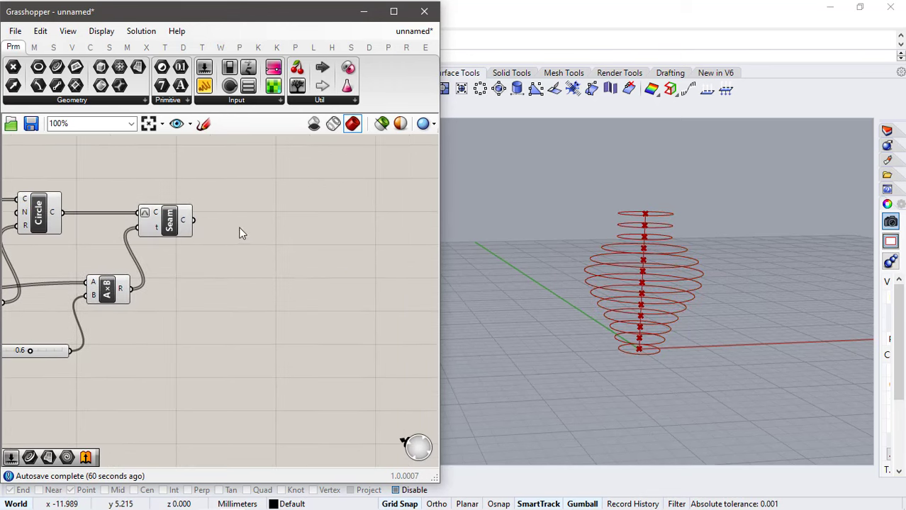
pyautogui.doubleClick(243, 221)
pyautogui.write('divi')
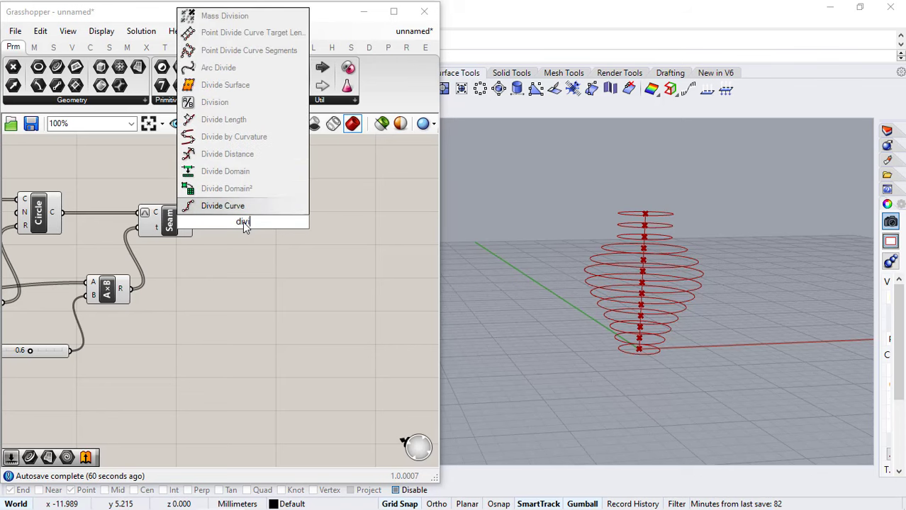
pyautogui.click(244, 207)
pyautogui.moveTo(194, 220); pyautogui.dragTo(312, 212)
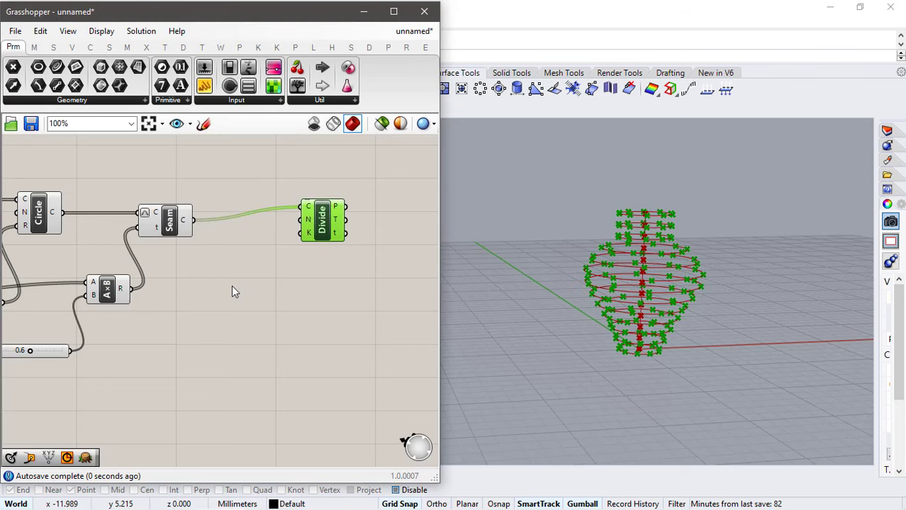
# - Add a slider of 13, connect it to the new Divide Curve's N input and place it below
pyautogui.click(231, 290)
pyautogui.doubleClick(228, 296)
pyautogui.write('13')
pyautogui.press('Return')
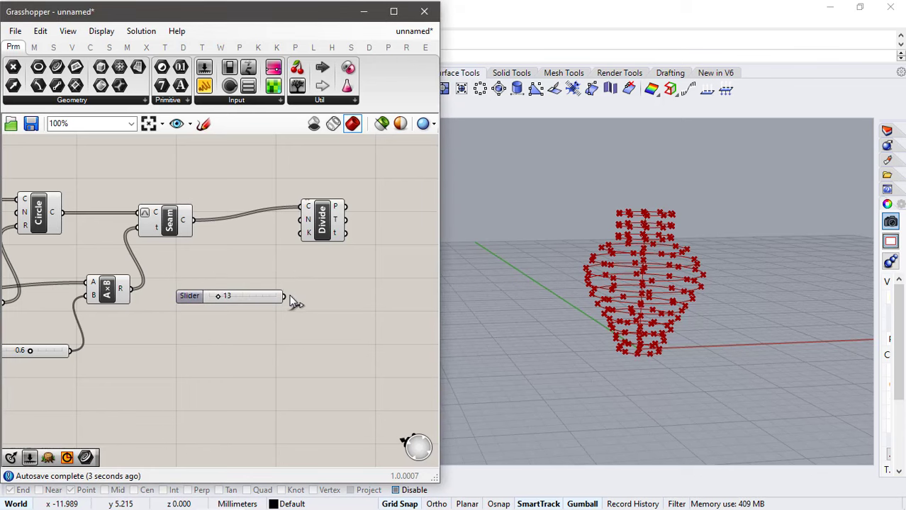
pyautogui.moveTo(293, 228); pyautogui.dragTo(294, 223)
pyautogui.moveTo(260, 297); pyautogui.dragTo(235, 318)
# - Add a Dispatch component beside the second Divide Curve and connect the division points to its list input
pyautogui.click(364, 230)
pyautogui.moveTo(364, 230); pyautogui.dragTo(176, 227, button='right')
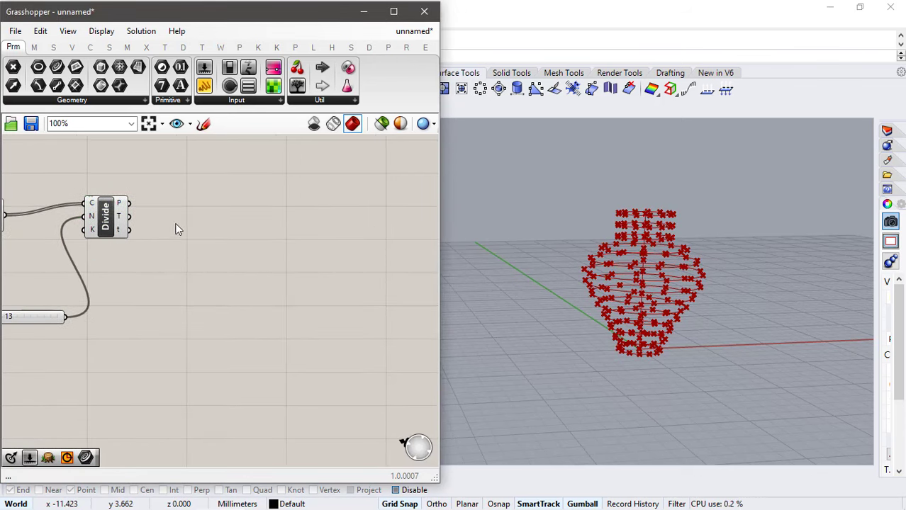
pyautogui.doubleClick(196, 217)
pyautogui.write('di')
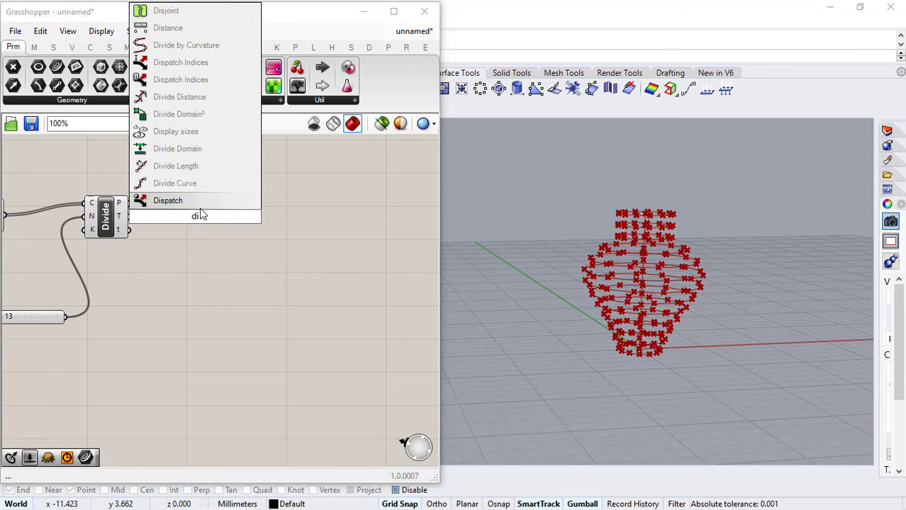
pyautogui.press('Return')
pyautogui.moveTo(151, 204); pyautogui.dragTo(197, 235)
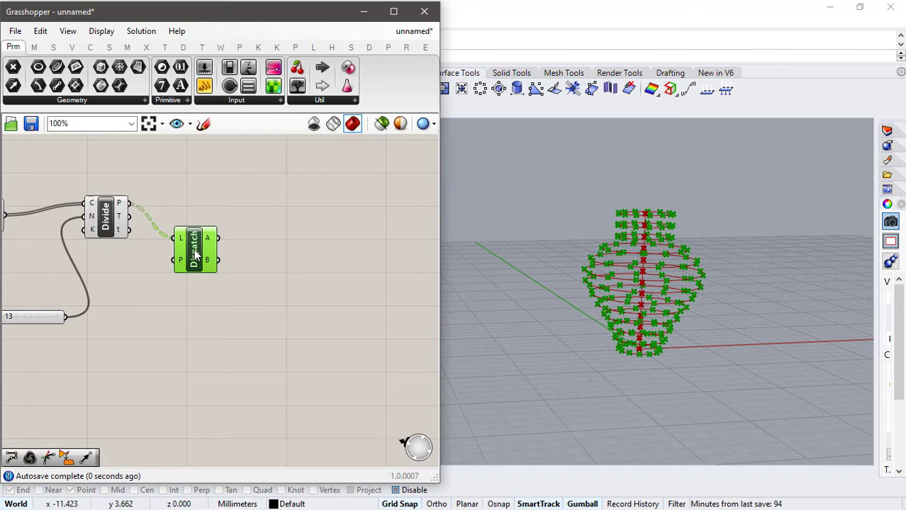
pyautogui.click(258, 239)
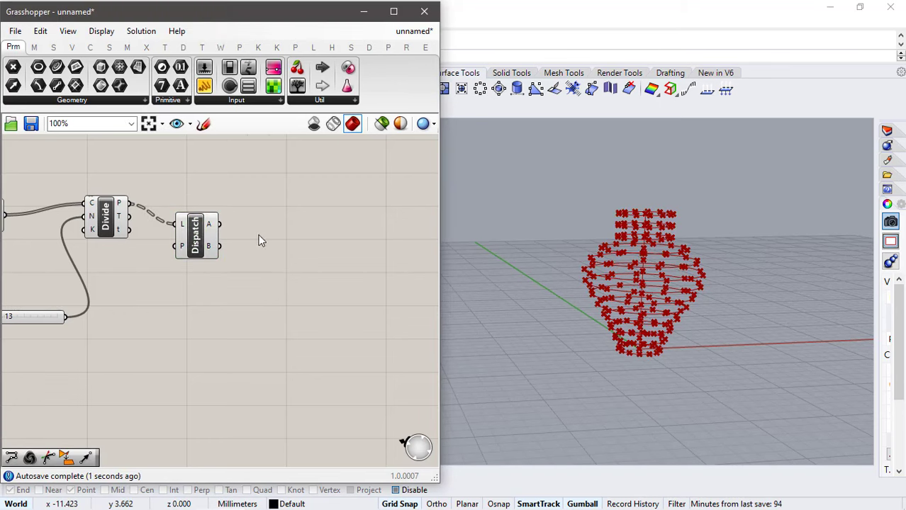
# - Add a Weave component and connect Dispatch output A to its 0 input
pyautogui.doubleClick(331, 234)
pyautogui.write('weave')
pyautogui.press('Return')
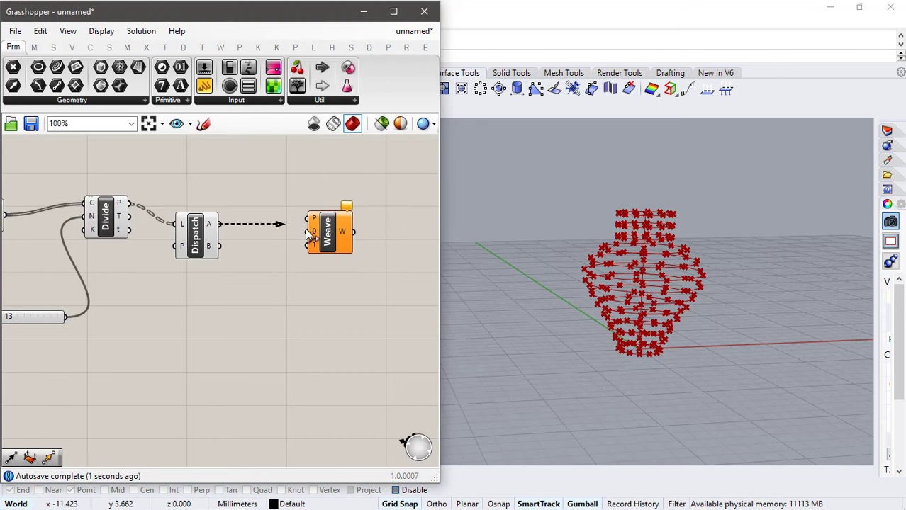
pyautogui.click(334, 291)
# - Add a Move component below the Weave and connect Dispatch output B to its geometry input
pyautogui.doubleClick(334, 290)
pyautogui.write('mo')
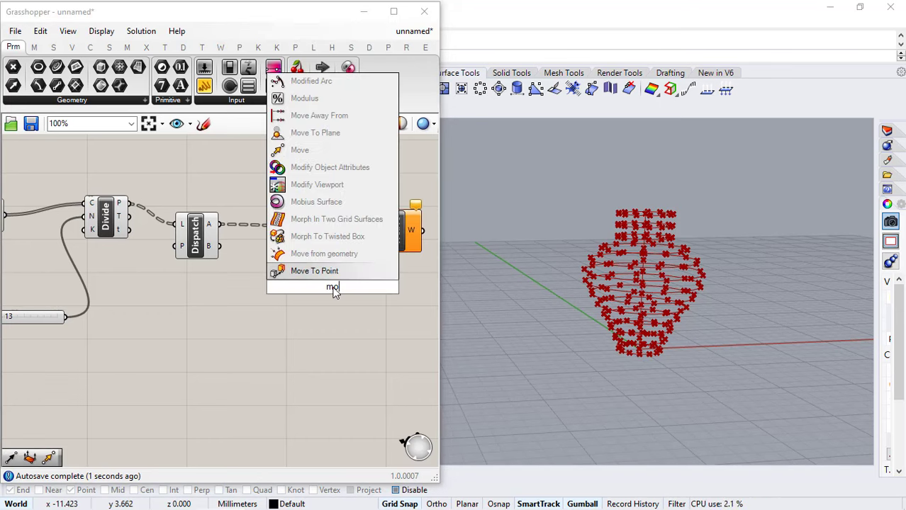
pyautogui.write('ve')
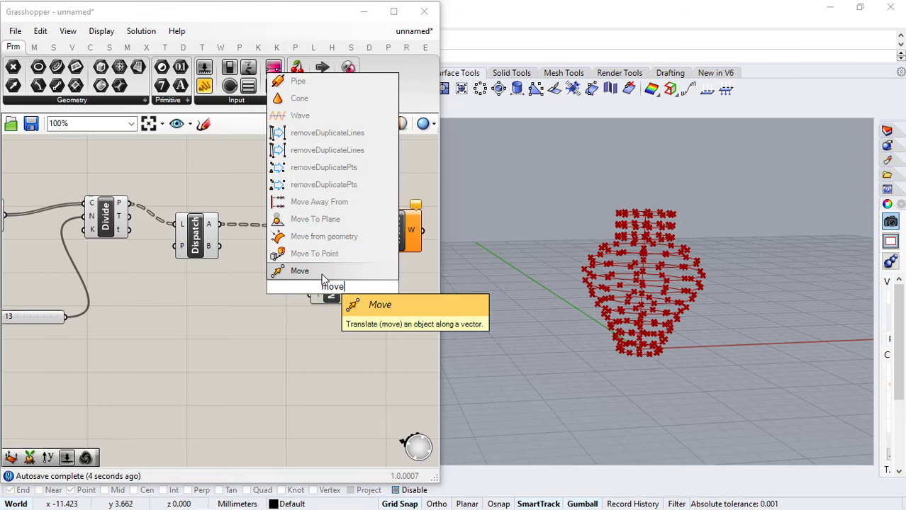
pyautogui.click(323, 270)
pyautogui.moveTo(212, 247); pyautogui.dragTo(351, 283)
# - Add a Vector 2Pt component below the Dispatch and connect Dispatch output B to its A input
pyautogui.click(243, 318)
pyautogui.doubleClick(243, 316)
pyautogui.write('vect')
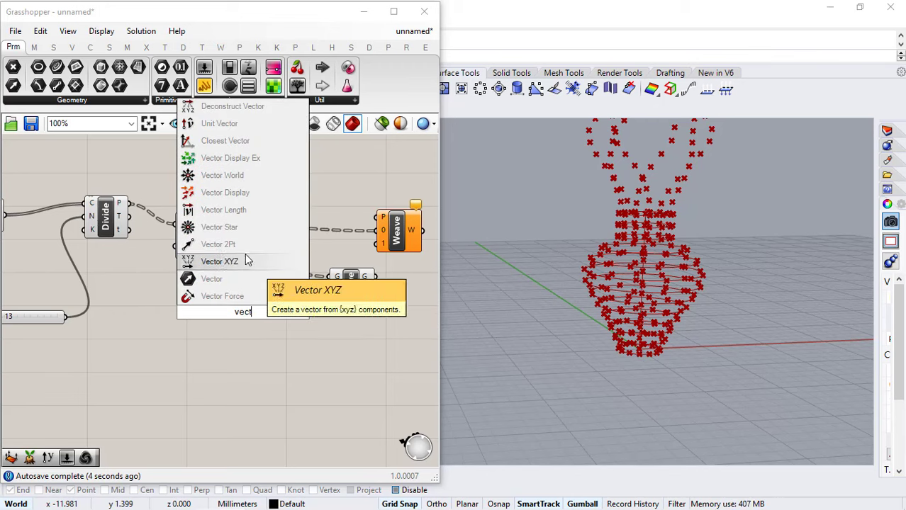
pyautogui.click(241, 244)
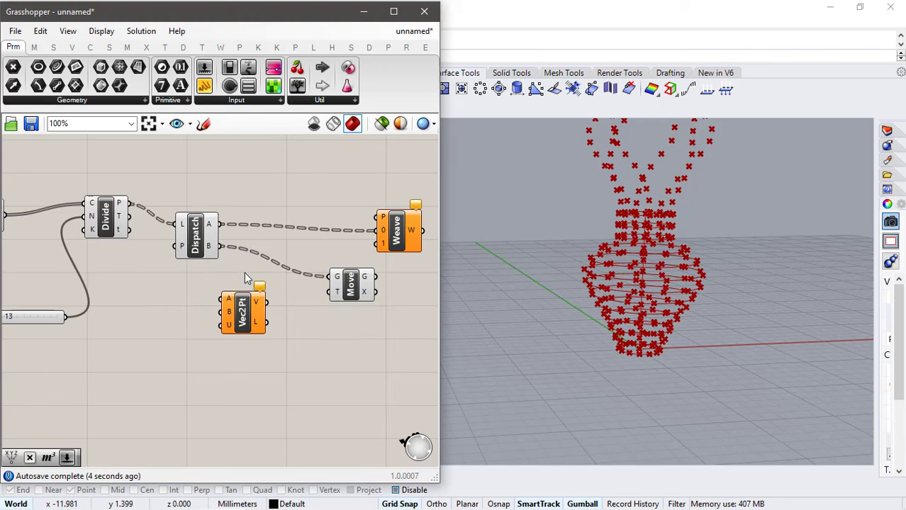
pyautogui.moveTo(227, 294); pyautogui.dragTo(228, 296)
pyautogui.moveTo(241, 332); pyautogui.dragTo(246, 327)
# - Graft the Vector 2Pt's B input and connect the center-line division points from the first Divide Curve to it
pyautogui.rightClick(234, 310)
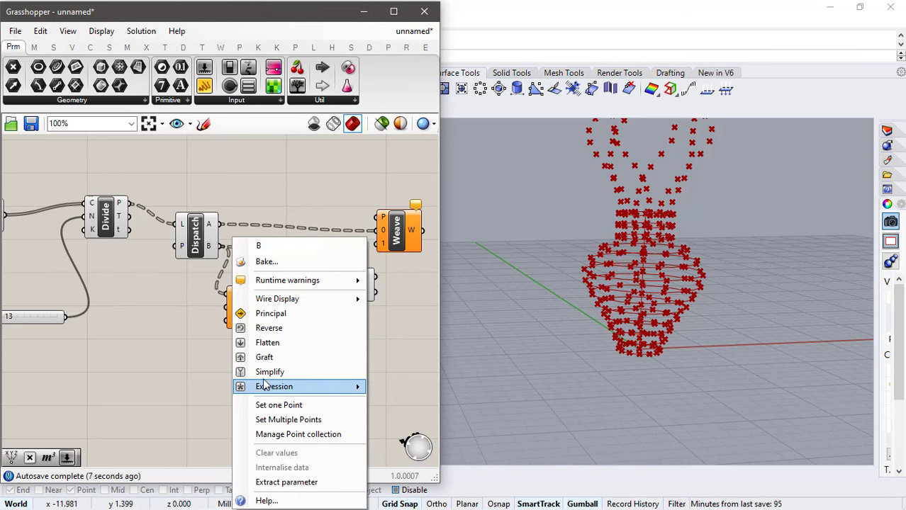
pyautogui.click(261, 354)
pyautogui.scroll(-2, 229, 202)
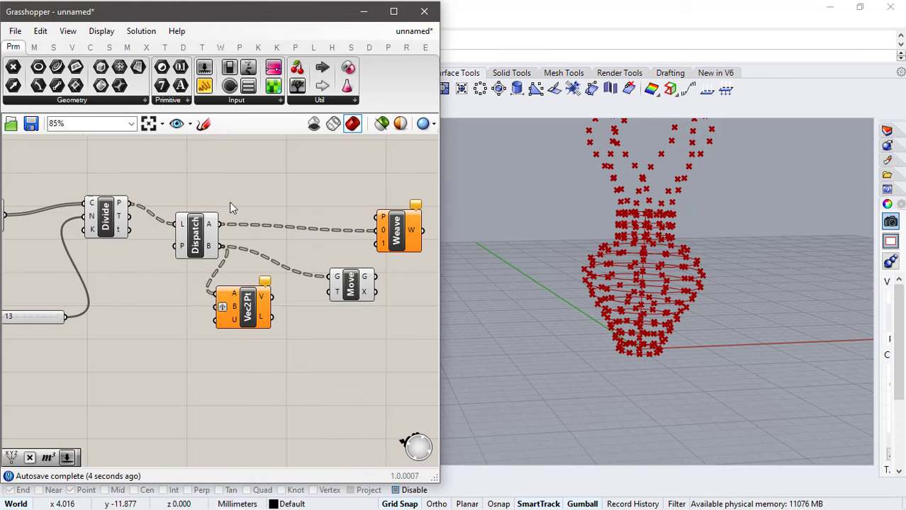
pyautogui.moveTo(156, 207); pyautogui.dragTo(222, 247, button='right')
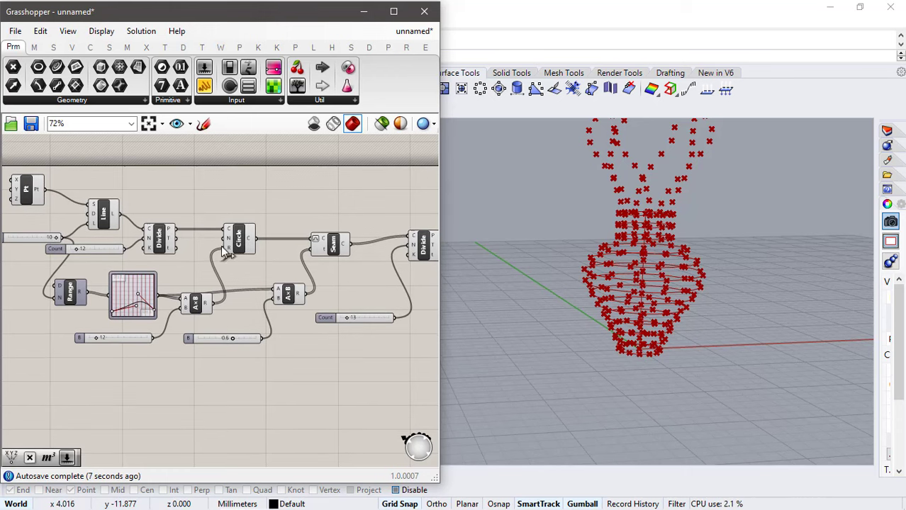
pyautogui.moveTo(176, 229); pyautogui.dragTo(351, 311)
# - Add a Multiplication component next to the Vector 2Pt and connect the V output to its A input
pyautogui.scroll(3, 410, 343)
pyautogui.moveTo(410, 343); pyautogui.dragTo(221, 333, button='right')
pyautogui.scroll(-2, 225, 308)
pyautogui.doubleClick(226, 308)
pyautogui.write('m')
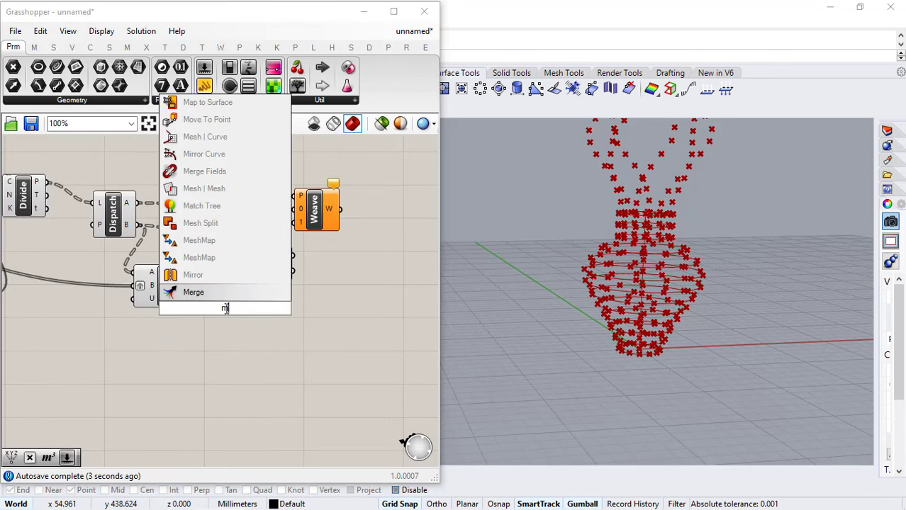
pyautogui.write('ul')
pyautogui.click(213, 257)
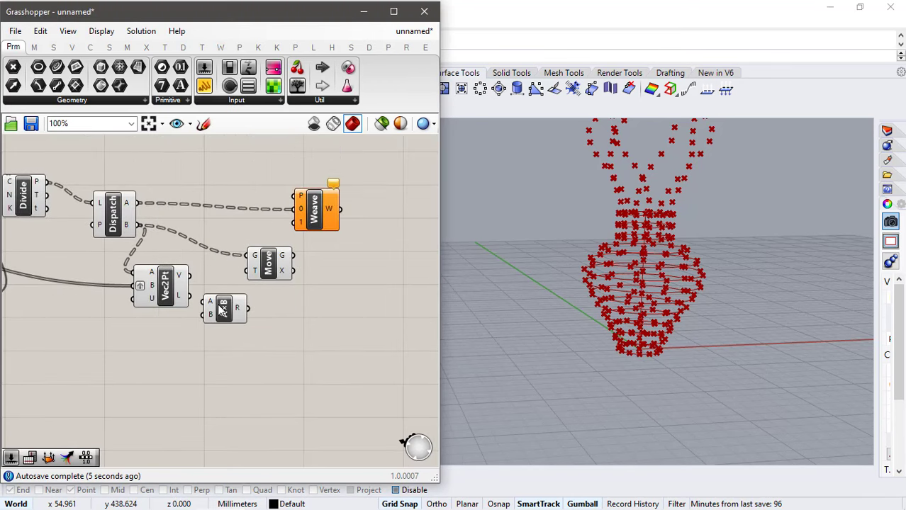
# - Multiply the vectors by a 0.20 slider to drive the Move's T input, and connect the moved points to the Weave's 1 input
pyautogui.doubleClick(131, 348)
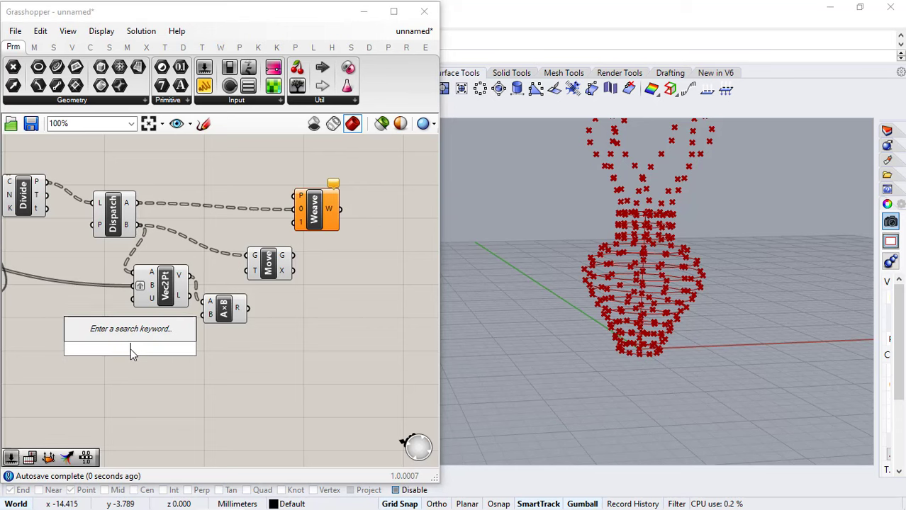
pyautogui.write('0.20')
pyautogui.press('Return')
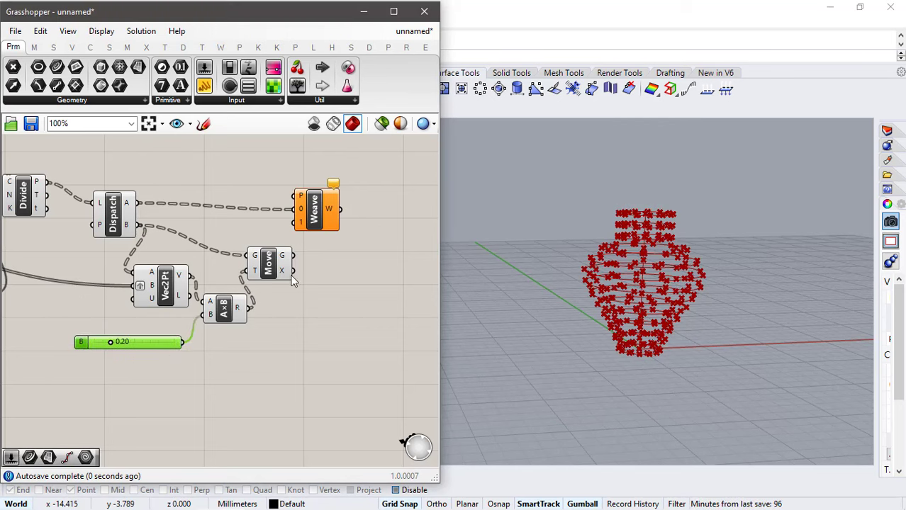
pyautogui.moveTo(293, 255); pyautogui.dragTo(356, 216)
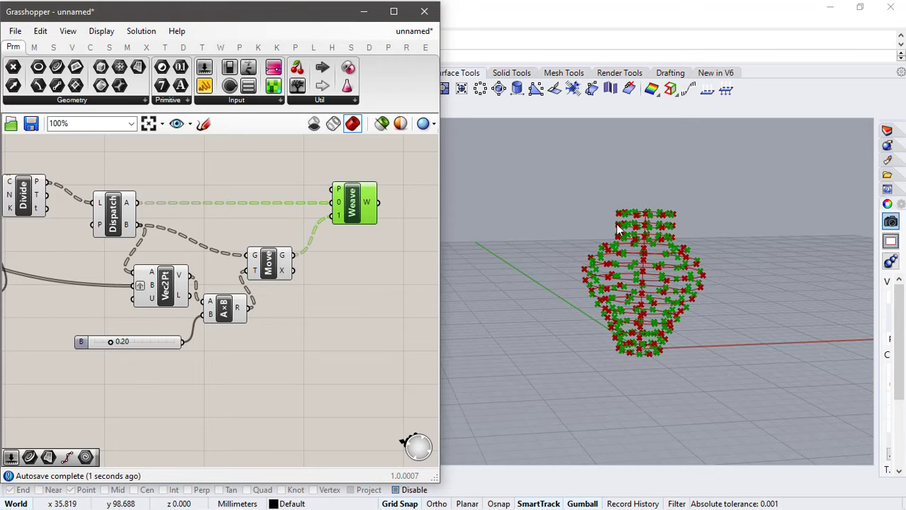
# - Examine the woven, moved and dispatched points on the circles by selecting their components in turn
pyautogui.moveTo(616, 229); pyautogui.dragTo(704, 267, button='right')
pyautogui.scroll(4, 624, 208)
pyautogui.moveTo(615, 212); pyautogui.dragTo(679, 207, button='right')
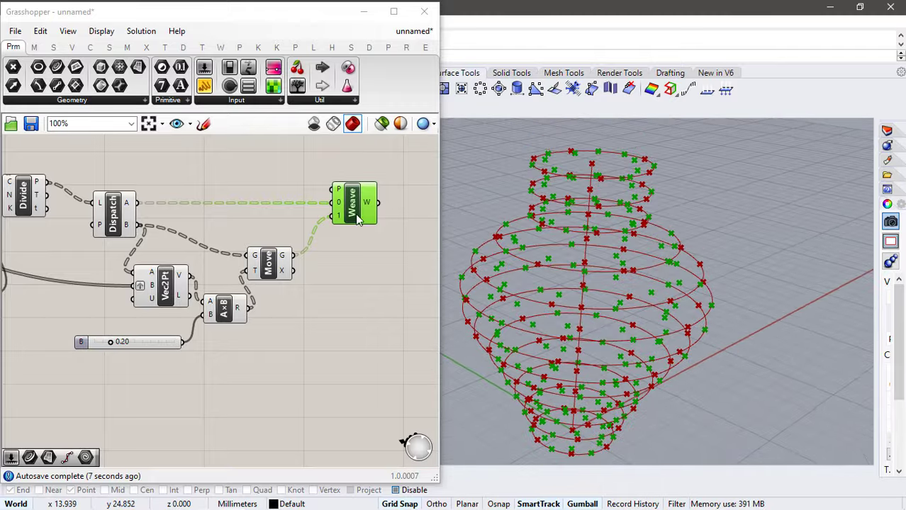
pyautogui.click(270, 265)
pyautogui.click(118, 224)
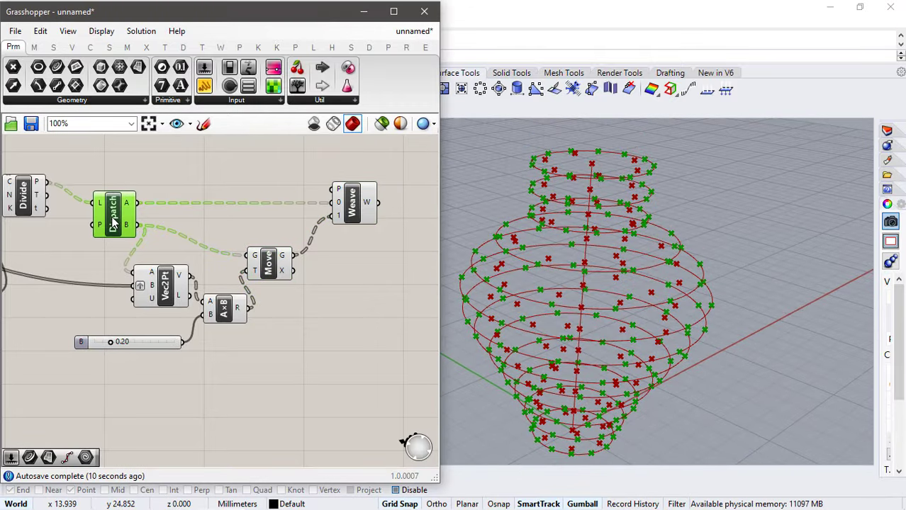
pyautogui.click(268, 264)
pyautogui.click(326, 247)
# - Add a Flatten Tree component after the Weave, connect the woven points to it and align it beside the Weave
pyautogui.moveTo(327, 247); pyautogui.dragTo(231, 243, button='right')
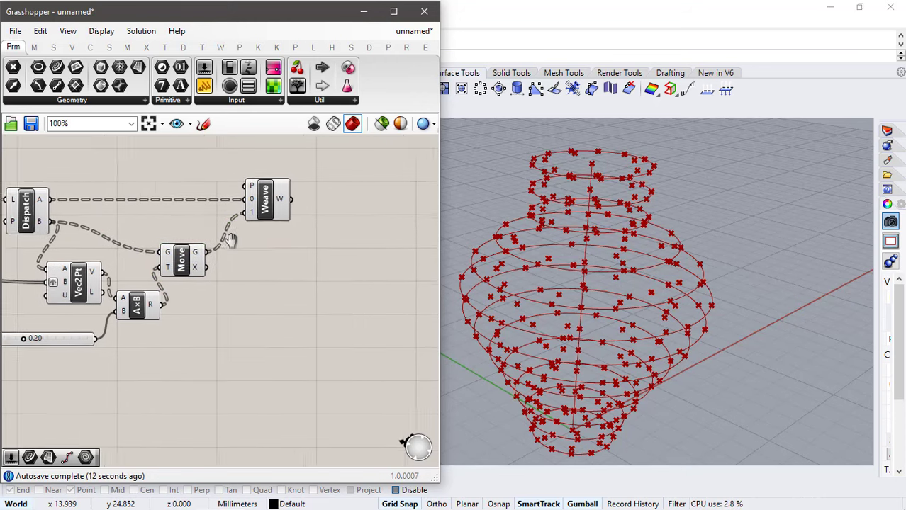
pyautogui.doubleClick(323, 215)
pyautogui.write('flat')
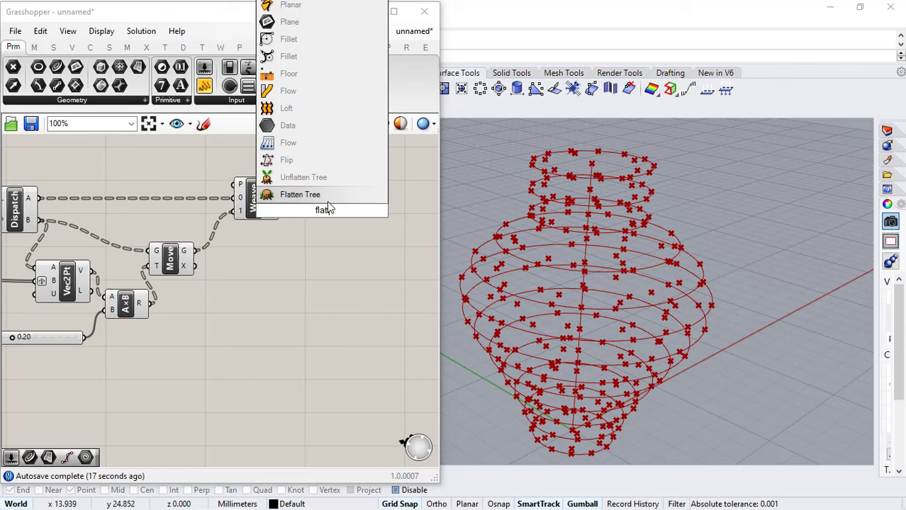
pyautogui.press('Return')
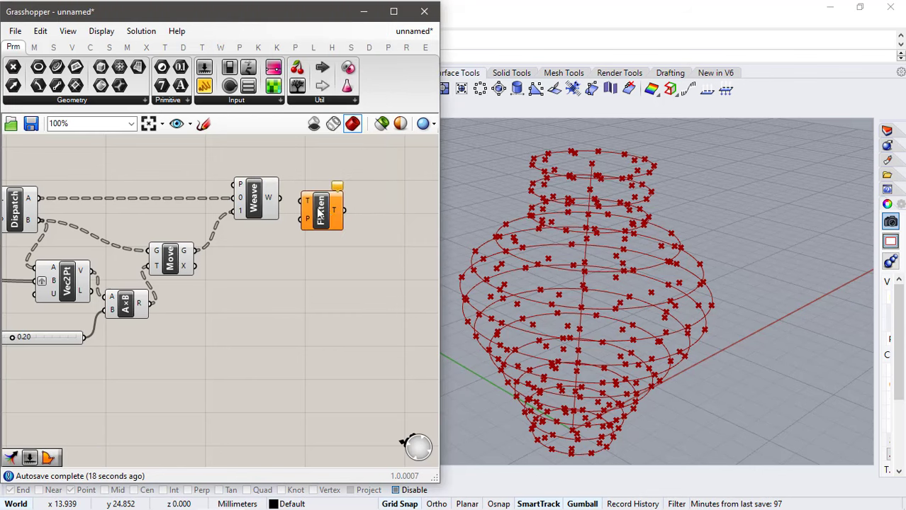
pyautogui.moveTo(318, 199); pyautogui.dragTo(321, 200)
pyautogui.moveTo(341, 210); pyautogui.dragTo(334, 204)
pyautogui.moveTo(334, 205); pyautogui.dragTo(330, 198)
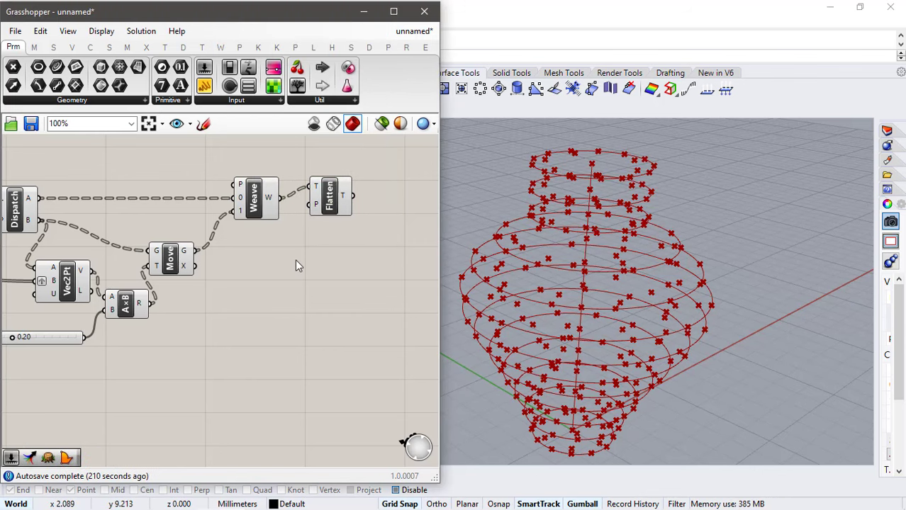
pyautogui.rightClick(295, 260)
pyautogui.click(346, 188)
pyautogui.click(330, 200)
# - Move the Count slider of 13 well below the rest of the definition, leaving room for another component beside it
pyautogui.moveTo(253, 300); pyautogui.dragTo(289, 253, button='right')
pyautogui.scroll(-3, 290, 253)
pyautogui.moveTo(175, 290); pyautogui.dragTo(262, 264, button='right')
pyautogui.scroll(1, 120, 239)
pyautogui.moveTo(124, 231); pyautogui.dragTo(85, 267, button='right')
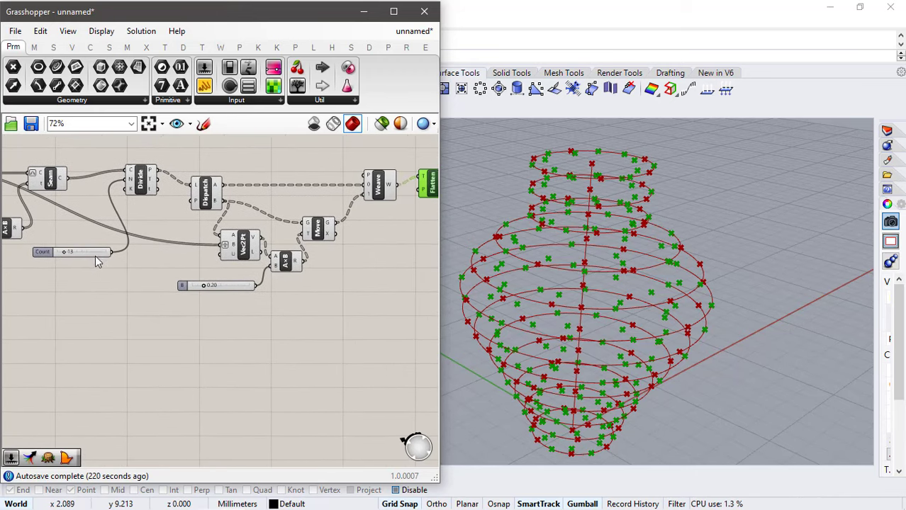
pyautogui.moveTo(98, 262); pyautogui.dragTo(98, 362)
pyautogui.scroll(1, 114, 373)
pyautogui.moveTo(62, 387); pyautogui.dragTo(62, 371)
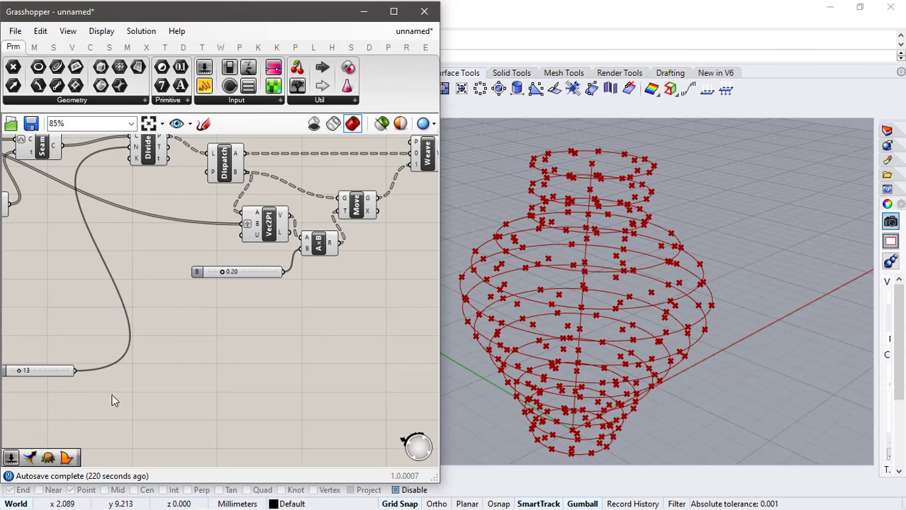
# - Add a Series component beside the relocated 13 slider and connect the slider to its N input
pyautogui.doubleClick(147, 360)
pyautogui.write('ser')
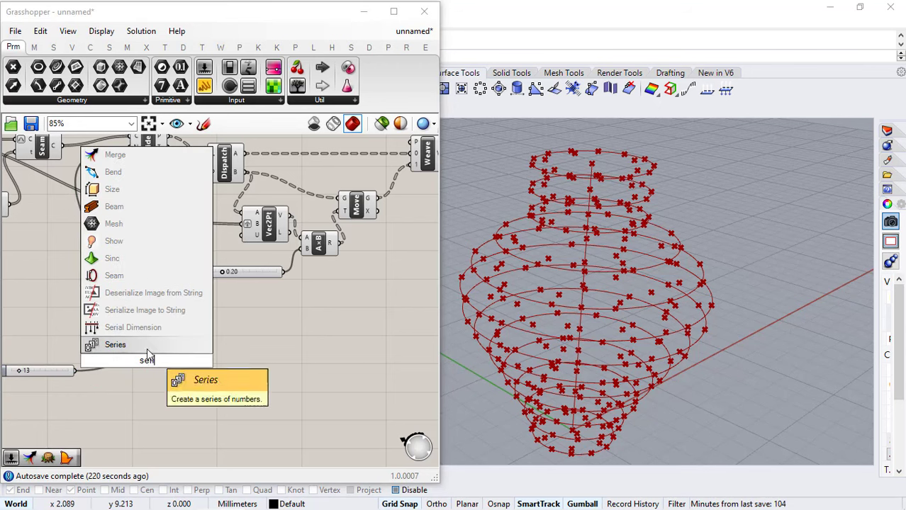
pyautogui.click(147, 348)
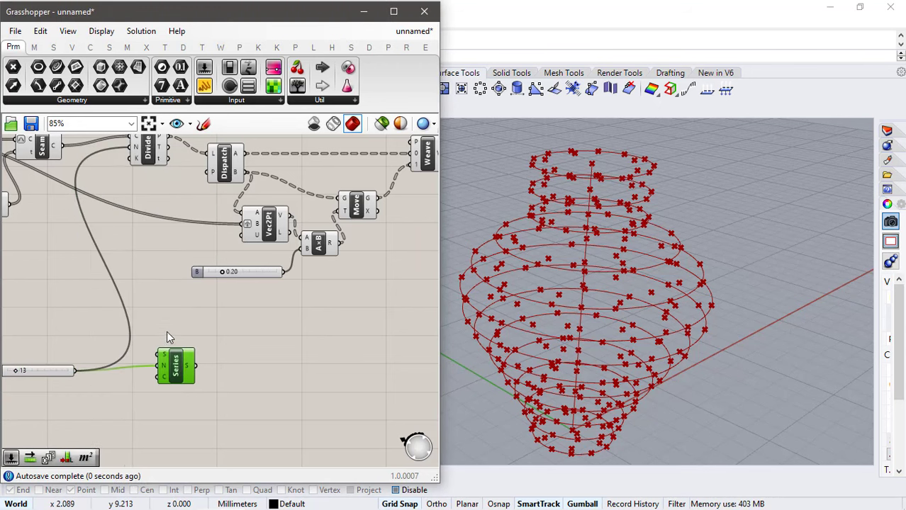
# - Move the Count slider of 12 in front of the Range and connect it to the Range's N input in place of the Length slider
pyautogui.moveTo(172, 332); pyautogui.dragTo(306, 318, button='right')
pyautogui.scroll(-1, 323, 317)
pyautogui.moveTo(132, 282); pyautogui.dragTo(251, 286, button='right')
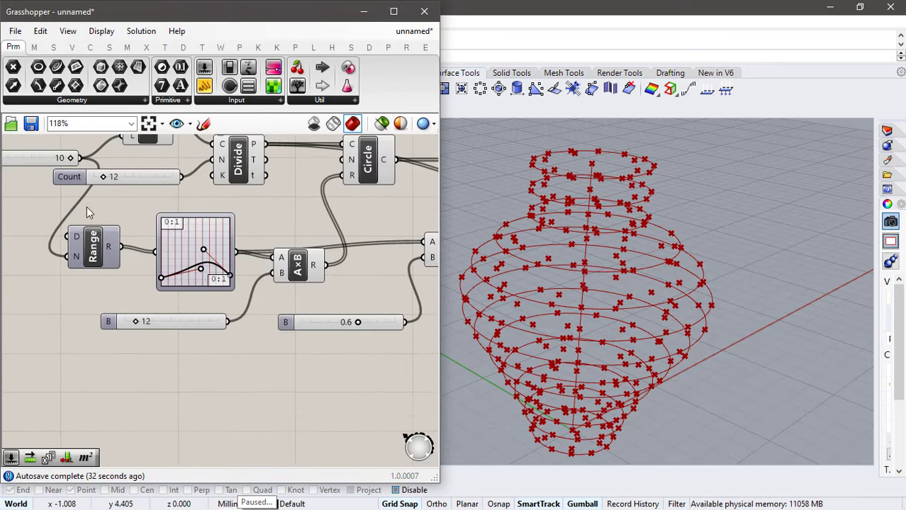
pyautogui.moveTo(86, 207); pyautogui.dragTo(205, 229, button='right')
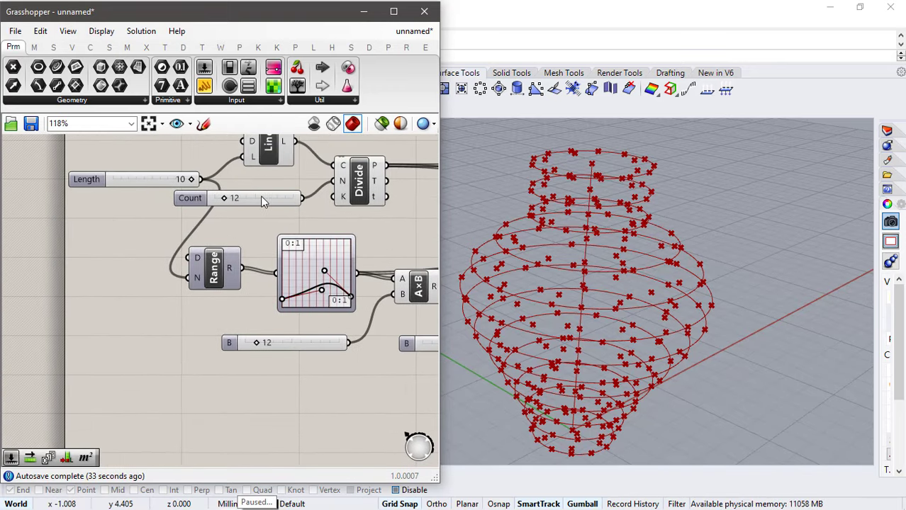
pyautogui.moveTo(261, 201); pyautogui.dragTo(104, 249)
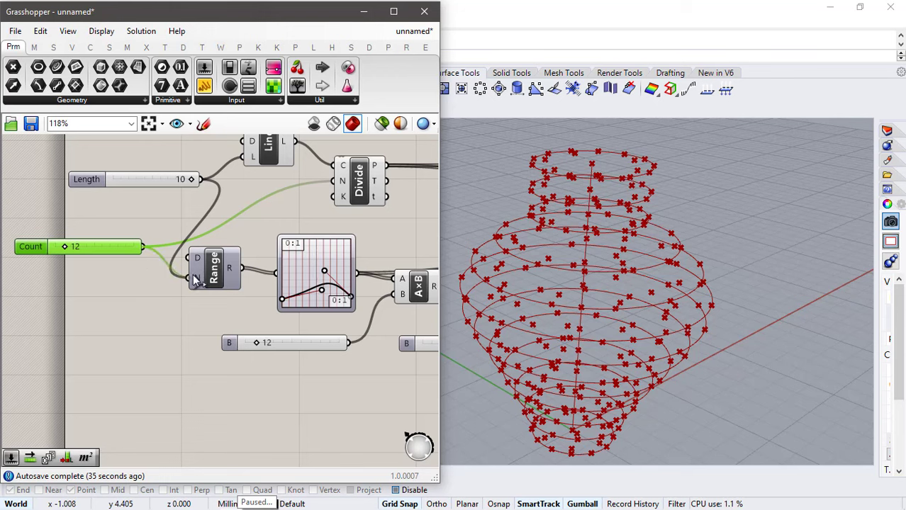
pyautogui.scroll(-2, 199, 239)
pyautogui.moveTo(177, 245); pyautogui.dragTo(77, 228, button='right')
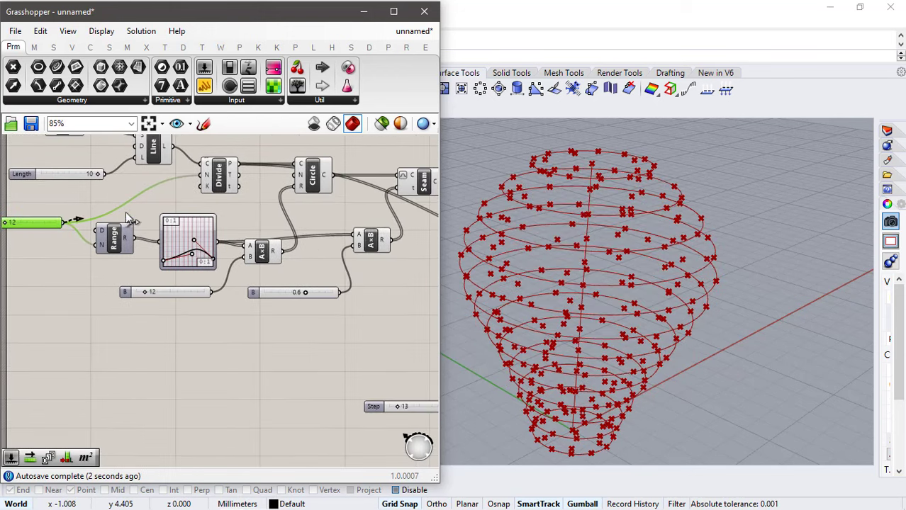
# - Connect the 12 slider to the Series' C input and add a second Series beside it with its S input fed by the first
pyautogui.moveTo(125, 212); pyautogui.dragTo(182, 413)
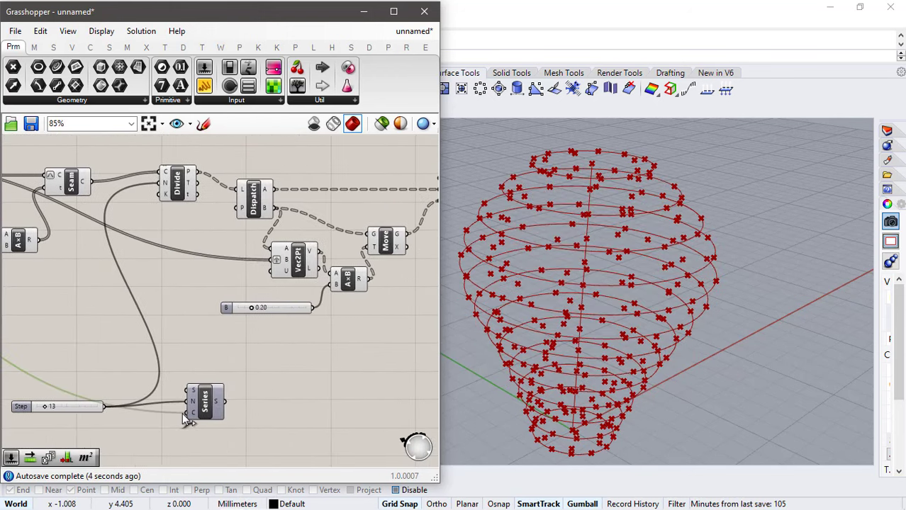
pyautogui.scroll(2, 185, 362)
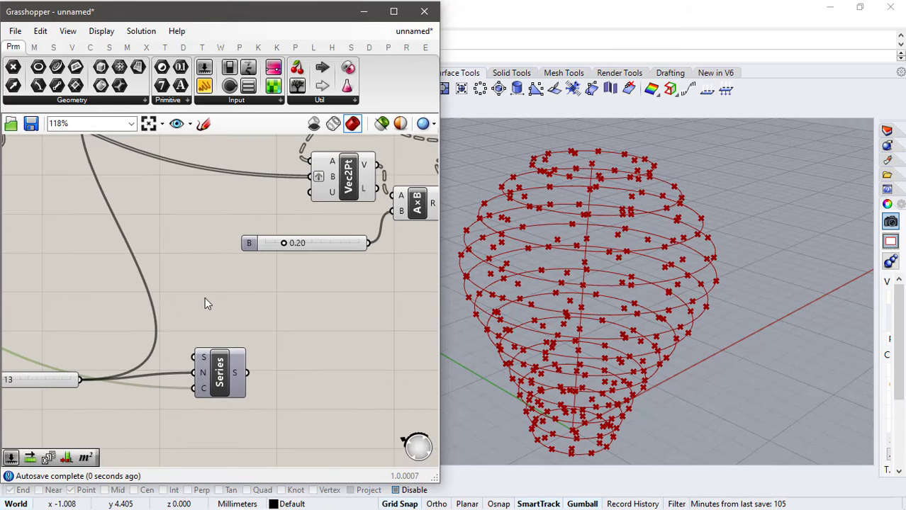
pyautogui.doubleClick(293, 367)
pyautogui.write('se')
pyautogui.click(296, 336)
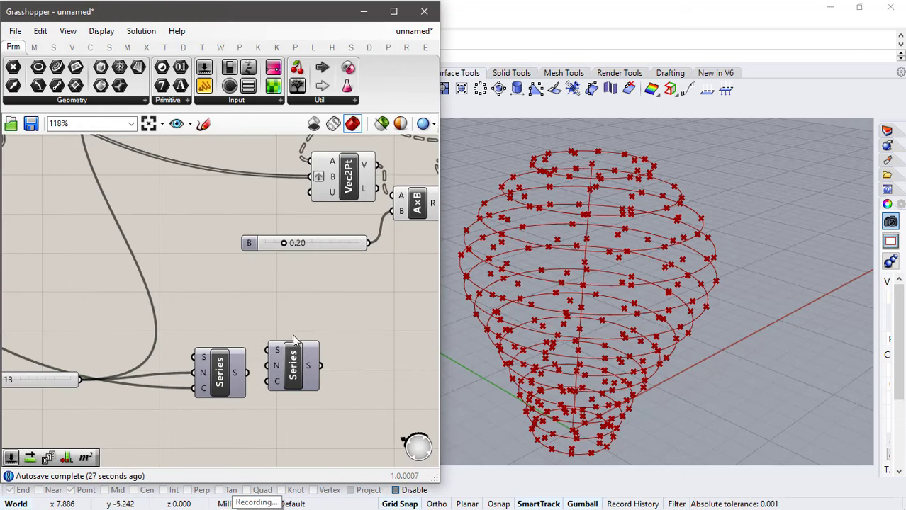
pyautogui.moveTo(247, 373); pyautogui.dragTo(268, 350)
pyautogui.moveTo(295, 377); pyautogui.dragTo(348, 374)
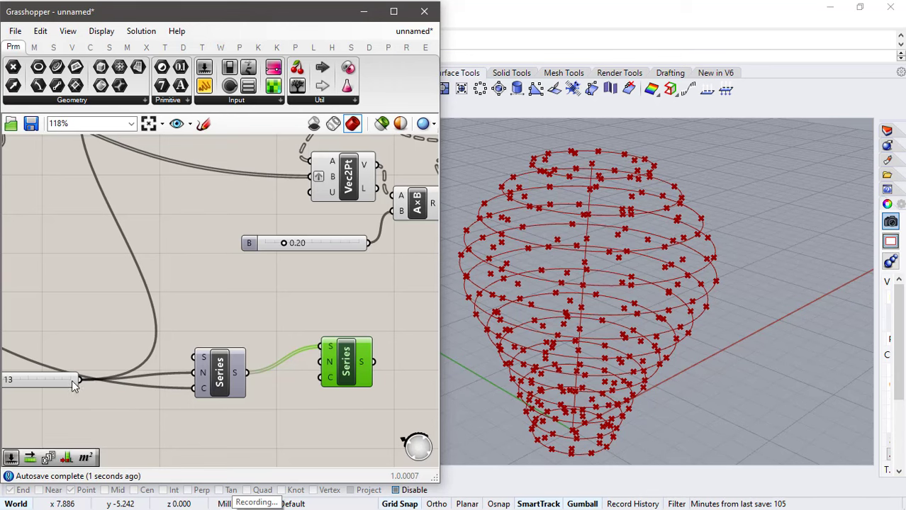
# - Connect the 13 slider to the second Series' C input and reposition the slider and first Series for clearer wiring
pyautogui.moveTo(72, 380); pyautogui.dragTo(320, 377)
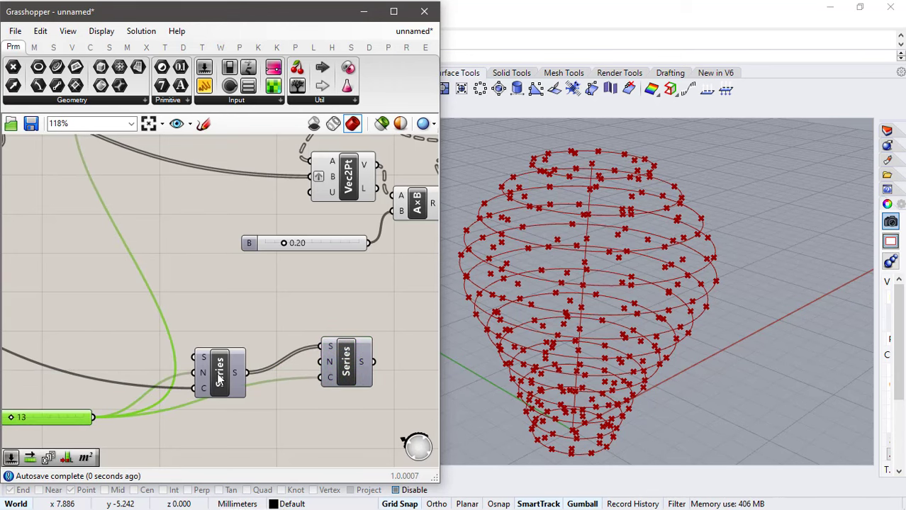
pyautogui.moveTo(216, 371); pyautogui.dragTo(234, 348)
pyautogui.click(211, 303)
# - Add a Shift List component after the second Series and connect the Series output to its L input
pyautogui.scroll(-2, 212, 302)
pyautogui.moveTo(299, 309); pyautogui.dragTo(186, 303, button='right')
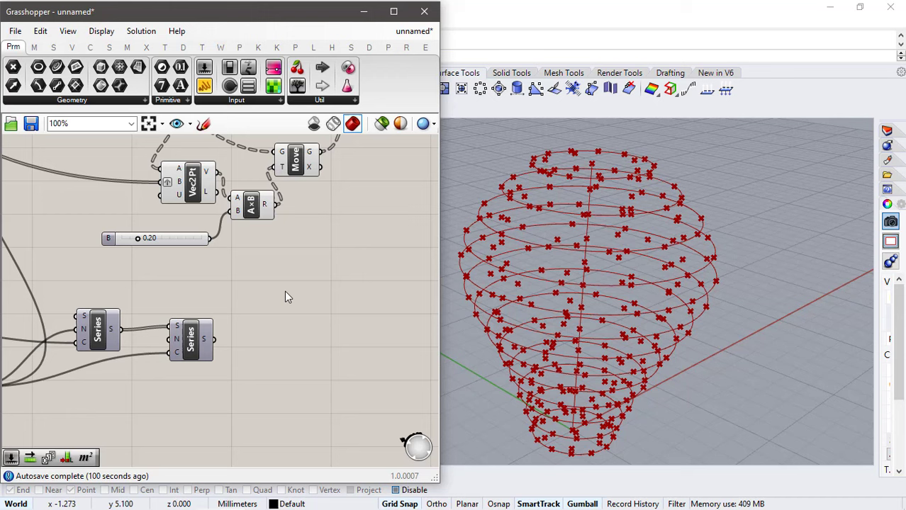
pyautogui.doubleClick(285, 291)
pyautogui.write('shift')
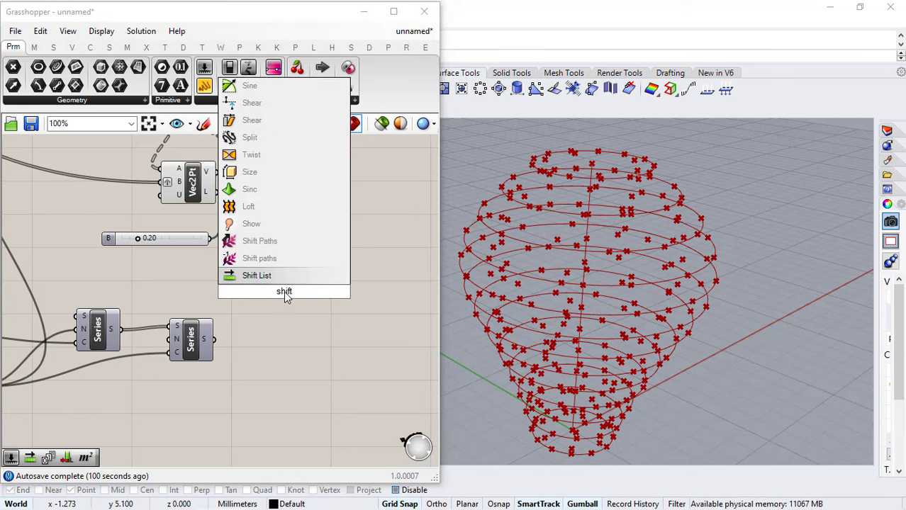
pyautogui.press('Return')
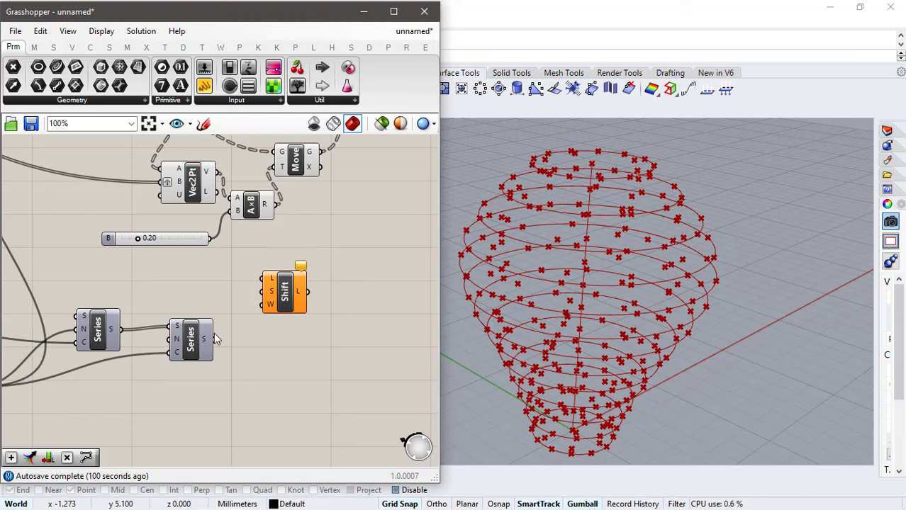
pyautogui.click(380, 330)
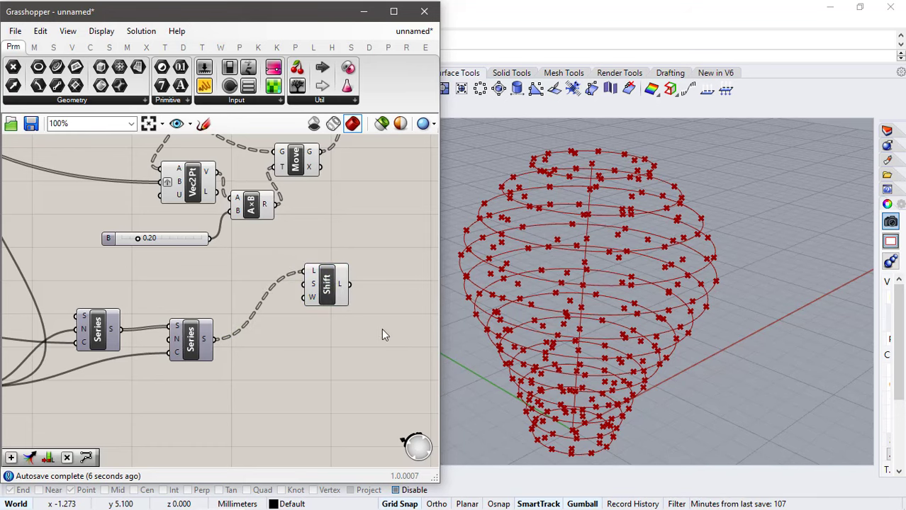
# - Add a Mesh Quad component after the Shift List, leaving room between them for more components
pyautogui.moveTo(380, 330); pyautogui.dragTo(283, 318, button='right')
pyautogui.doubleClick(337, 294)
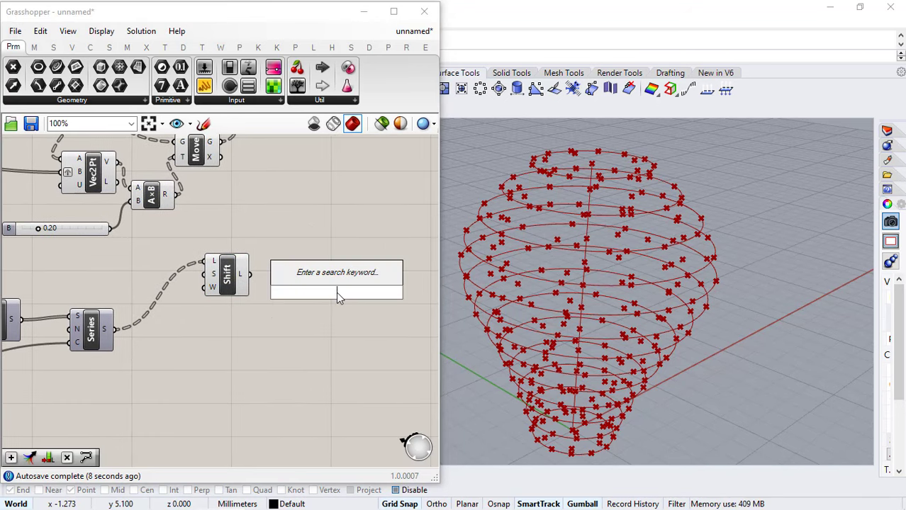
pyautogui.write('mesh q')
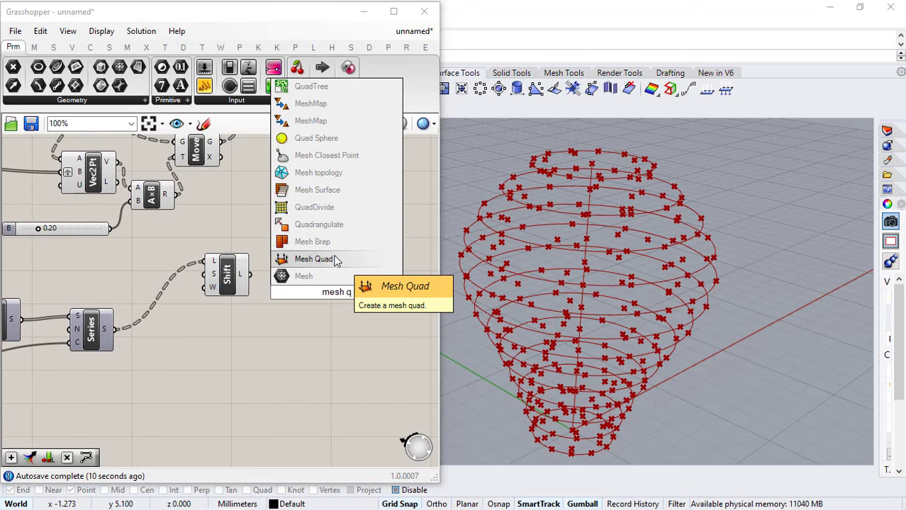
pyautogui.click(287, 259)
pyautogui.click(215, 291)
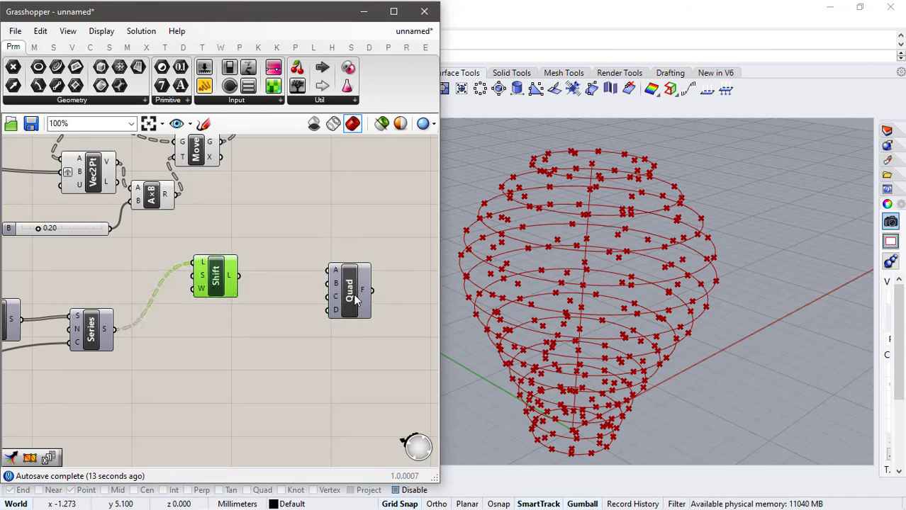
pyautogui.moveTo(353, 294); pyautogui.dragTo(384, 291)
pyautogui.click(286, 335)
# - Add an Addition component below the Shift List and connect the shifted list to A and the 13 slider to B
pyautogui.doubleClick(257, 336)
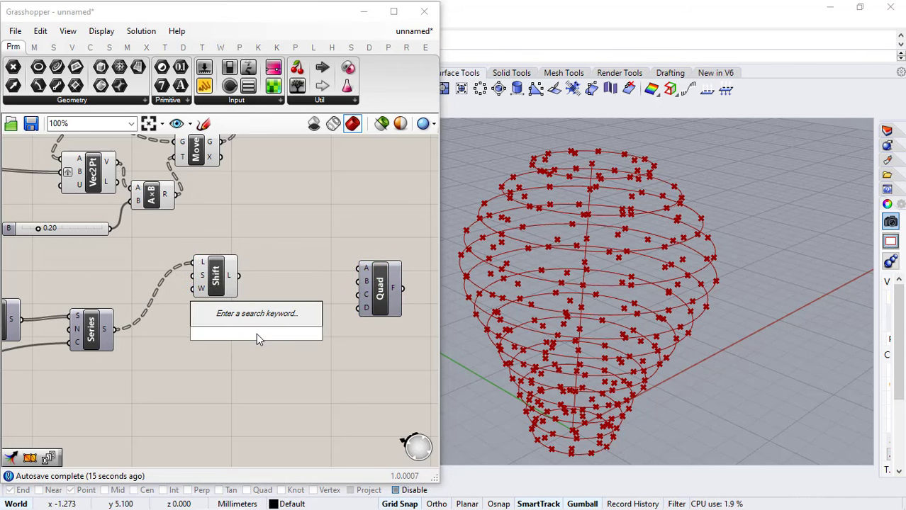
pyautogui.write('add')
pyautogui.press('Return')
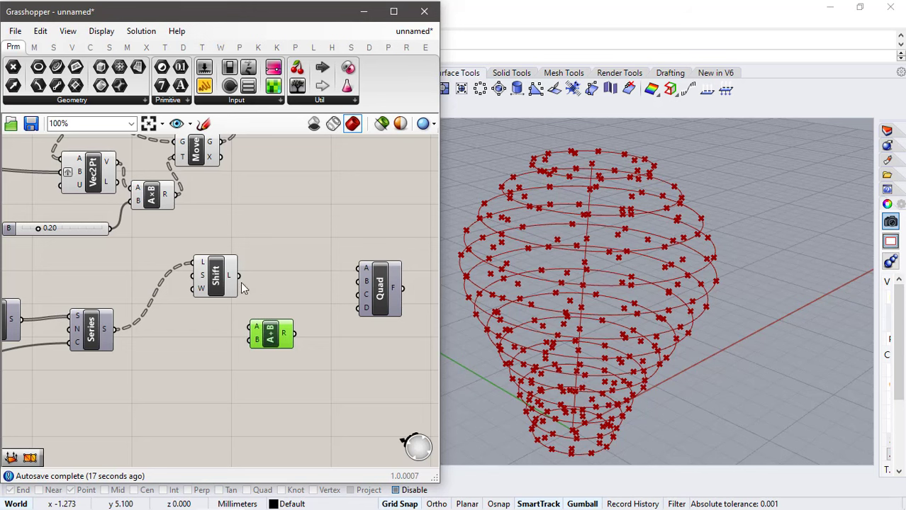
pyautogui.moveTo(246, 312); pyautogui.dragTo(250, 327)
pyautogui.scroll(-1, 239, 301)
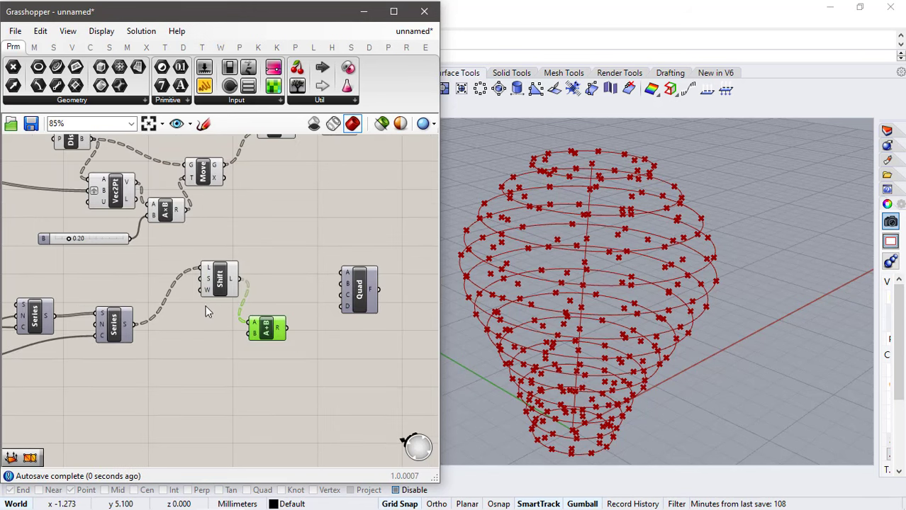
pyautogui.moveTo(212, 294); pyautogui.dragTo(285, 268, button='right')
pyautogui.moveTo(175, 306); pyautogui.dragTo(219, 287, button='right')
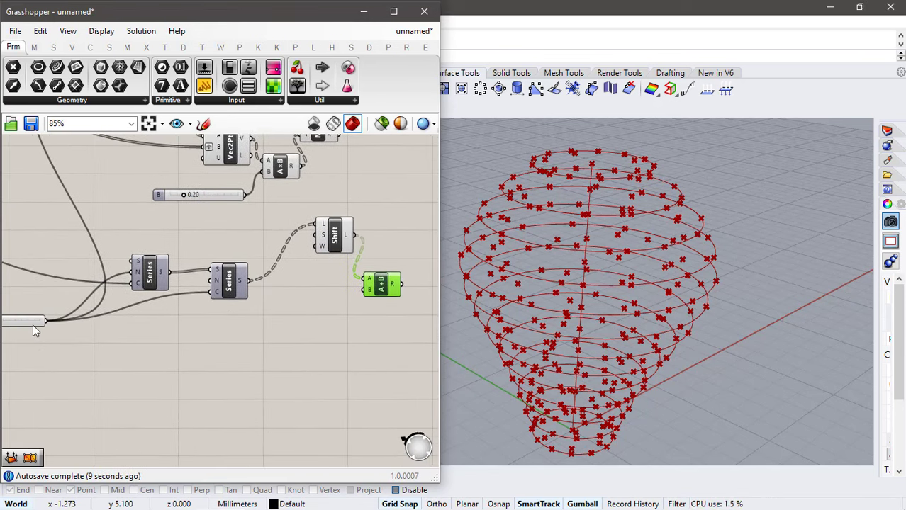
pyautogui.moveTo(33, 324); pyautogui.dragTo(363, 291)
pyautogui.scroll(1, 365, 302)
pyautogui.moveTo(376, 305); pyautogui.dragTo(302, 309, button='right')
# - Duplicate the Addition component below the original, keeping the 13 slider on B and feeding A from the second Series
pyautogui.click(313, 291)
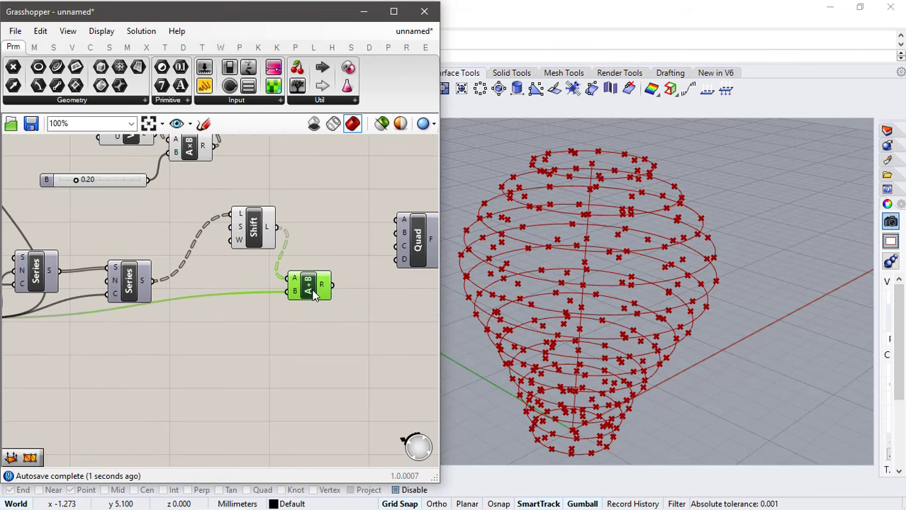
pyautogui.hotkey('ctrl', 'c')
pyautogui.hotkey('ctrl', 'v')
pyautogui.moveTo(186, 293); pyautogui.dragTo(333, 331)
pyautogui.moveTo(351, 287); pyautogui.dragTo(243, 278, button='right')
pyautogui.moveTo(319, 257); pyautogui.dragTo(334, 259)
pyautogui.click(138, 272)
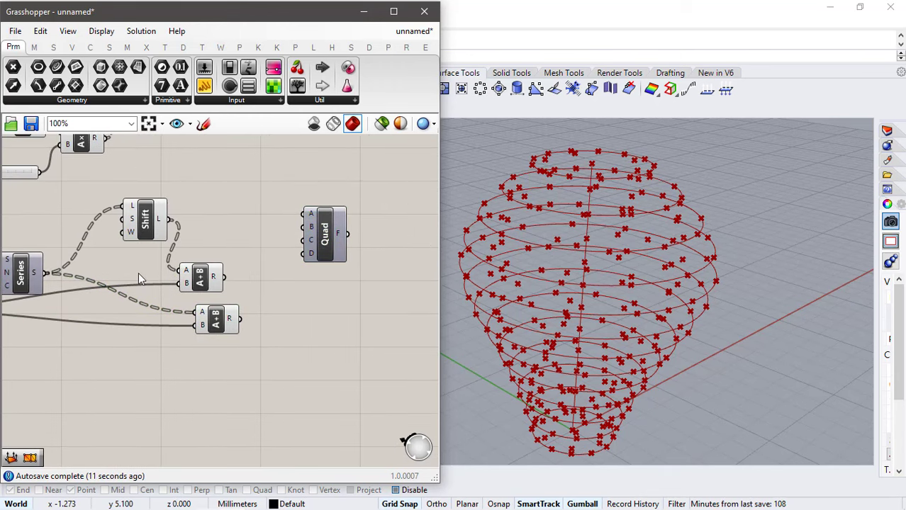
# - Connect the second Series, the Shift List, the upper Addition and the lower Addition to Mesh Quad inputs A, B, C and D
pyautogui.moveTo(46, 274); pyautogui.dragTo(303, 214)
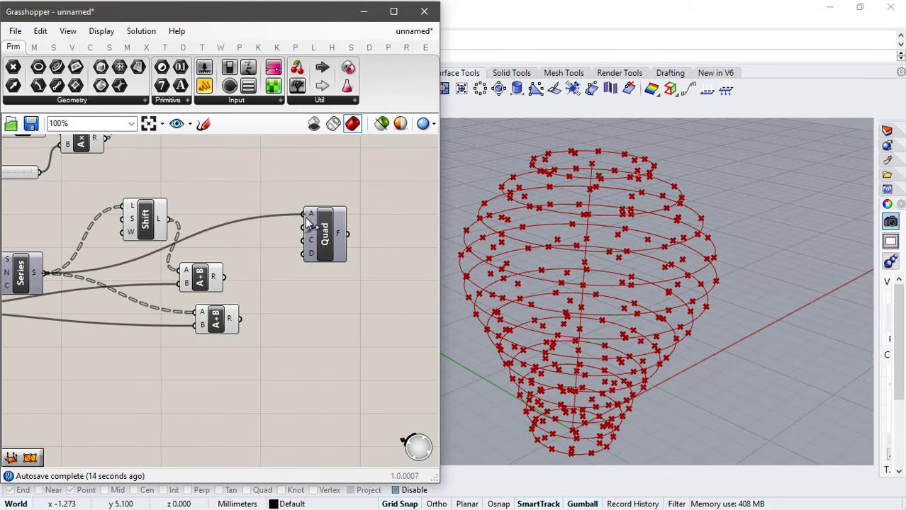
pyautogui.moveTo(31, 278); pyautogui.dragTo(50, 259)
pyautogui.moveTo(145, 220); pyautogui.dragTo(301, 227)
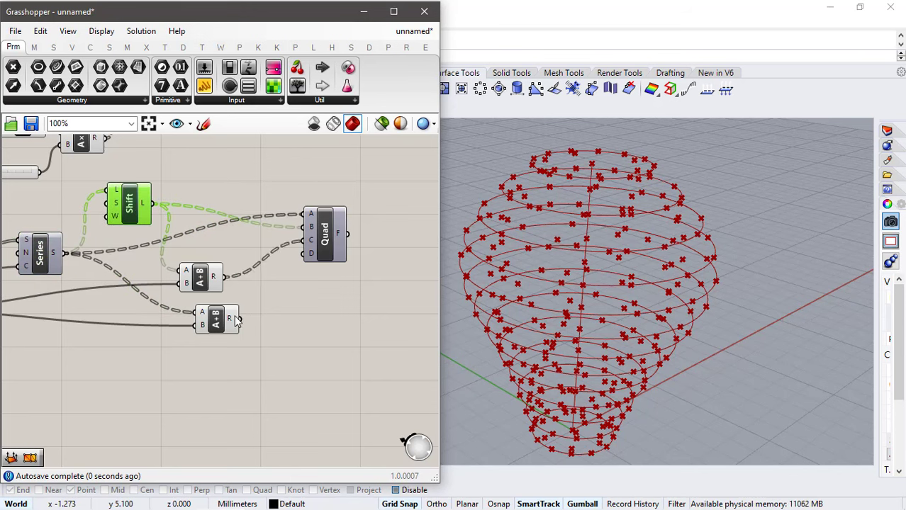
pyautogui.moveTo(239, 319); pyautogui.dragTo(303, 254)
pyautogui.click(272, 334)
pyautogui.click(324, 248)
pyautogui.click(314, 336)
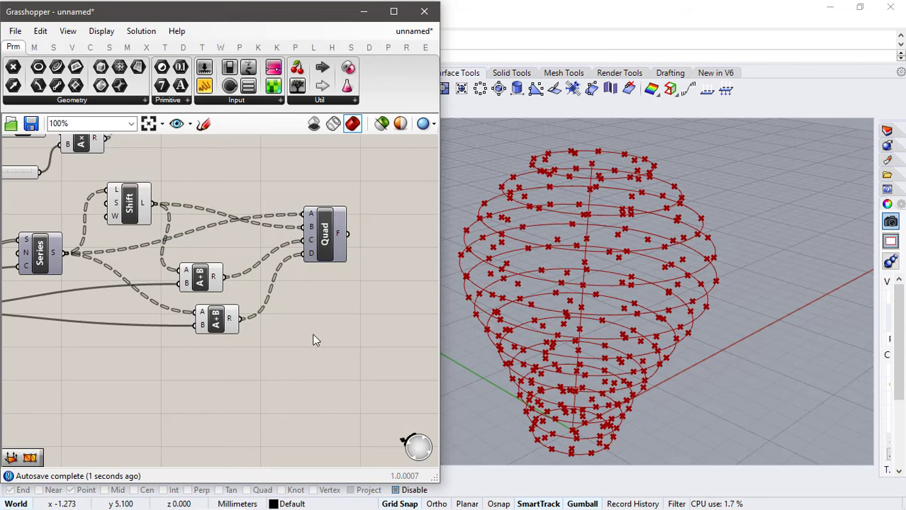
# - Add a third Series component below the existing ones and connect the 13 slider to its C input
pyautogui.scroll(-1, 115, 315)
pyautogui.moveTo(114, 314); pyautogui.dragTo(261, 263, button='right')
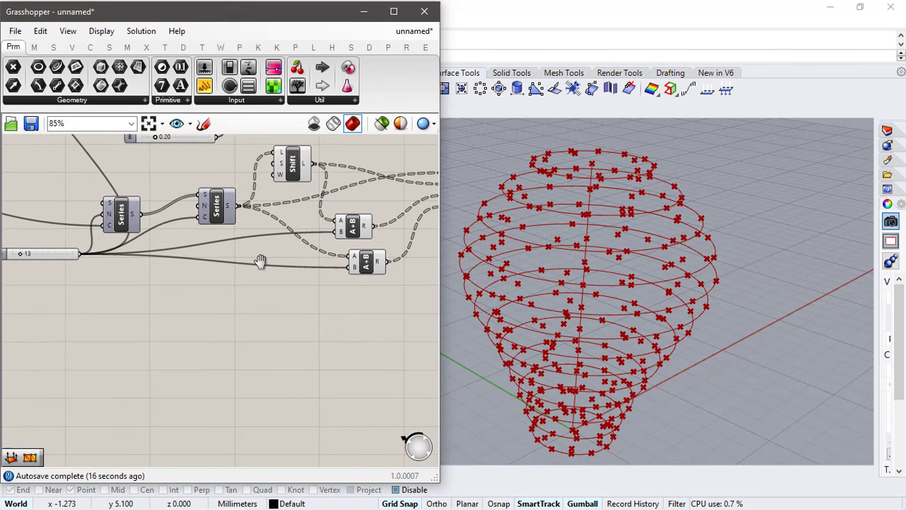
pyautogui.doubleClick(170, 313)
pyautogui.write('series')
pyautogui.press('Return')
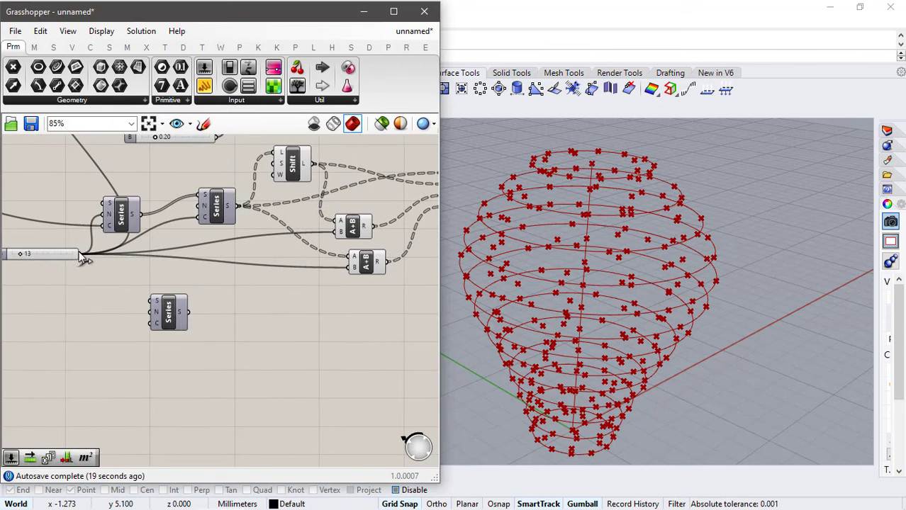
pyautogui.moveTo(80, 255); pyautogui.dragTo(151, 325)
# - Add a second Shift List beside the third Series, connect the Series output to its L input and place it lower down
pyautogui.doubleClick(246, 316)
pyautogui.write('shift')
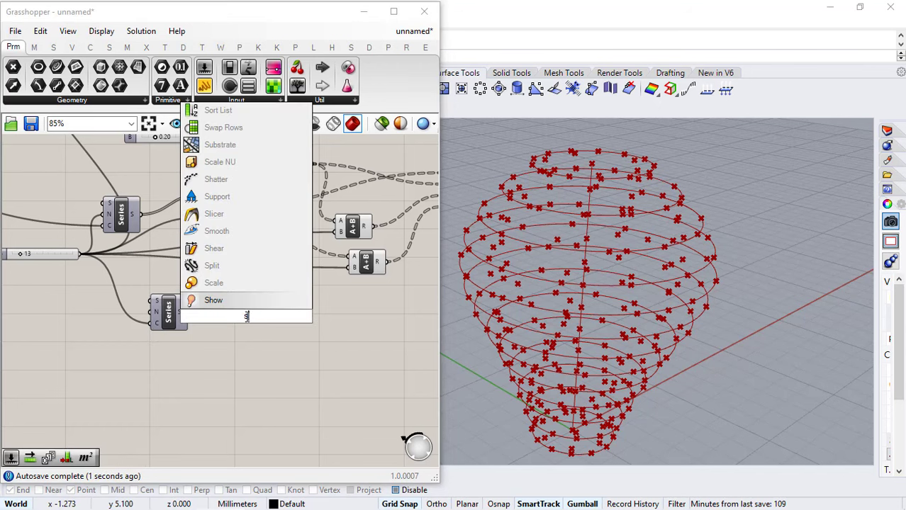
pyautogui.press('Return')
pyautogui.scroll(2, 223, 324)
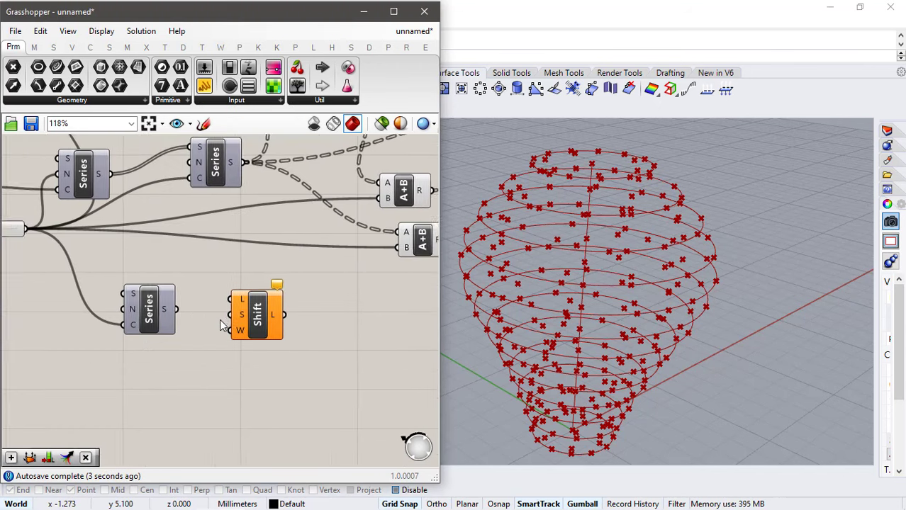
pyautogui.moveTo(222, 323); pyautogui.dragTo(155, 323, button='right')
pyautogui.moveTo(111, 310); pyautogui.dragTo(263, 381)
pyautogui.click(320, 344)
# - Add a Mesh Triangle component after the lower Shift List
pyautogui.moveTo(320, 344); pyautogui.dragTo(248, 339, button='right')
pyautogui.doubleClick(310, 325)
pyautogui.write('tra')
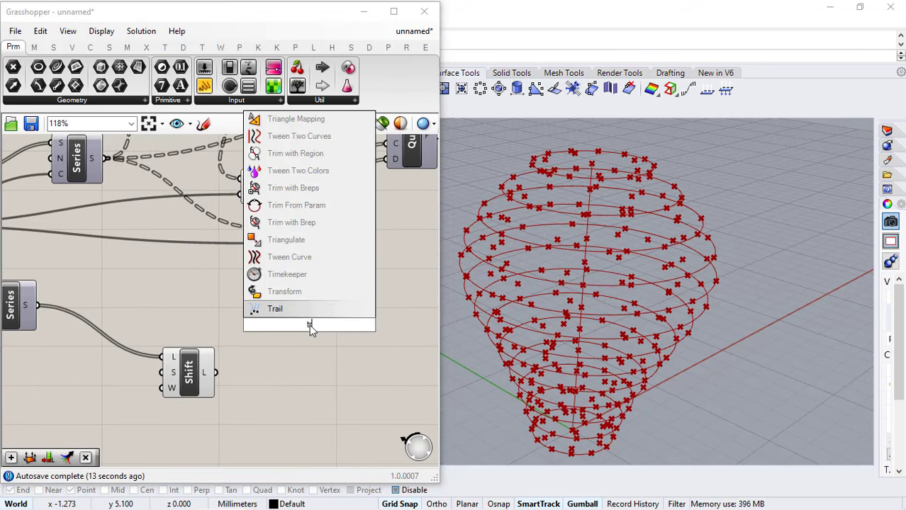
pyautogui.press('BackSpace')
pyautogui.press('BackSpace')
pyautogui.press('BackSpace')
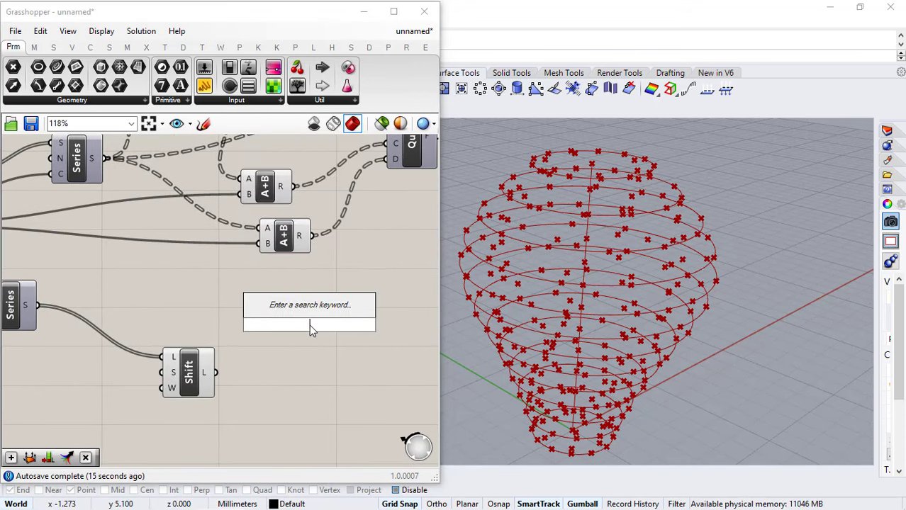
pyautogui.write('mesh  t')
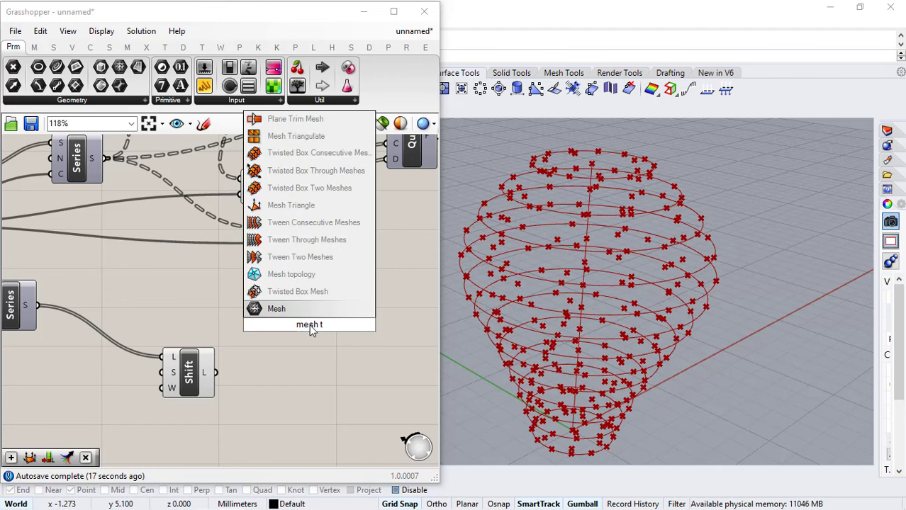
pyautogui.write('r')
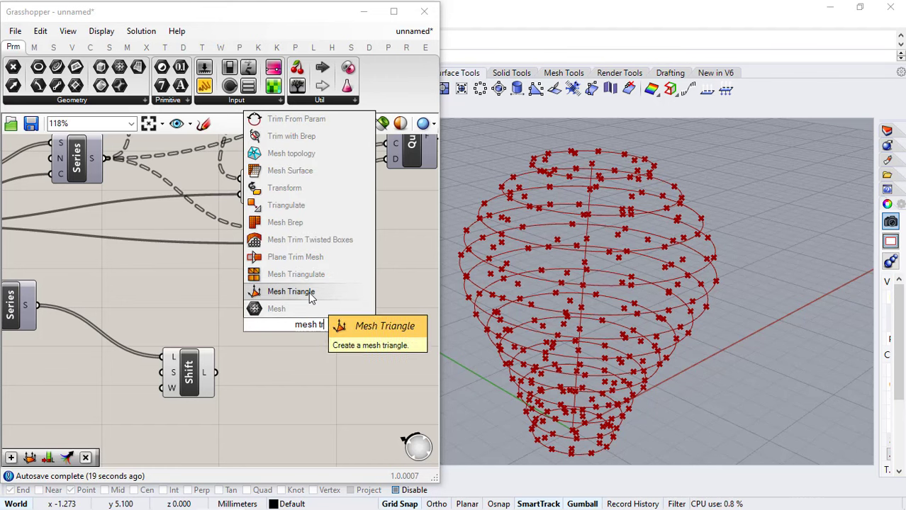
pyautogui.click(308, 292)
pyautogui.scroll(-3, 259, 326)
pyautogui.scroll(3, 260, 325)
# - Add a List Length component above the lower Shift List and move it together with the third Series, Shift List and Mesh Triangle farther down
pyautogui.doubleClick(185, 294)
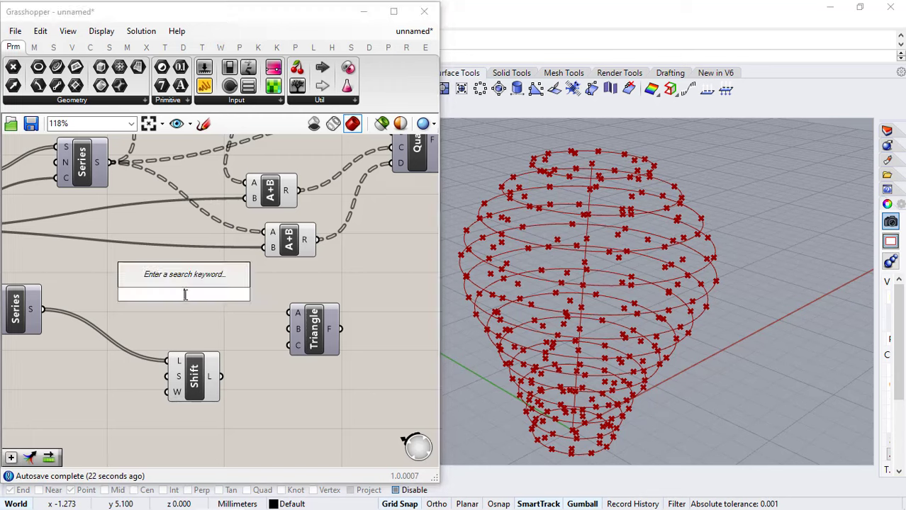
pyautogui.write('listle')
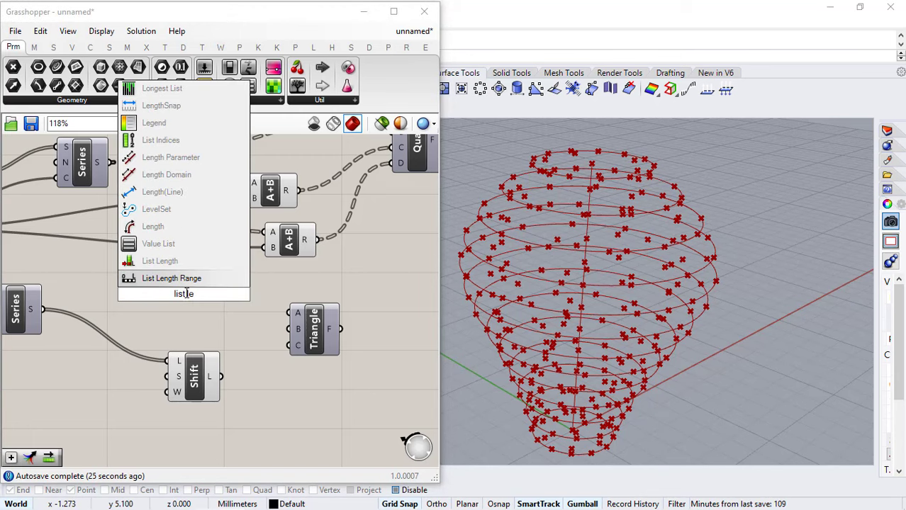
pyautogui.click(160, 261)
pyautogui.scroll(-2, 204, 309)
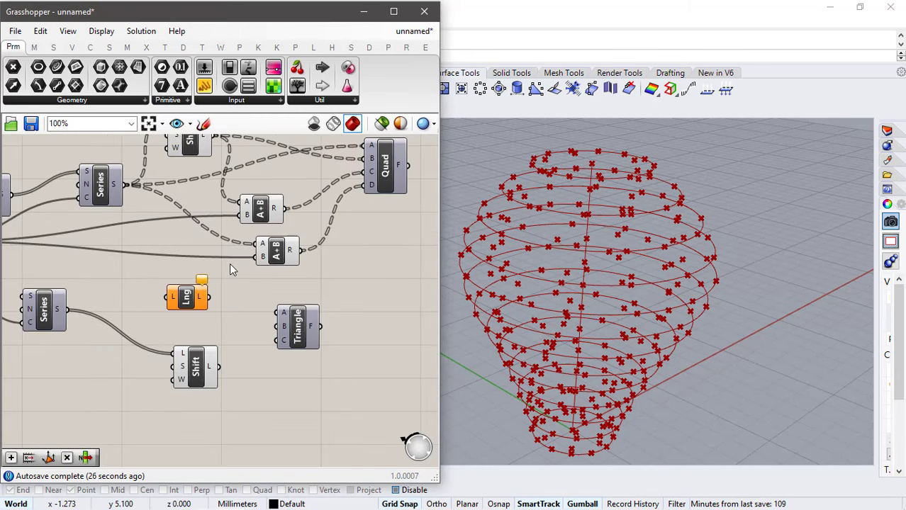
pyautogui.moveTo(339, 282); pyautogui.dragTo(43, 424)
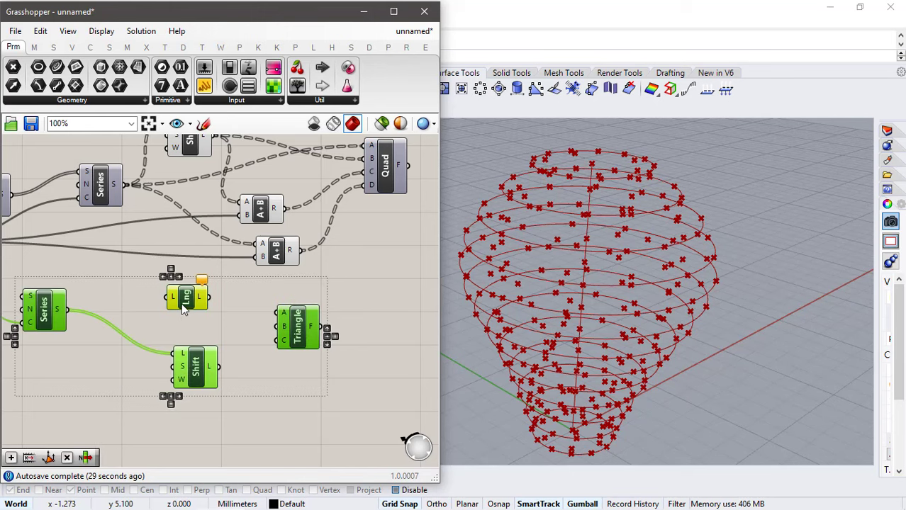
pyautogui.moveTo(204, 290); pyautogui.dragTo(264, 333)
pyautogui.click(286, 282)
# - Connect the flattened points to the List Length component's L input
pyautogui.scroll(-3, 286, 282)
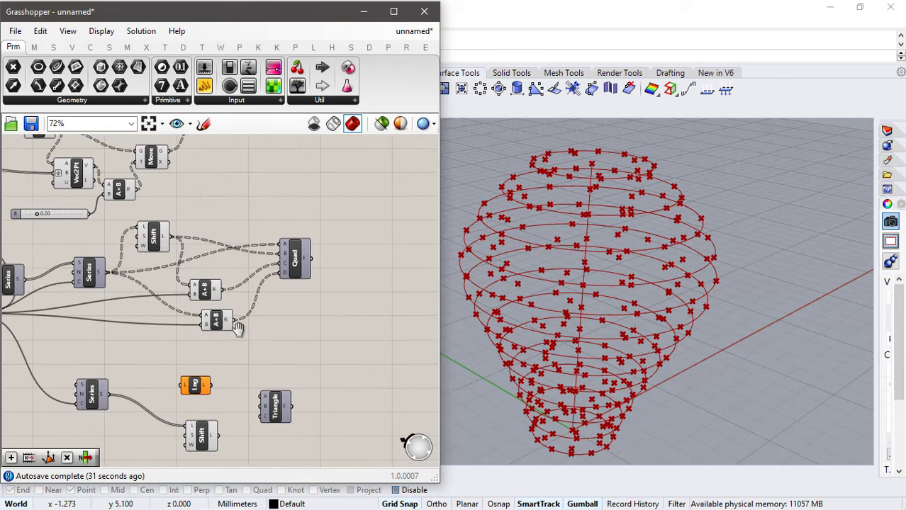
pyautogui.moveTo(295, 159); pyautogui.dragTo(195, 433)
pyautogui.moveTo(230, 465); pyautogui.dragTo(248, 324, button='right')
pyautogui.scroll(3, 247, 318)
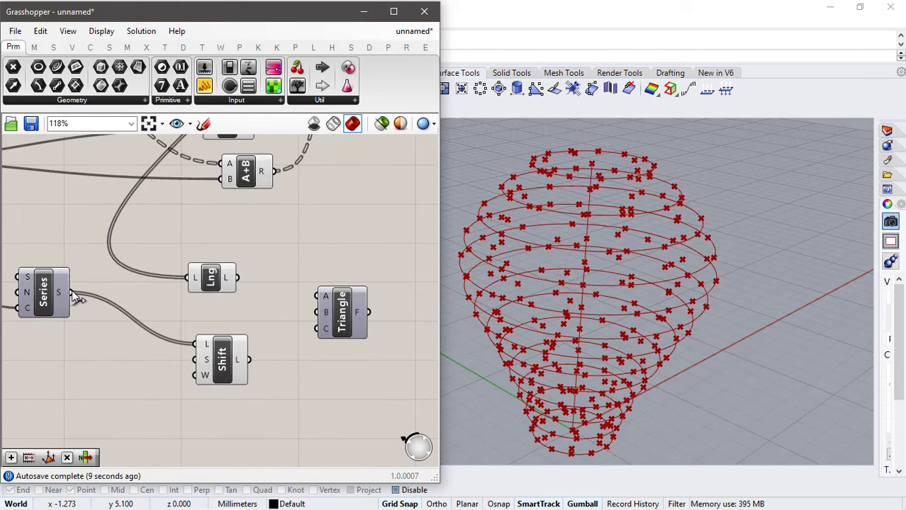
# - Connect the third Series, List Length and lower Shift List outputs to the Mesh Triangle's A, B and C inputs and tidy their placement
pyautogui.moveTo(69, 292); pyautogui.dragTo(317, 296)
pyautogui.moveTo(237, 277); pyautogui.dragTo(317, 312)
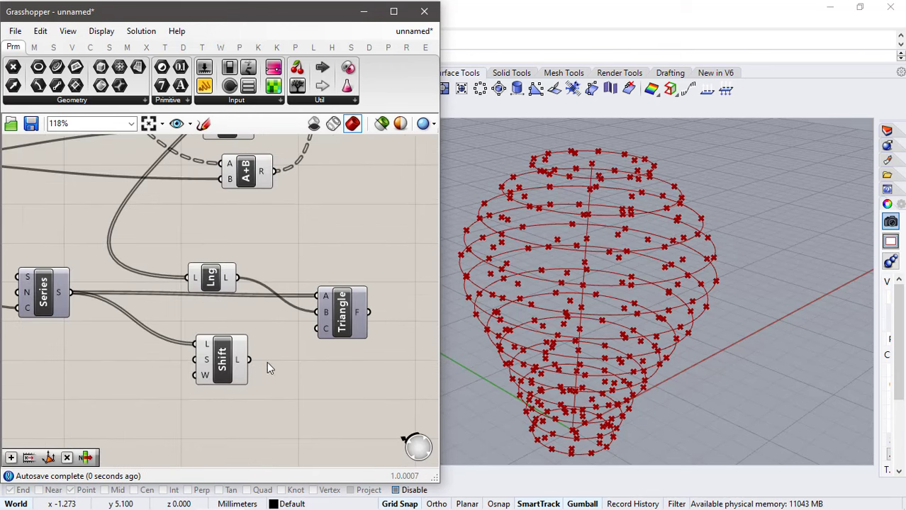
pyautogui.moveTo(249, 360); pyautogui.dragTo(317, 328)
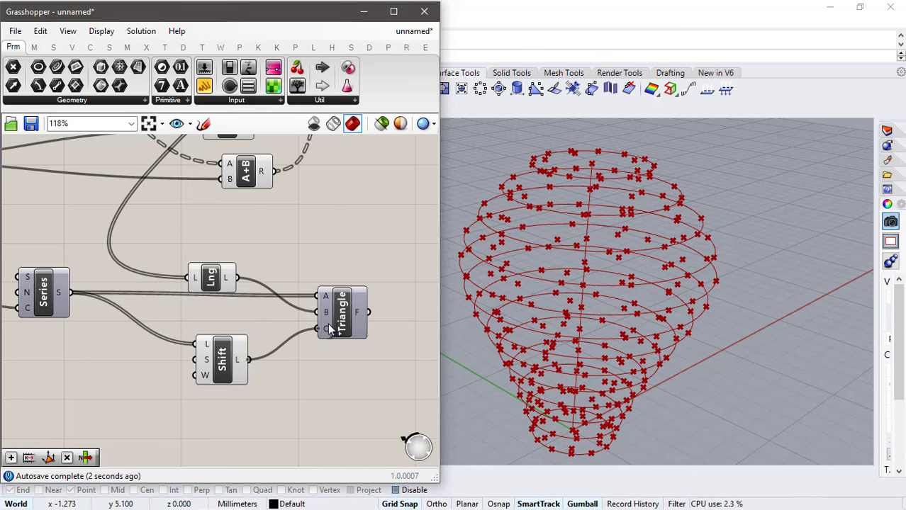
pyautogui.moveTo(211, 277); pyautogui.dragTo(203, 251)
pyautogui.moveTo(342, 312); pyautogui.dragTo(341, 296)
# - Add a Merge component and connect the Mesh Quad faces to D1 and the Mesh Triangle faces to D2
pyautogui.scroll(-1, 305, 244)
pyautogui.moveTo(309, 246); pyautogui.dragTo(194, 325, button='right')
pyautogui.scroll(-2, 196, 323)
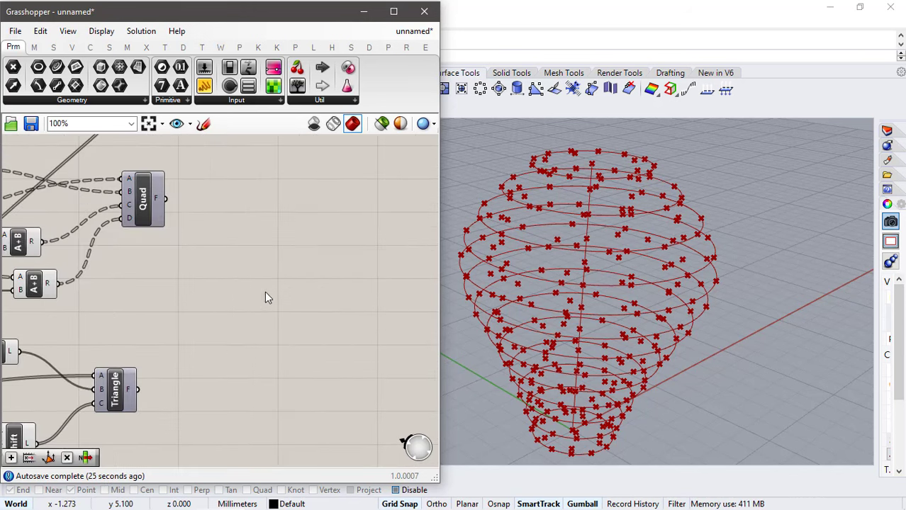
pyautogui.doubleClick(268, 289)
pyautogui.write('merge')
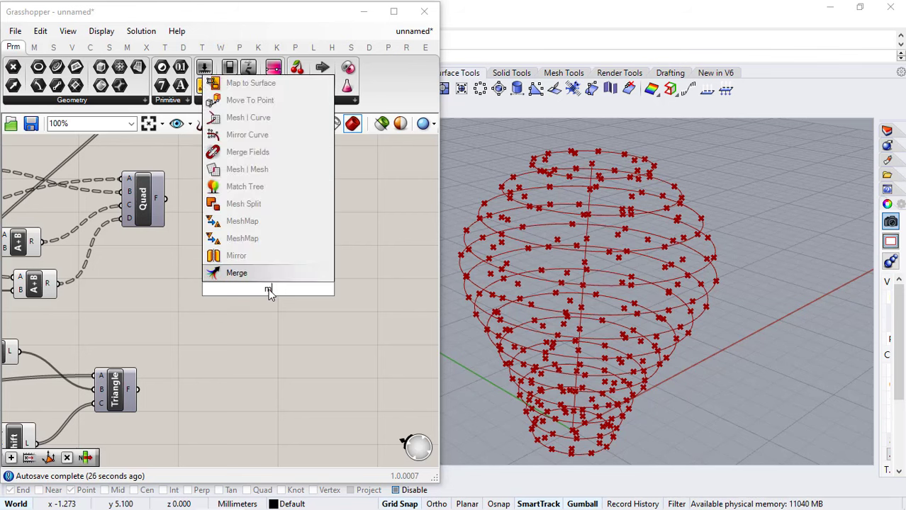
pyautogui.press('Return')
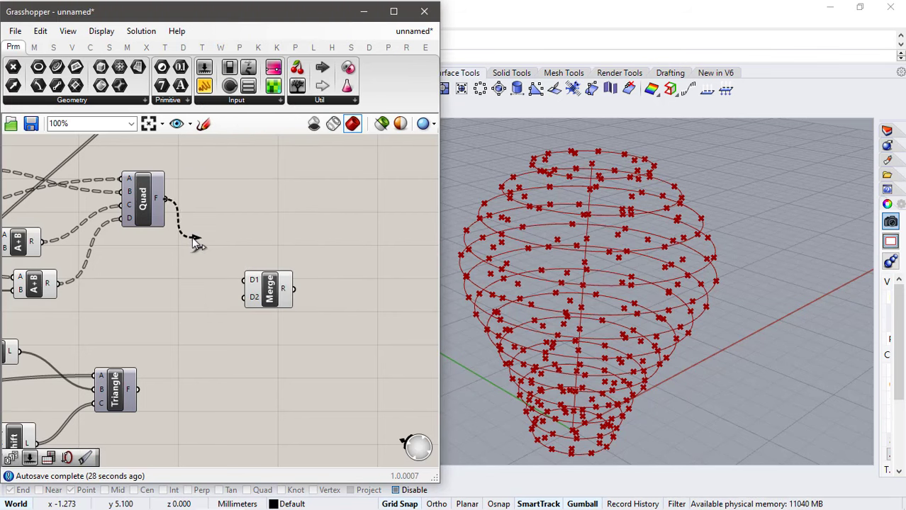
pyautogui.moveTo(192, 237); pyautogui.dragTo(250, 295)
# - Add a second Merge component above the face Merge and connect the flattened points to its D1 input
pyautogui.scroll(-3, 261, 319)
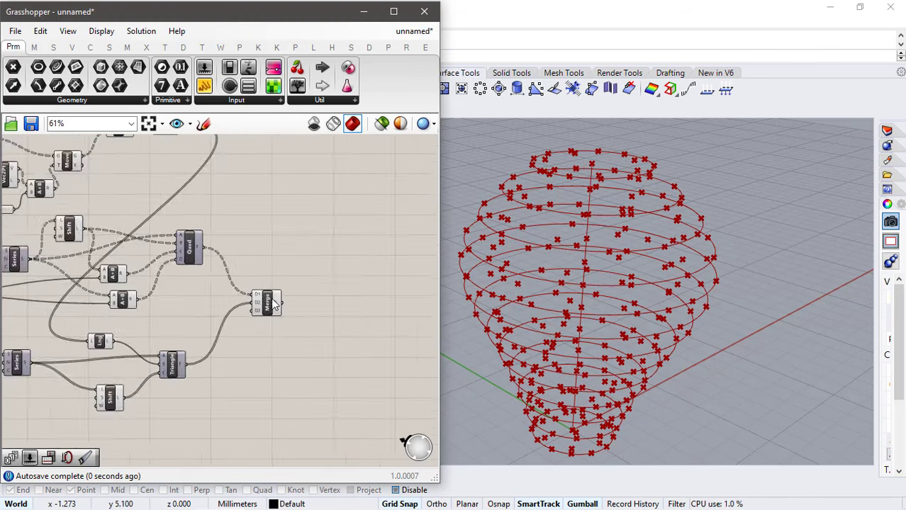
pyautogui.moveTo(272, 287); pyautogui.dragTo(214, 356, button='right')
pyautogui.scroll(3, 214, 355)
pyautogui.scroll(-2, 214, 355)
pyautogui.moveTo(236, 287); pyautogui.dragTo(268, 302, button='right')
pyautogui.scroll(1, 223, 229)
pyautogui.doubleClick(224, 231)
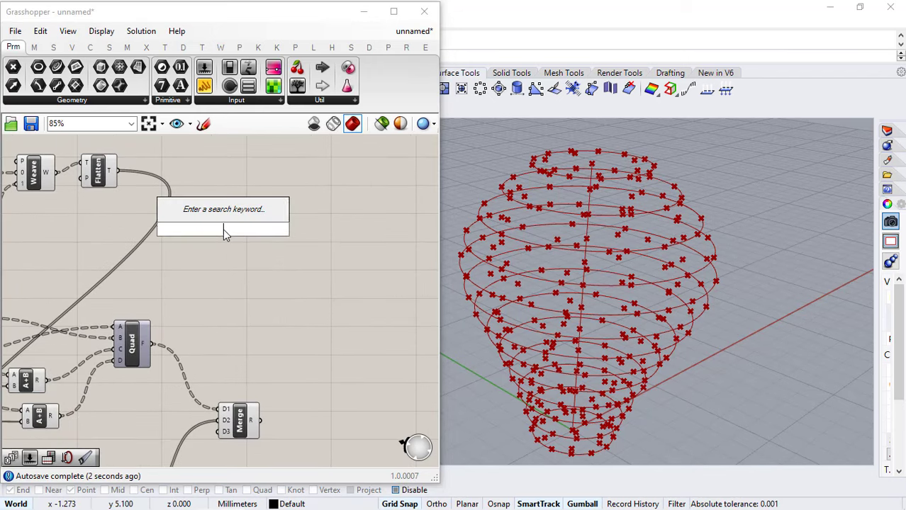
pyautogui.write('merg')
pyautogui.press('Return')
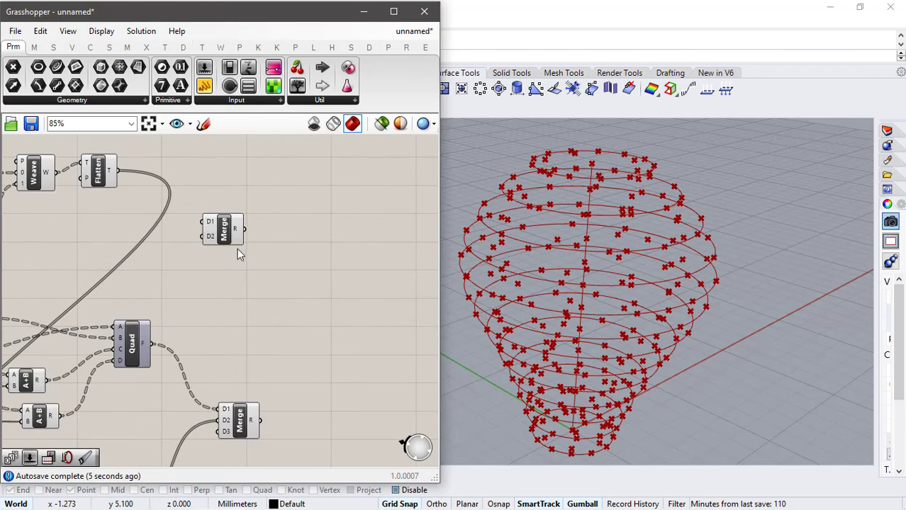
pyautogui.scroll(1, 112, 174)
pyautogui.moveTo(118, 170); pyautogui.dragTo(216, 230)
# - Connect the Construct Point output at the start of the definition to the second Merge's D2 input
pyautogui.scroll(-4, 295, 200)
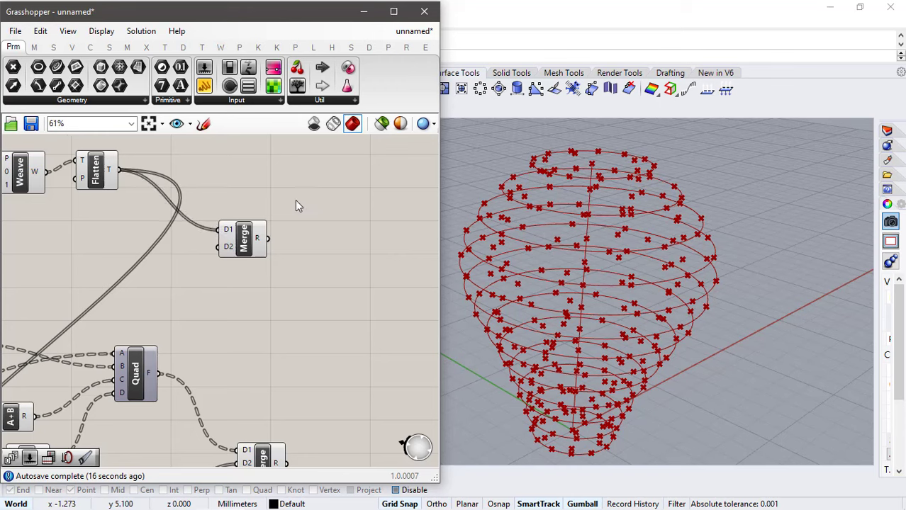
pyautogui.moveTo(115, 196); pyautogui.dragTo(358, 217, button='right')
pyautogui.moveTo(223, 221); pyautogui.dragTo(338, 259, button='right')
pyautogui.scroll(3, 55, 222)
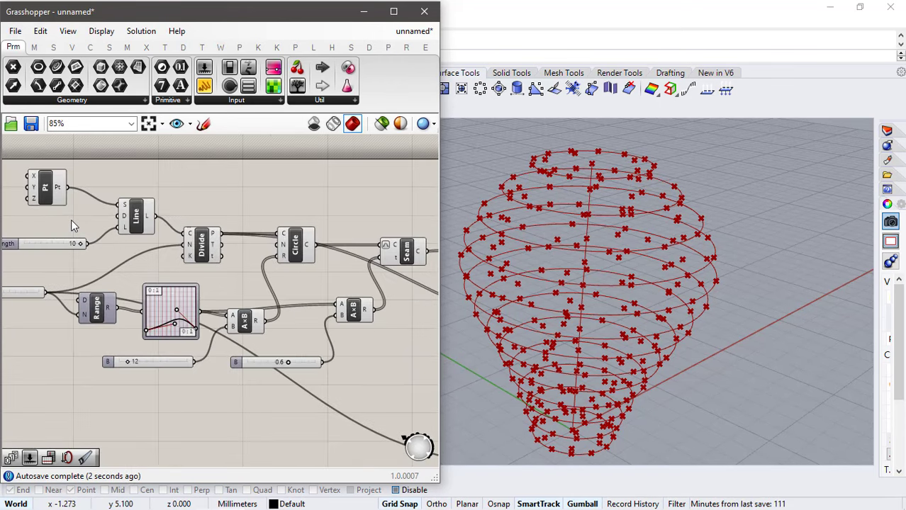
pyautogui.moveTo(67, 189); pyautogui.dragTo(270, 316)
pyautogui.moveTo(311, 312); pyautogui.dragTo(226, 270, button='right')
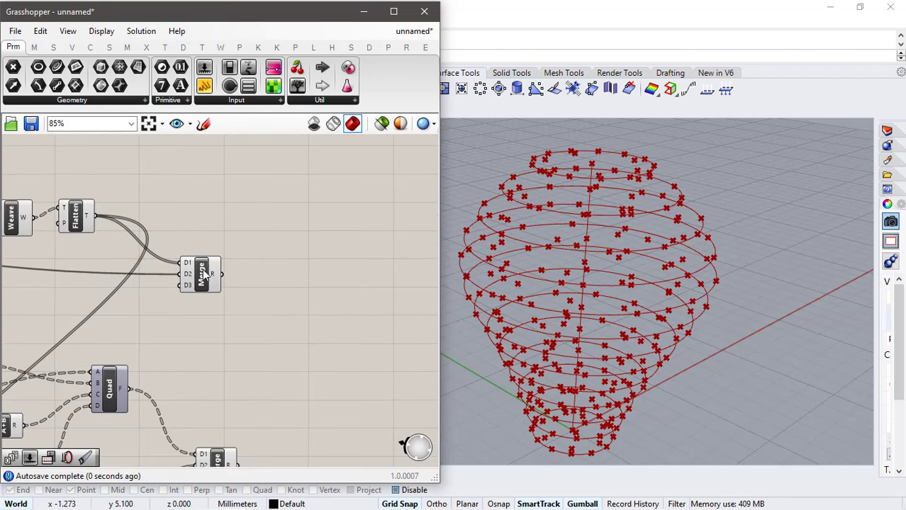
pyautogui.click(202, 278)
pyautogui.click(215, 336)
# - Add a Construct Mesh component after the two Merge components and flatten its F input
pyautogui.moveTo(215, 336); pyautogui.dragTo(223, 259, button='right')
pyautogui.doubleClick(309, 260)
pyautogui.write('constry')
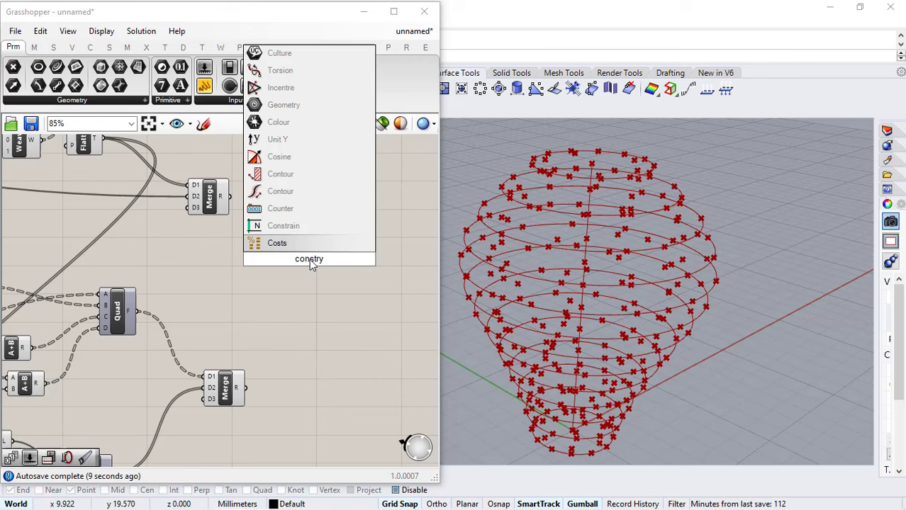
pyautogui.press('BackSpace')
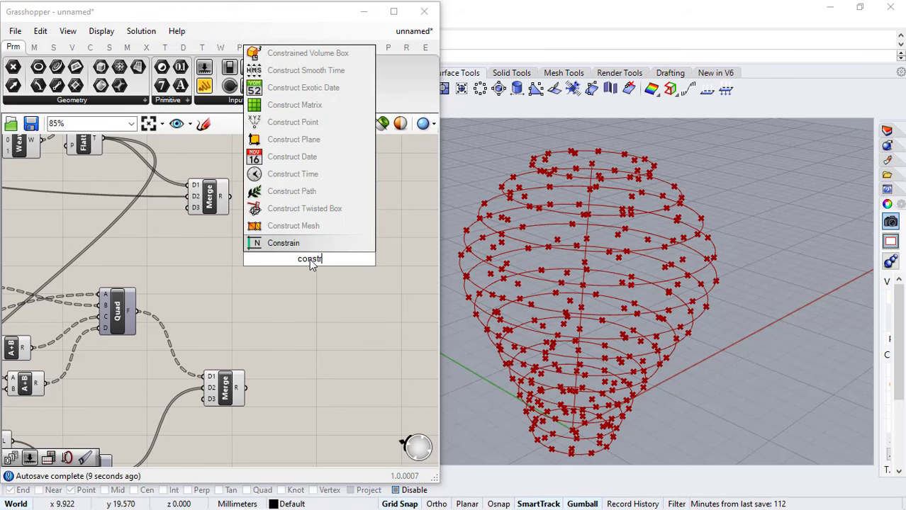
pyautogui.click(323, 228)
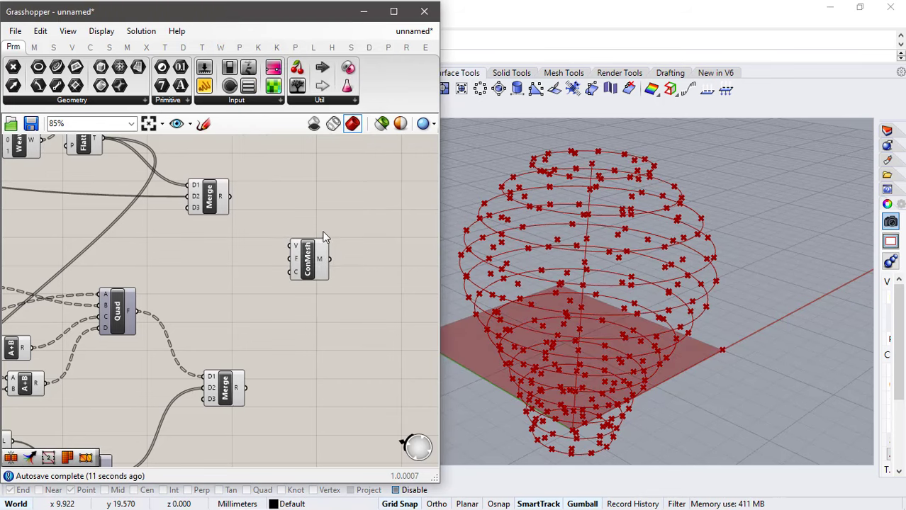
pyautogui.rightClick(296, 259)
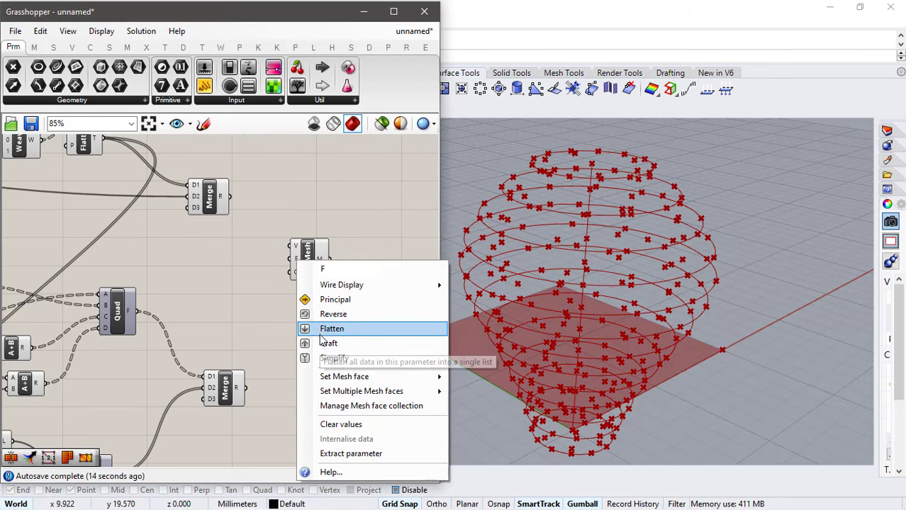
pyautogui.click(315, 333)
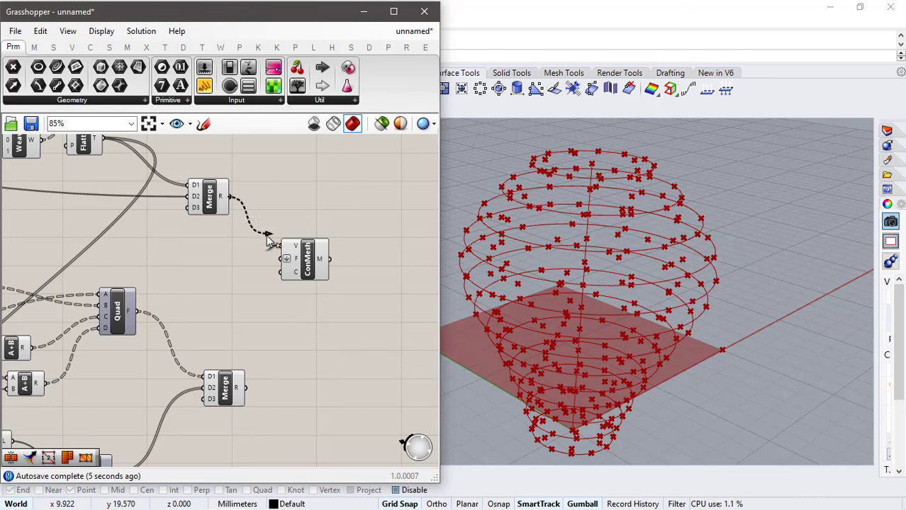
# - Connect the merged points to the Construct Mesh V input and the merged faces to its F input
pyautogui.moveTo(268, 241); pyautogui.dragTo(283, 246)
pyautogui.click(251, 367)
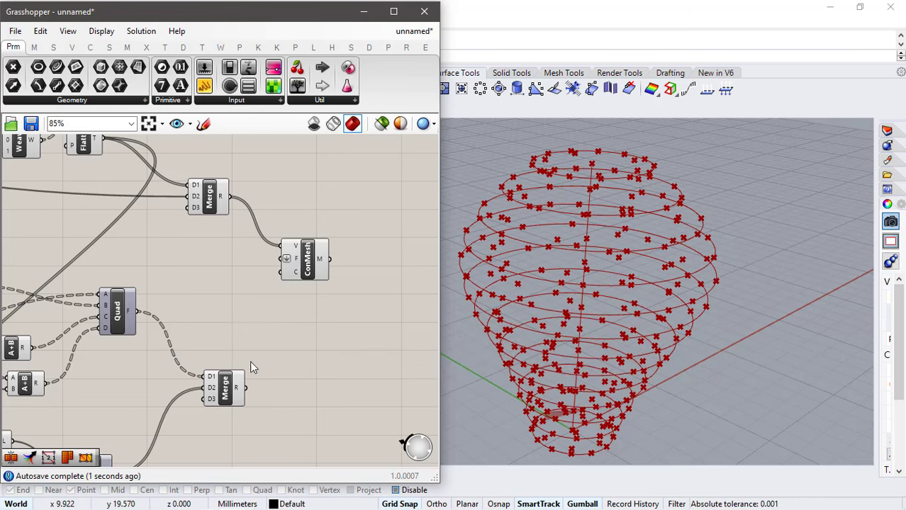
pyautogui.moveTo(246, 388); pyautogui.dragTo(287, 259)
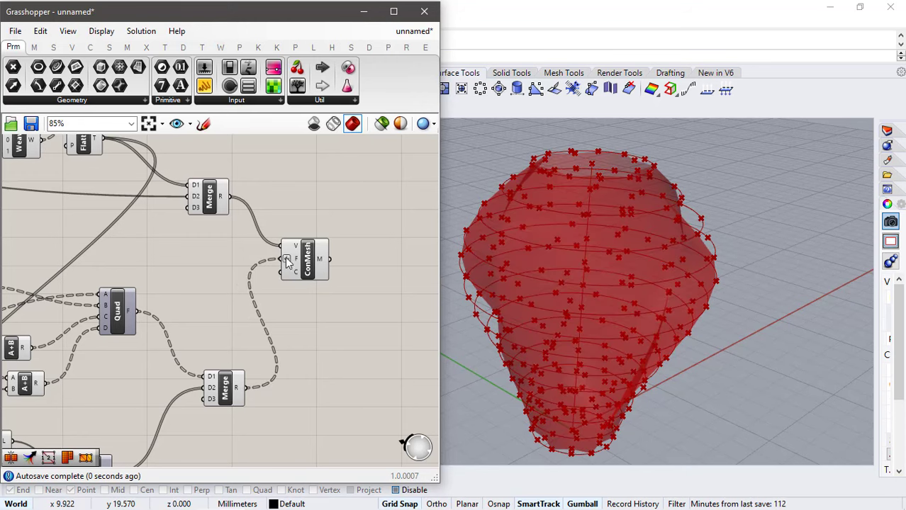
pyautogui.click(306, 250)
pyautogui.click(316, 314)
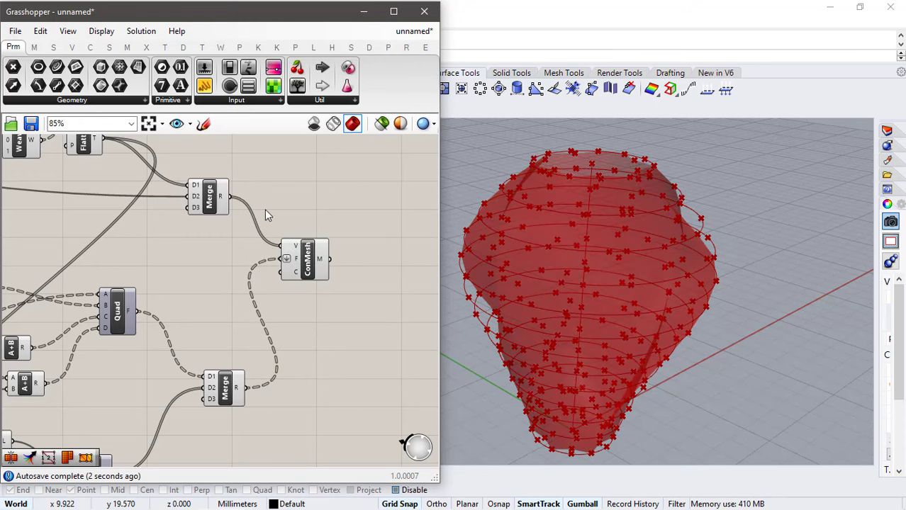
# - Turn off the preview of every component except Construct Mesh
pyautogui.scroll(-8, 298, 236)
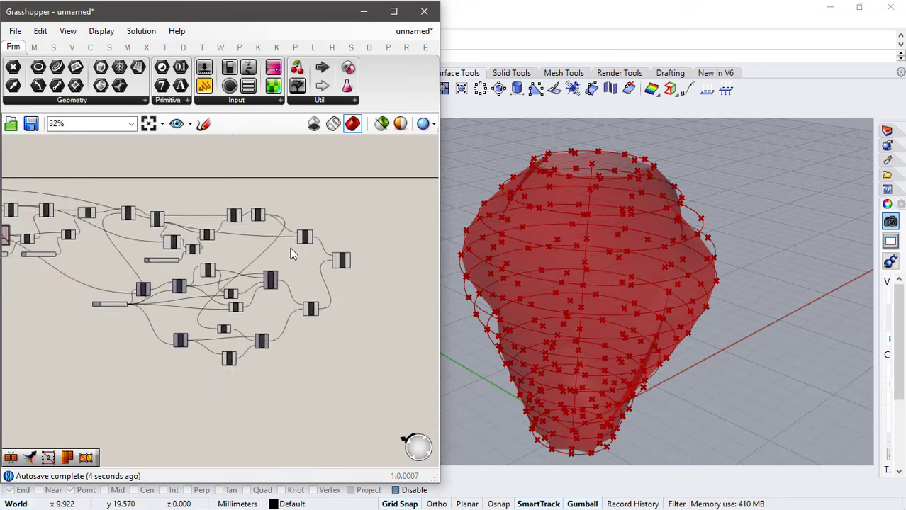
pyautogui.scroll(-2, 302, 234)
pyautogui.moveTo(308, 198); pyautogui.dragTo(95, 361)
pyautogui.middleClick(190, 348)
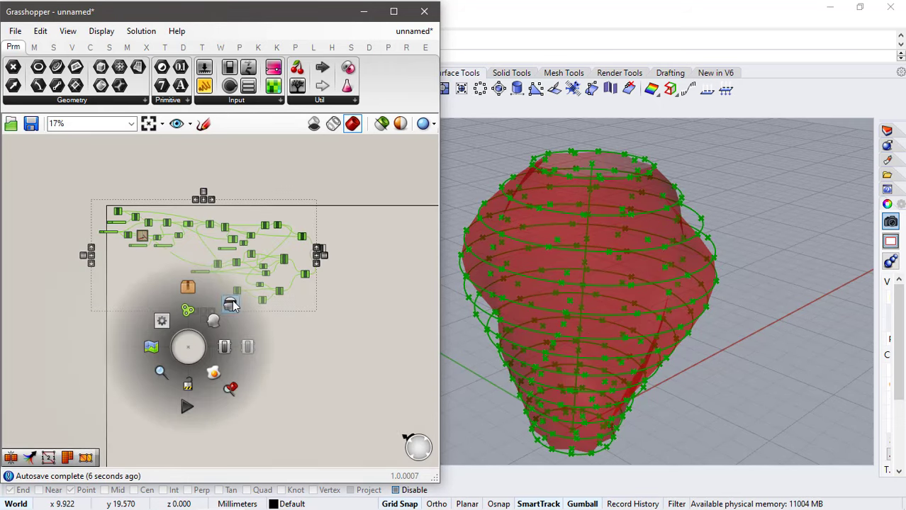
pyautogui.click(230, 304)
pyautogui.click(345, 278)
pyautogui.scroll(9, 318, 249)
# - Select the Construct Mesh component and set the preview mesh quality to High Quality
pyautogui.click(288, 227)
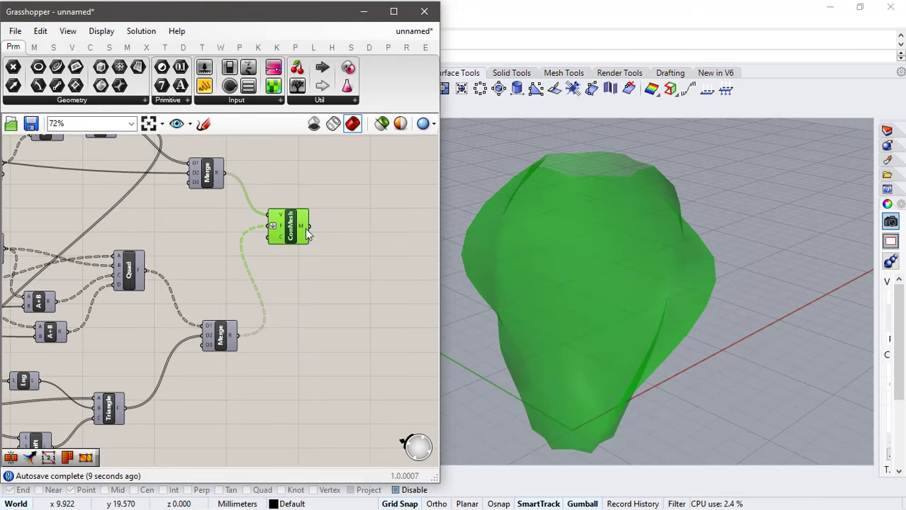
pyautogui.click(433, 124)
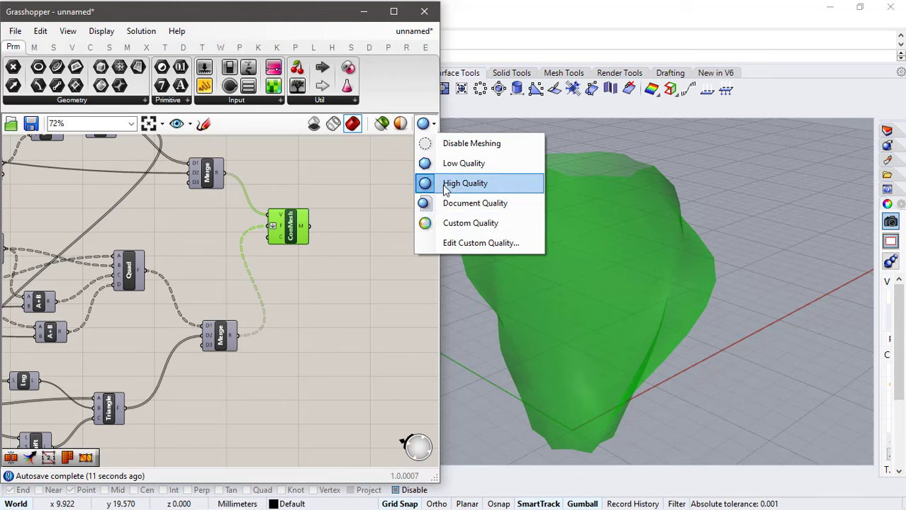
pyautogui.click(461, 182)
pyautogui.moveTo(742, 226); pyautogui.dragTo(699, 234, button='right')
# - Bake the Construct Mesh result with the default attributes on the Default layer
pyautogui.click(299, 227)
pyautogui.scroll(3, 294, 228)
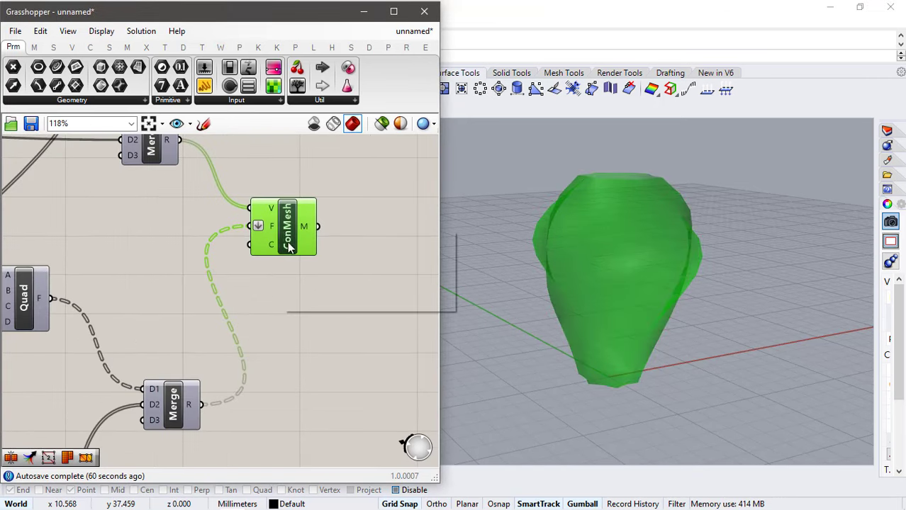
pyautogui.rightClick(284, 231)
pyautogui.click(312, 285)
pyautogui.click(303, 368)
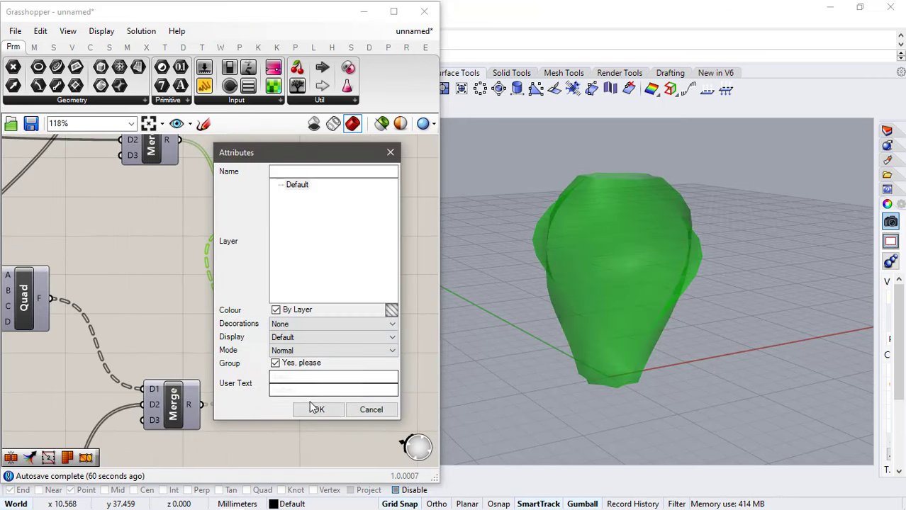
pyautogui.click(319, 410)
# - Move the baked mesh away from the preview mesh along the red axis so both stand side by side
pyautogui.click(667, 243)
pyautogui.moveTo(668, 242); pyautogui.dragTo(580, 276, button='right')
pyautogui.moveTo(621, 266); pyautogui.dragTo(752, 340)
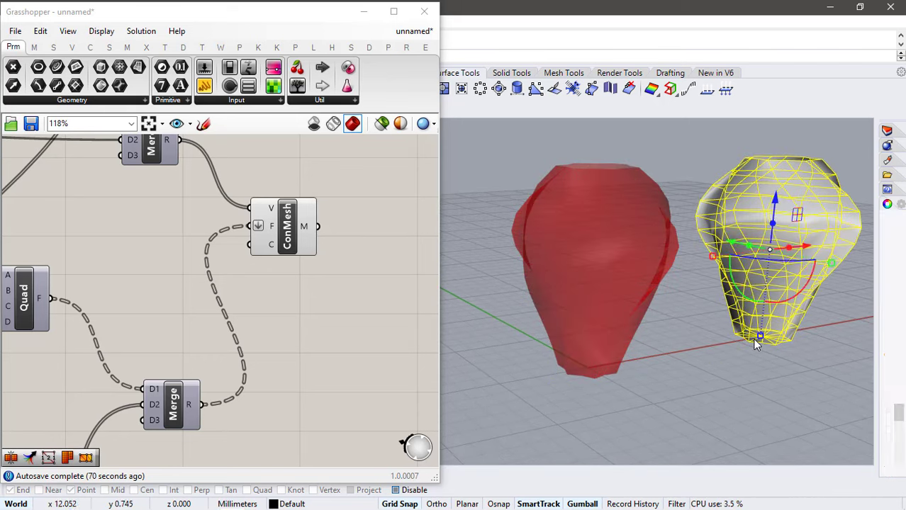
pyautogui.click(649, 400)
pyautogui.moveTo(810, 271)
pyautogui.mouseDown(button='right')
pyautogui.moveTo(787, 275)
pyautogui.moveTo(810, 278)
pyautogui.mouseUp(button='right')
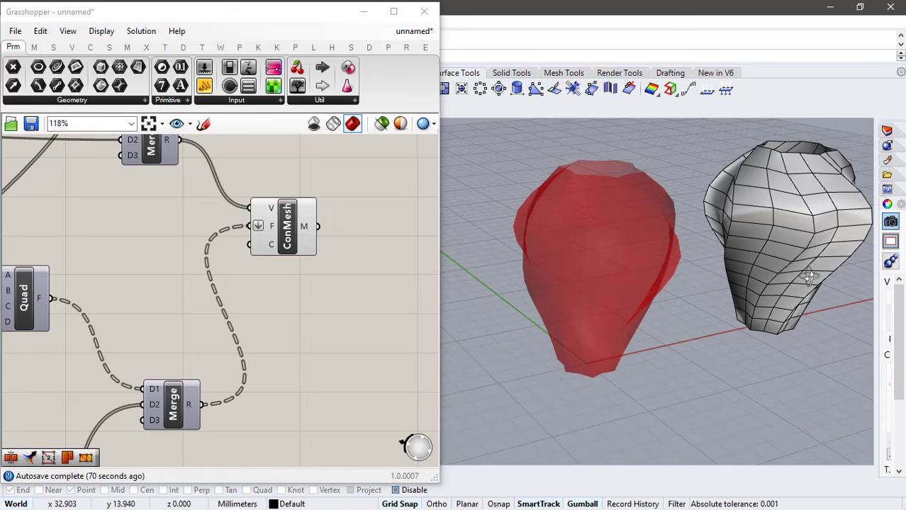
# - Set the Steps slider to 30
pyautogui.click(329, 252)
pyautogui.scroll(-5, 302, 250)
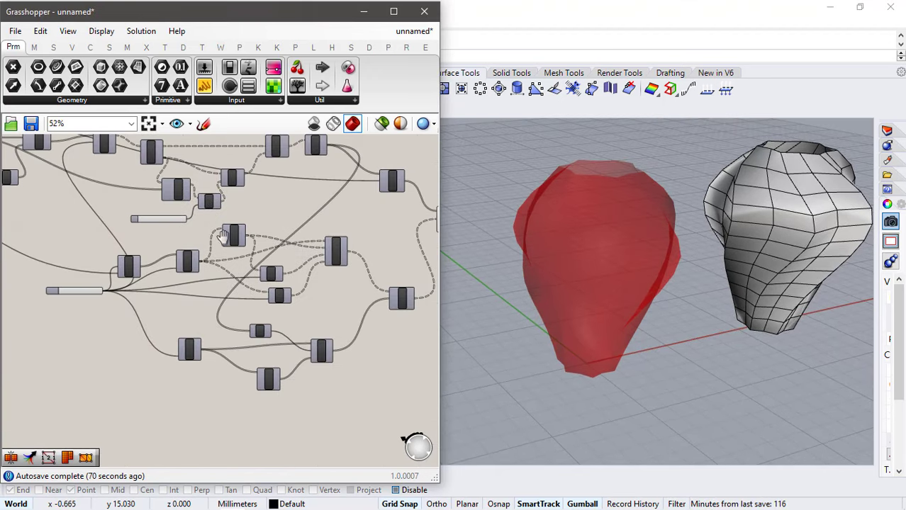
pyautogui.scroll(5, 143, 216)
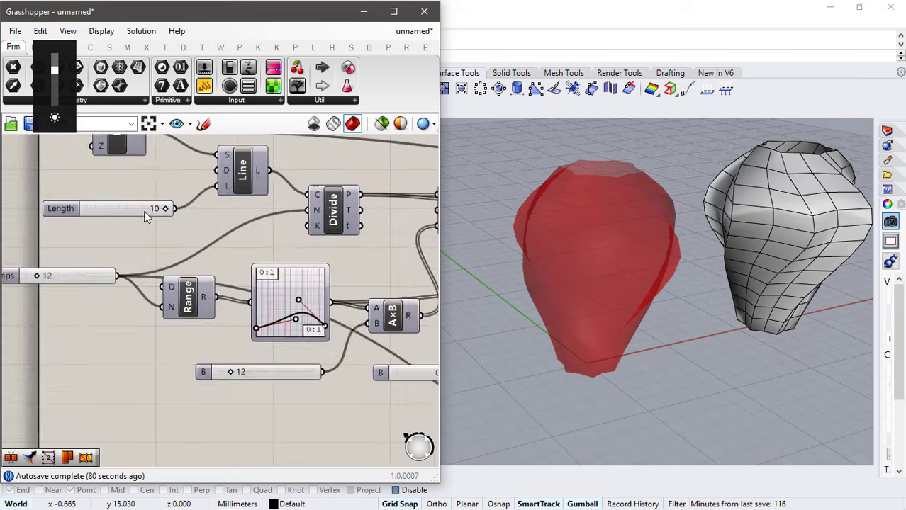
pyautogui.scroll(2, 186, 237)
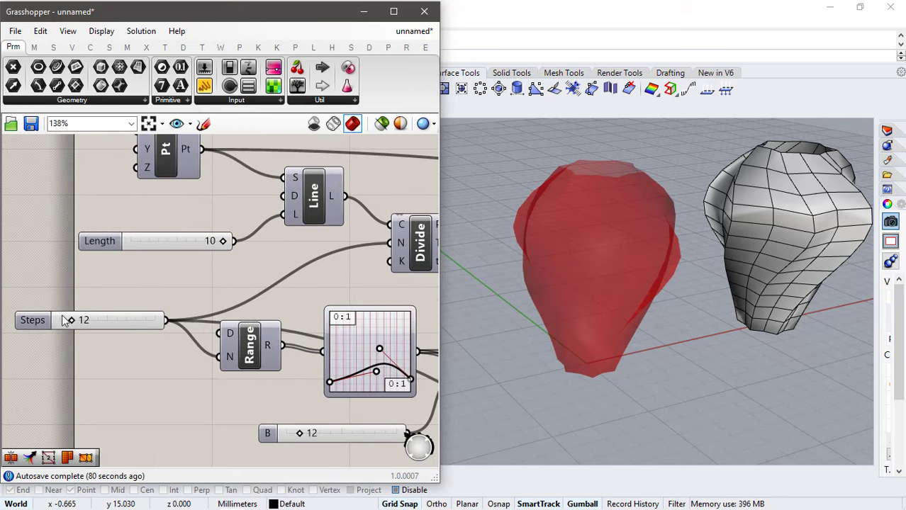
pyautogui.moveTo(71, 322); pyautogui.dragTo(91, 334)
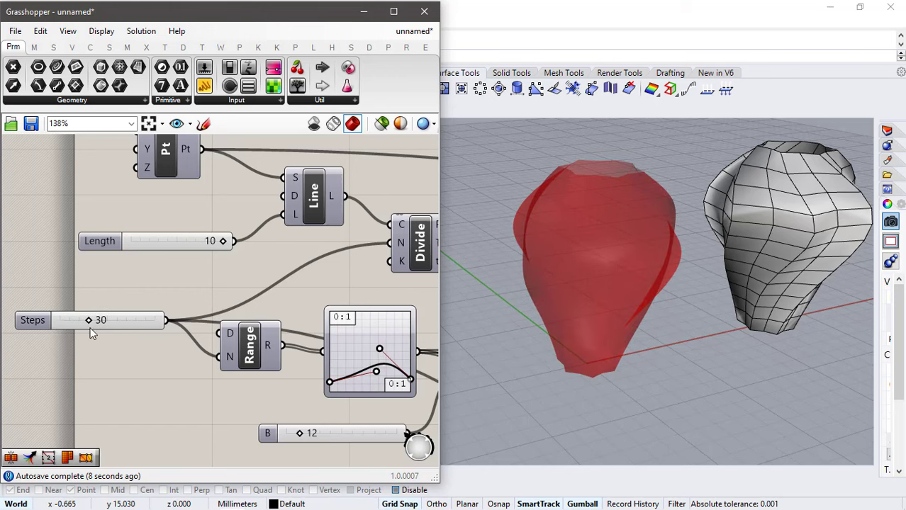
# - Set the B slider of the multiplication that feeds the circle radius to 11
pyautogui.moveTo(704, 384); pyautogui.dragTo(651, 347, button='right')
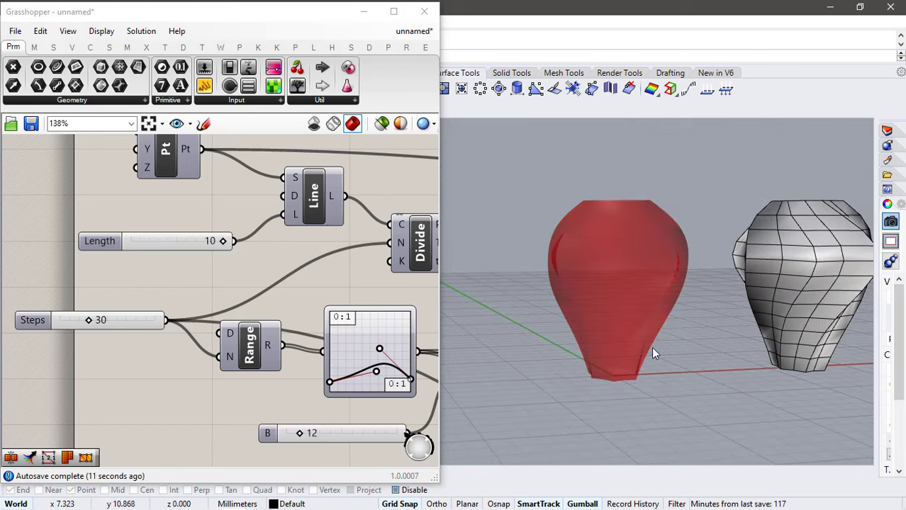
pyautogui.scroll(4, 651, 347)
pyautogui.scroll(-2, 594, 286)
pyautogui.moveTo(598, 224)
pyautogui.mouseDown(button='right')
pyautogui.moveTo(600, 284)
pyautogui.moveTo(597, 221)
pyautogui.mouseUp(button='right')
pyautogui.scroll(-1, 245, 256)
pyautogui.moveTo(275, 248); pyautogui.dragTo(144, 230, button='right')
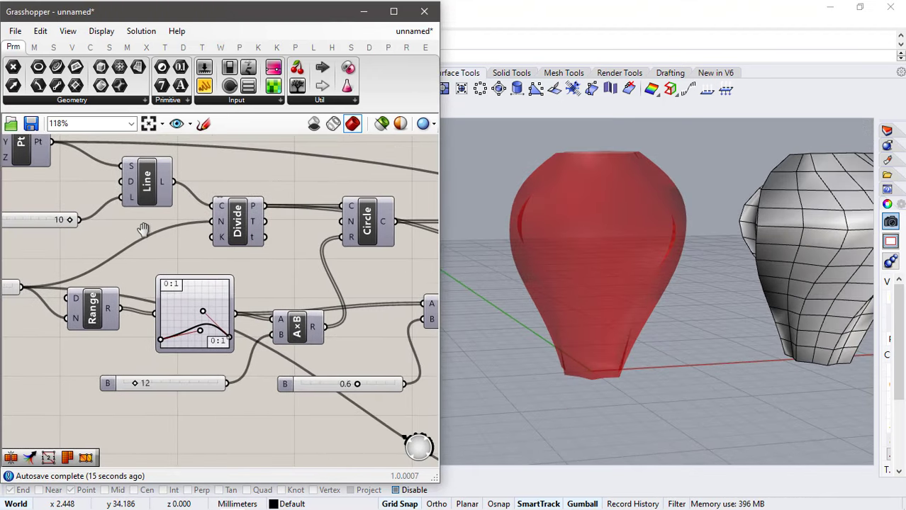
pyautogui.scroll(1, 146, 379)
pyautogui.moveTo(134, 385); pyautogui.dragTo(132, 385)
# - Set the B slider of the multiplication that feeds the Seam component to 0.7
pyautogui.moveTo(358, 293); pyautogui.dragTo(276, 280, button='right')
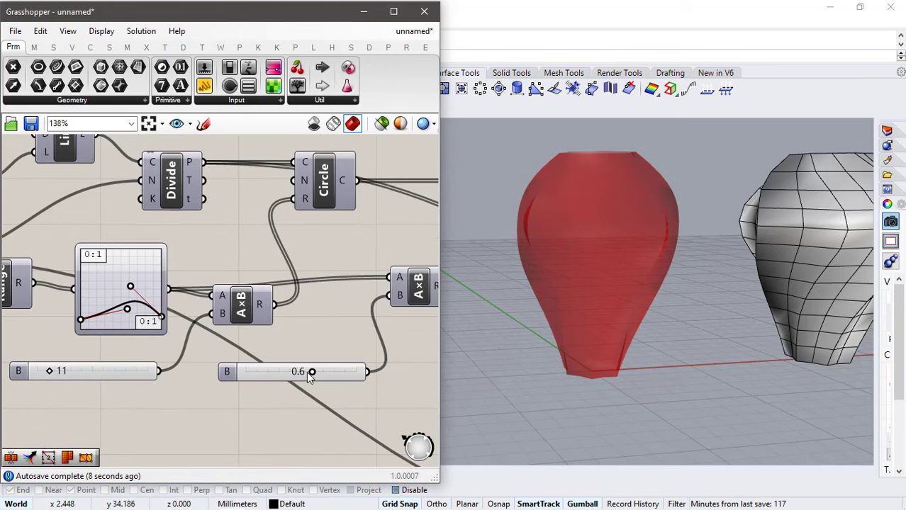
pyautogui.moveTo(314, 374); pyautogui.dragTo(339, 372)
pyautogui.scroll(-2, 241, 277)
pyautogui.moveTo(240, 275); pyautogui.dragTo(125, 267, button='right')
pyautogui.moveTo(605, 247); pyautogui.dragTo(594, 341, button='right')
pyautogui.moveTo(195, 344)
pyautogui.mouseDown()
pyautogui.moveTo(130, 338)
pyautogui.moveTo(187, 341)
pyautogui.mouseUp()
pyautogui.scroll(-2, 289, 298)
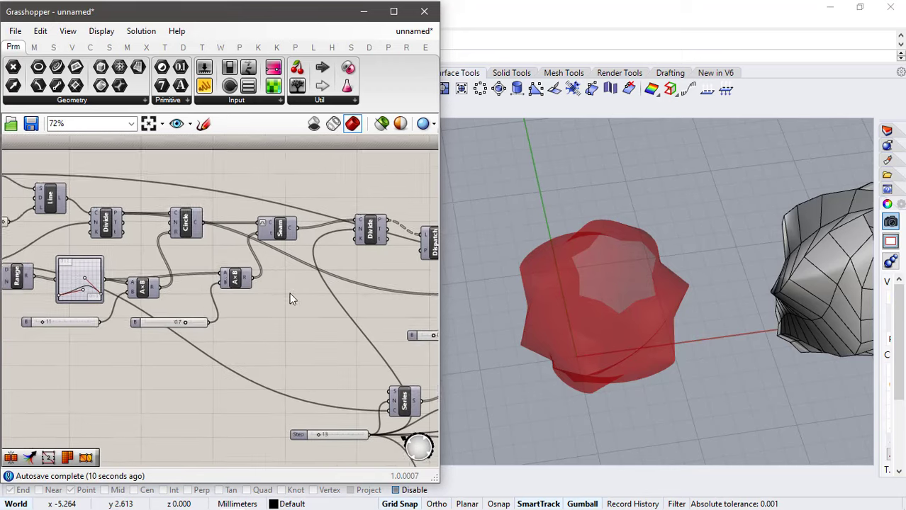
# - Set the Step slider that feeds the Series components to 24
pyautogui.scroll(5, 229, 386)
pyautogui.scroll(1, 206, 369)
pyautogui.moveTo(196, 391); pyautogui.dragTo(238, 395)
pyautogui.moveTo(624, 273); pyautogui.dragTo(607, 245, button='right')
pyautogui.moveTo(237, 389); pyautogui.dragTo(208, 389)
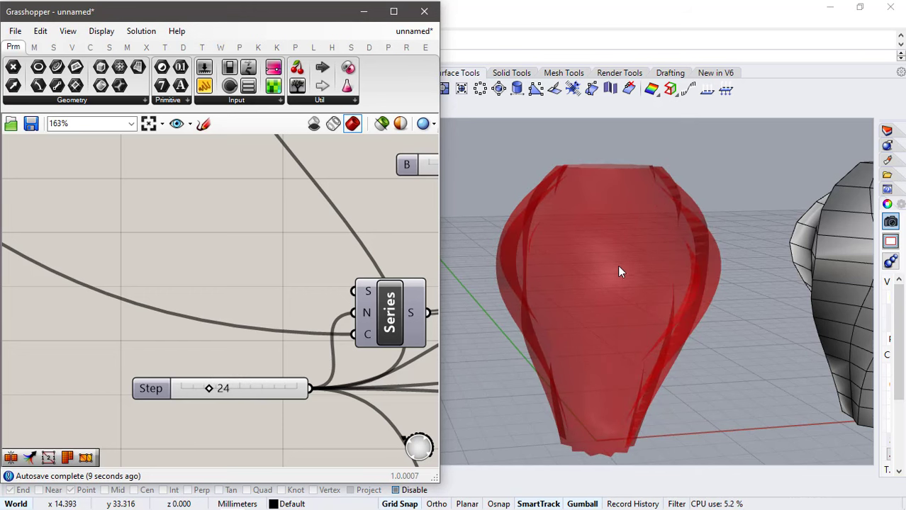
# - Bake the output of the Construct Mesh component into Rhino
pyautogui.moveTo(616, 268)
pyautogui.mouseDown(button='right')
pyautogui.moveTo(617, 350)
pyautogui.moveTo(631, 273)
pyautogui.mouseUp(button='right')
pyautogui.scroll(-5, 315, 239)
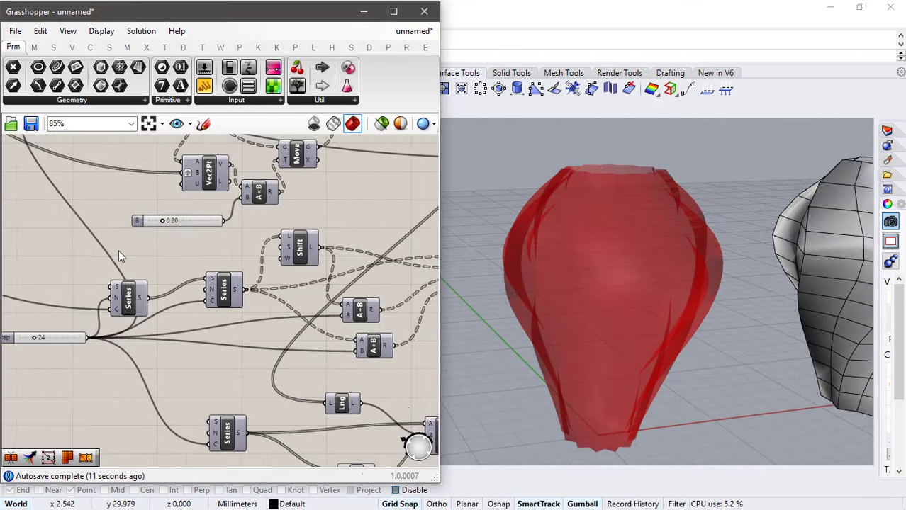
pyautogui.scroll(3, 152, 218)
pyautogui.scroll(2, 248, 248)
pyautogui.rightClick(240, 221)
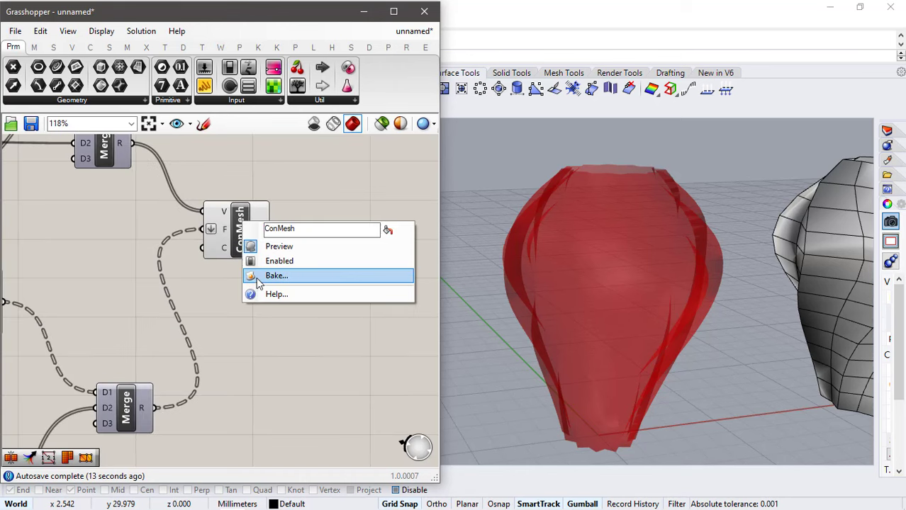
pyautogui.click(254, 277)
pyautogui.click(268, 403)
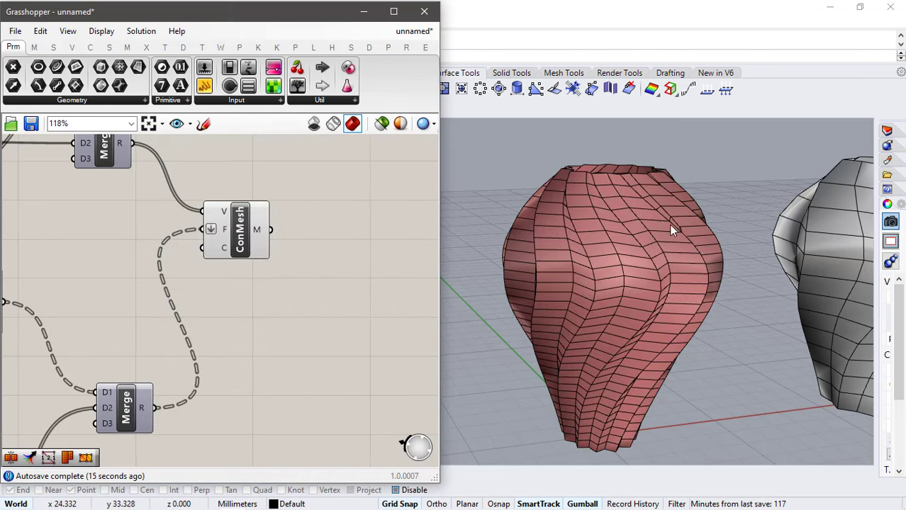
# - Move the newly baked mesh out of the preview along the red axis, to the side opposite the older baked mesh
pyautogui.scroll(-4, 669, 224)
pyautogui.moveTo(632, 217)
pyautogui.mouseDown(button='right')
pyautogui.moveTo(626, 172)
pyautogui.moveTo(623, 210)
pyautogui.mouseUp(button='right')
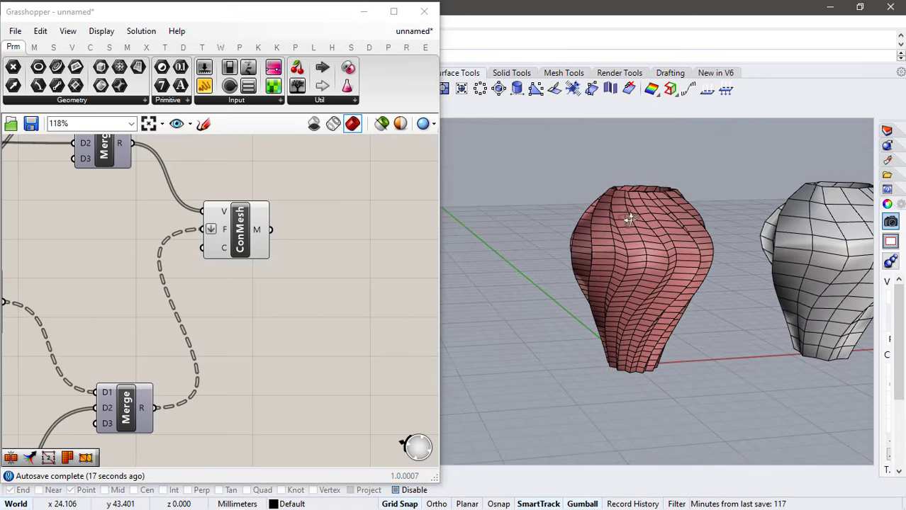
pyautogui.click(654, 231)
pyautogui.moveTo(677, 280); pyautogui.dragTo(561, 344)
pyautogui.click(667, 263)
pyautogui.scroll(-2, 664, 258)
pyautogui.moveTo(621, 269); pyautogui.dragTo(562, 245, button='right')
pyautogui.scroll(4, 669, 248)
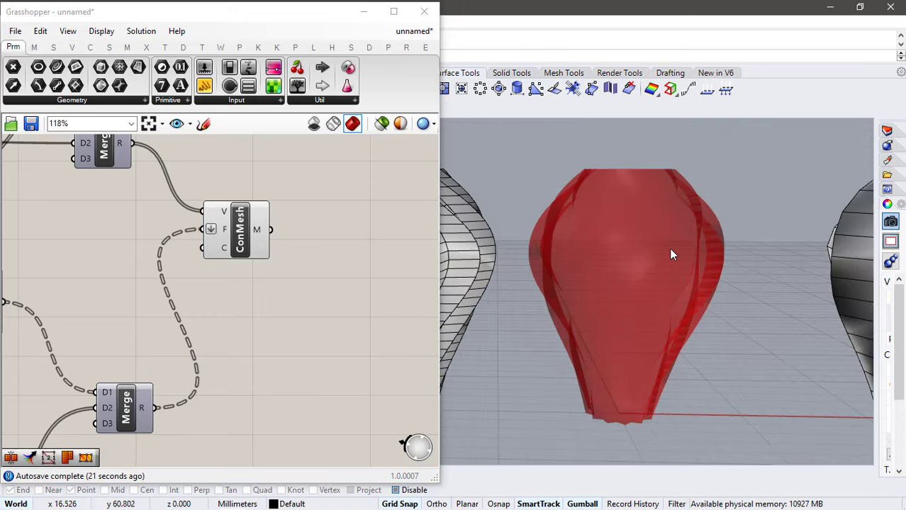
# - Delete the older baked mesh standing on the positive side of the red axis
pyautogui.moveTo(669, 247); pyautogui.dragTo(671, 253, button='right')
pyautogui.scroll(-4, 671, 253)
pyautogui.moveTo(610, 223); pyautogui.dragTo(633, 226, button='right')
pyautogui.click(794, 248)
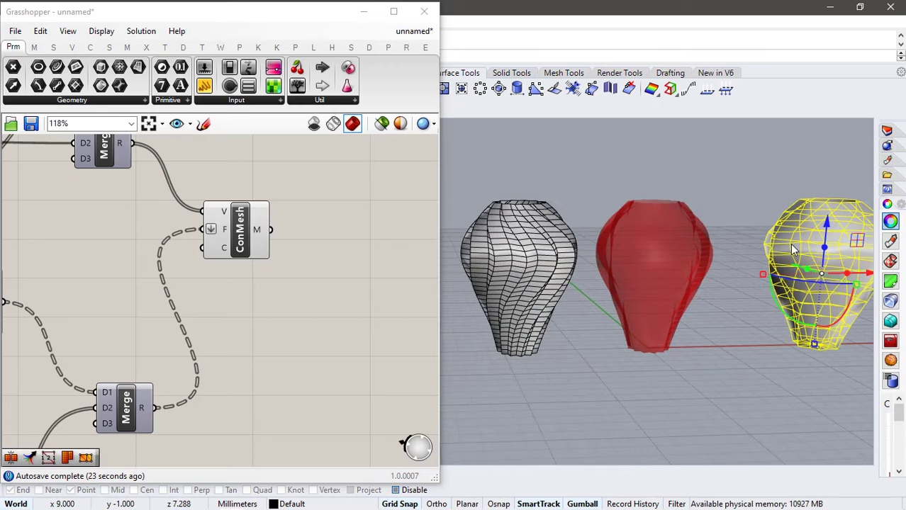
pyautogui.click(718, 219)
# - Move the remaining baked mesh farther from the preview mesh in the negative direction of the red axis
pyautogui.scroll(5, 643, 258)
pyautogui.moveTo(644, 259); pyautogui.dragTo(705, 277, button='right')
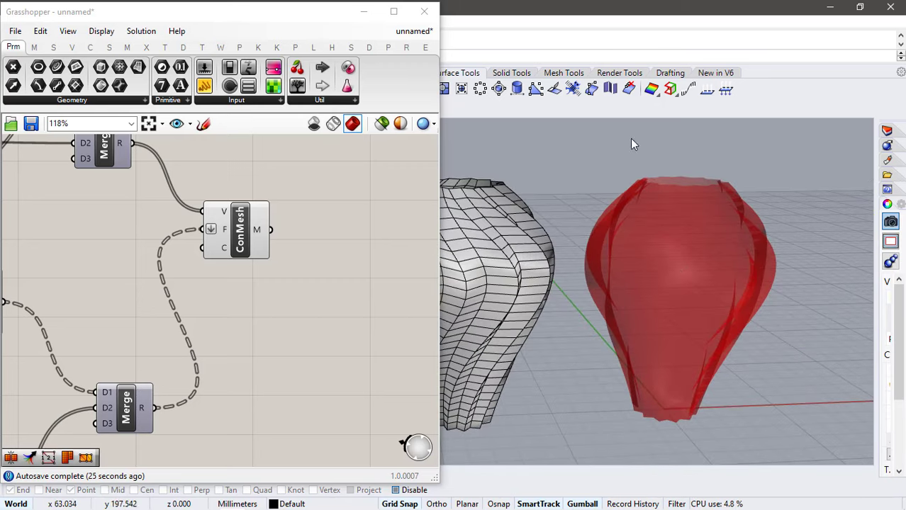
pyautogui.moveTo(634, 144); pyautogui.dragTo(700, 263, button='right')
pyautogui.click(554, 303)
pyautogui.moveTo(704, 250); pyautogui.dragTo(642, 287, button='right')
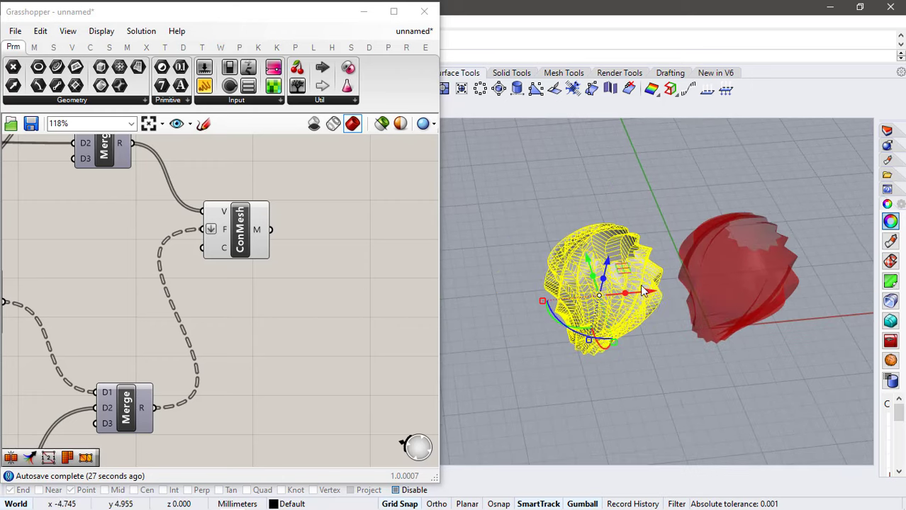
pyautogui.moveTo(646, 292); pyautogui.dragTo(603, 297)
pyautogui.click(643, 291)
# - Examine the preview mesh from above and from the side
pyautogui.keyDown('shift'); pyautogui.moveTo(818, 253); pyautogui.dragTo(731, 252, button='right'); pyautogui.keyUp('shift')
pyautogui.scroll(2, 731, 252)
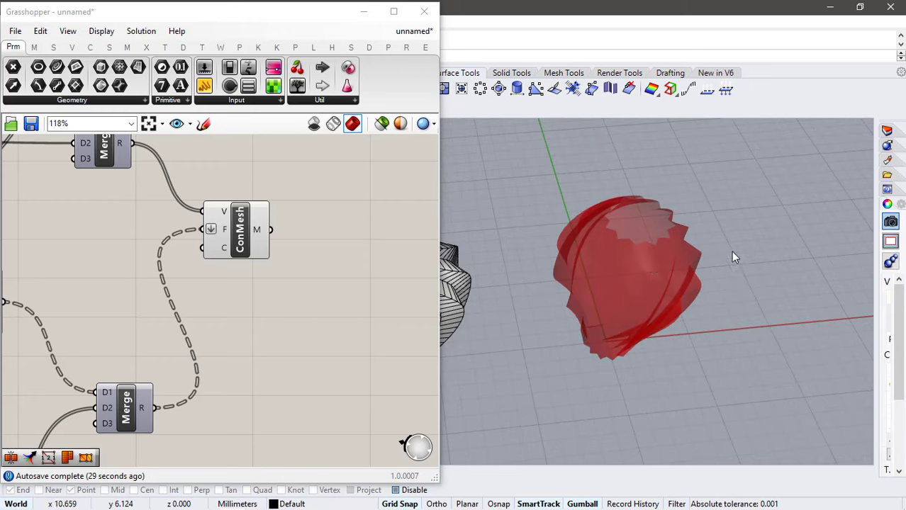
pyautogui.scroll(5, 630, 287)
pyautogui.moveTo(631, 287); pyautogui.dragTo(639, 213, button='right')
pyautogui.scroll(-3, 618, 203)
pyautogui.scroll(3, 624, 202)
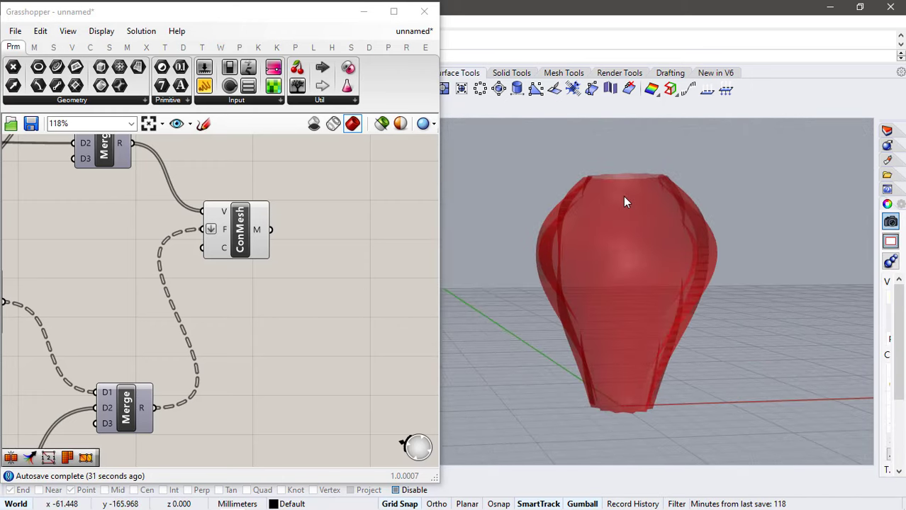
pyautogui.scroll(-5, 290, 204)
# - Reshape the Graph Mapper's Bezier curve to peak early and end low, giving the vase a bulbous body and narrow neck
pyautogui.scroll(4, 90, 208)
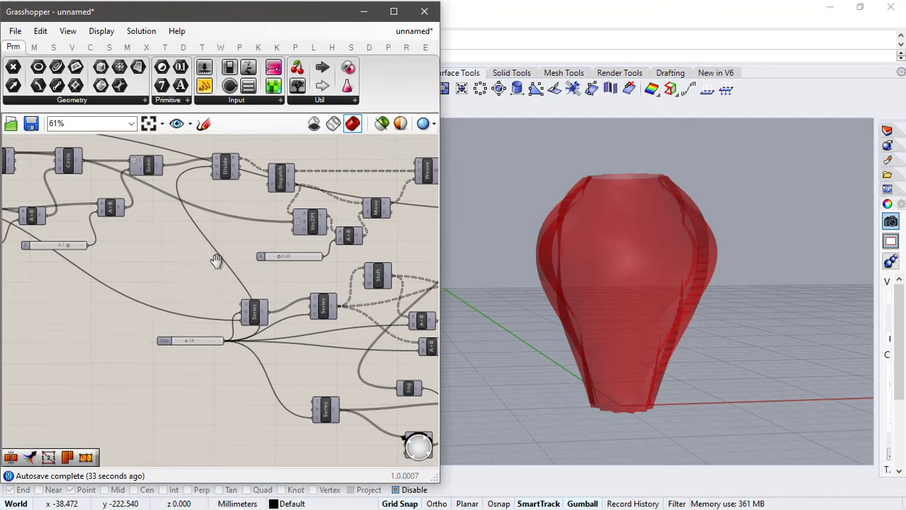
pyautogui.scroll(7, 115, 252)
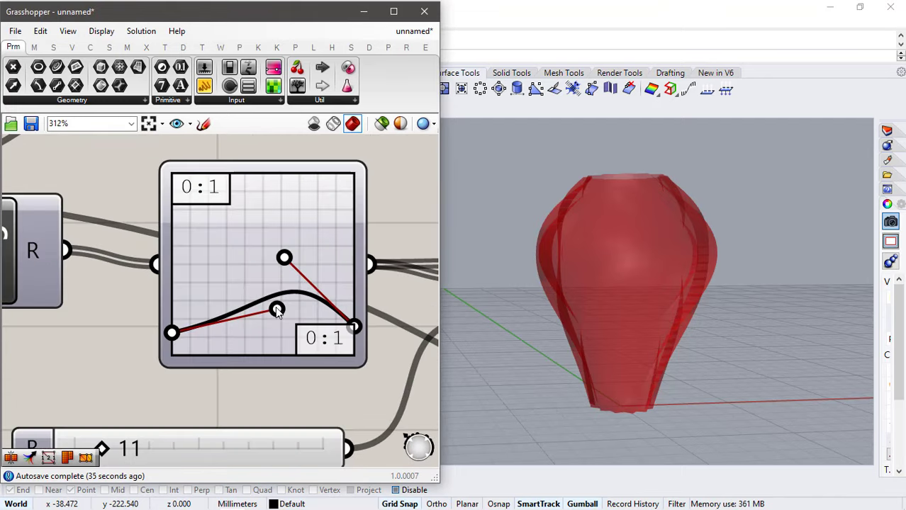
pyautogui.moveTo(277, 312); pyautogui.dragTo(234, 221)
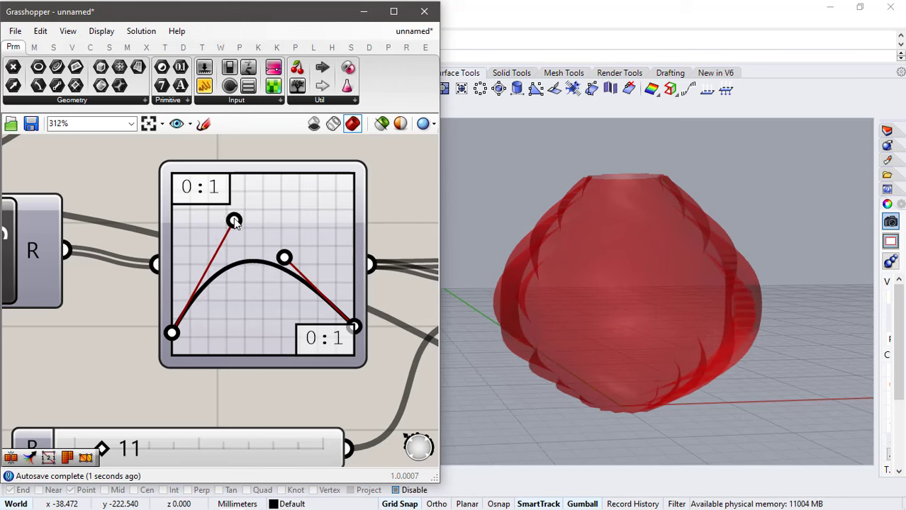
pyautogui.moveTo(285, 259); pyautogui.dragTo(229, 339)
pyautogui.moveTo(234, 225); pyautogui.dragTo(254, 237)
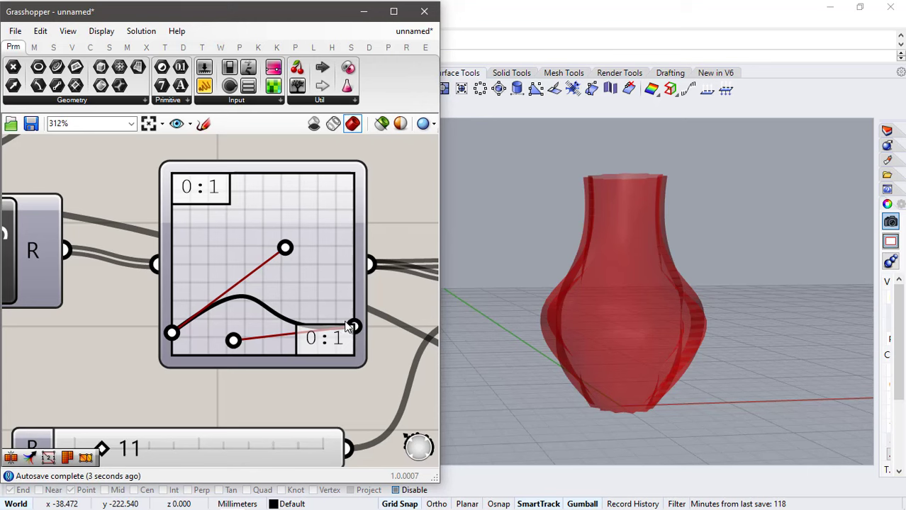
pyautogui.moveTo(352, 326); pyautogui.dragTo(356, 341)
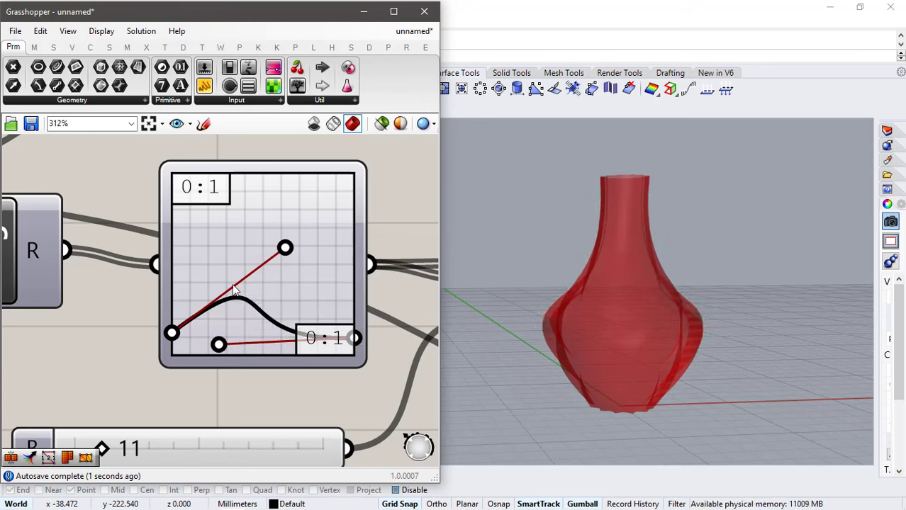
pyautogui.moveTo(284, 249)
pyautogui.mouseDown()
pyautogui.moveTo(289, 224)
pyautogui.moveTo(282, 238)
pyautogui.mouseUp()
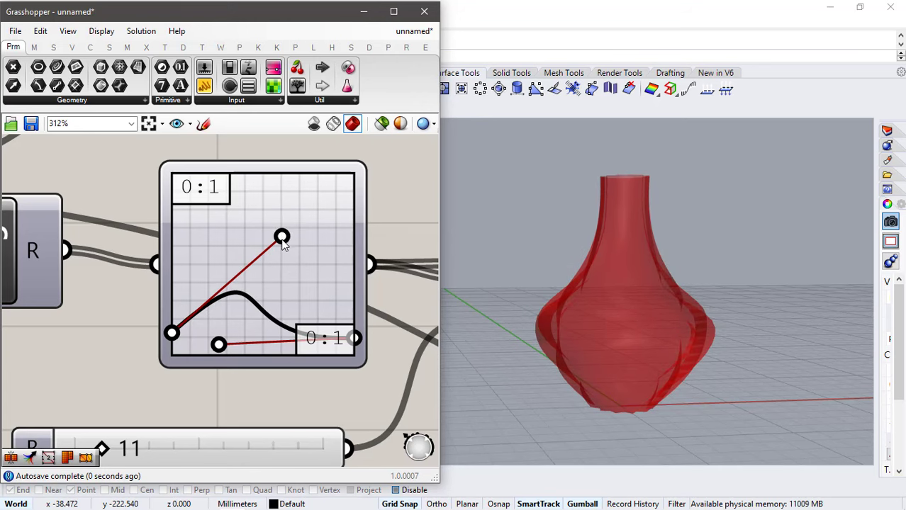
# - Set the B slider of the multiplication that feeds the Seam component to 0.5
pyautogui.moveTo(683, 196); pyautogui.dragTo(574, 245, button='right')
pyautogui.scroll(-5, 277, 244)
pyautogui.moveTo(418, 332); pyautogui.dragTo(89, 239, button='right')
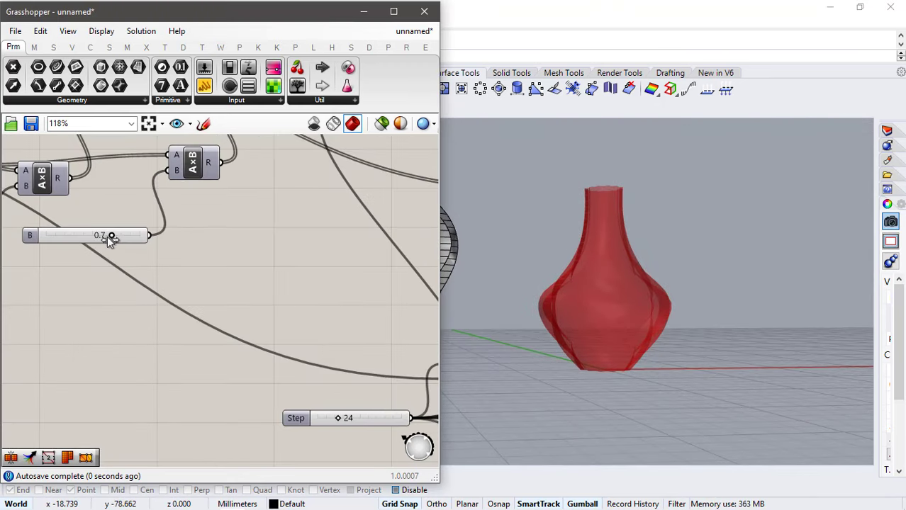
pyautogui.moveTo(107, 236); pyautogui.dragTo(93, 236)
pyautogui.scroll(-1, 94, 239)
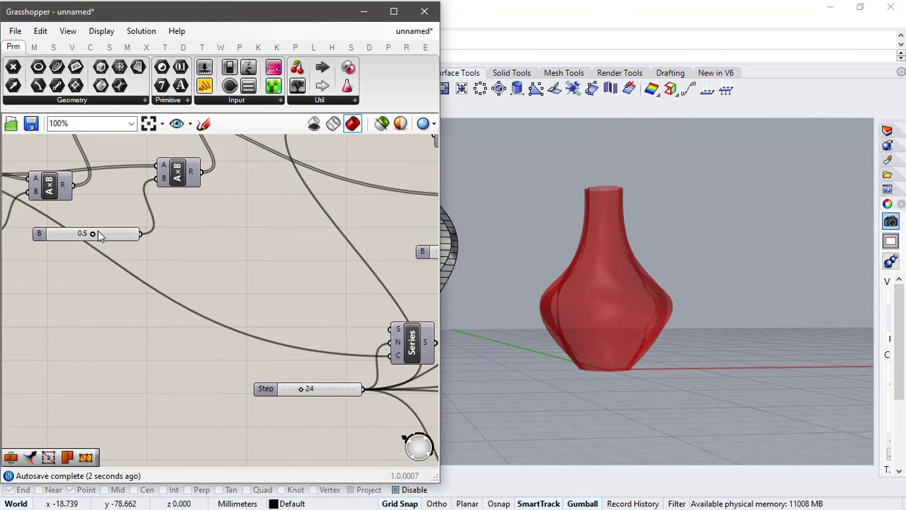
# - Bake the narrow-necked vase from the Construct Mesh component into Rhino
pyautogui.scroll(-4, 99, 231)
pyautogui.moveTo(191, 236); pyautogui.dragTo(73, 232, button='right')
pyautogui.scroll(-4, 73, 232)
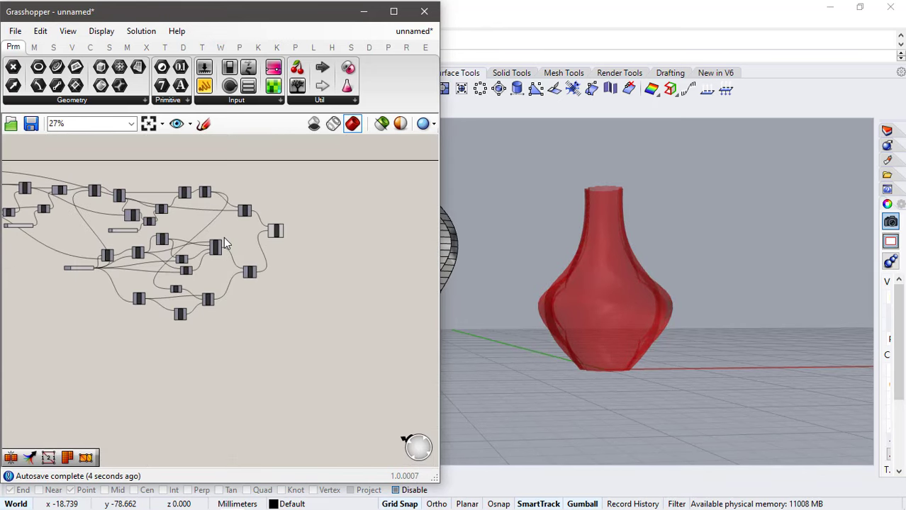
pyautogui.rightClick(223, 237)
pyautogui.scroll(4, 286, 229)
pyautogui.scroll(3, 268, 223)
pyautogui.click(268, 224)
pyautogui.rightClick(261, 227)
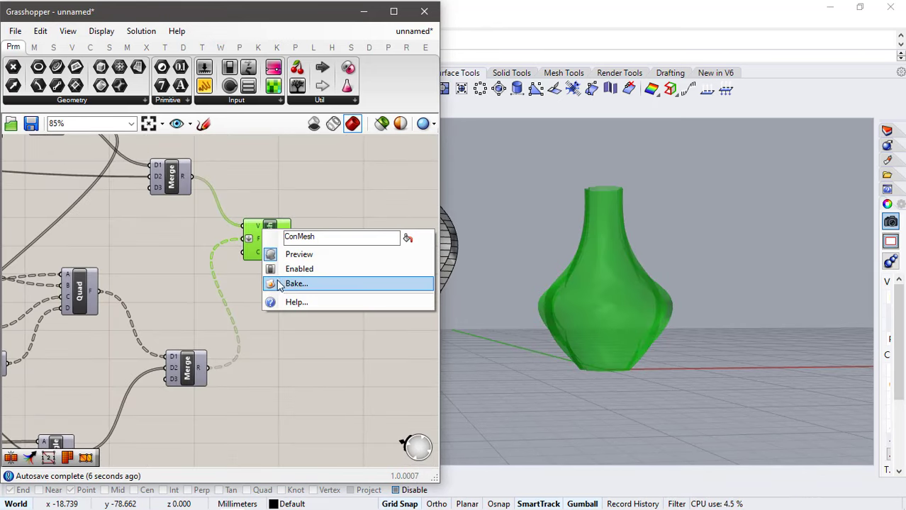
pyautogui.click(280, 284)
pyautogui.click(288, 415)
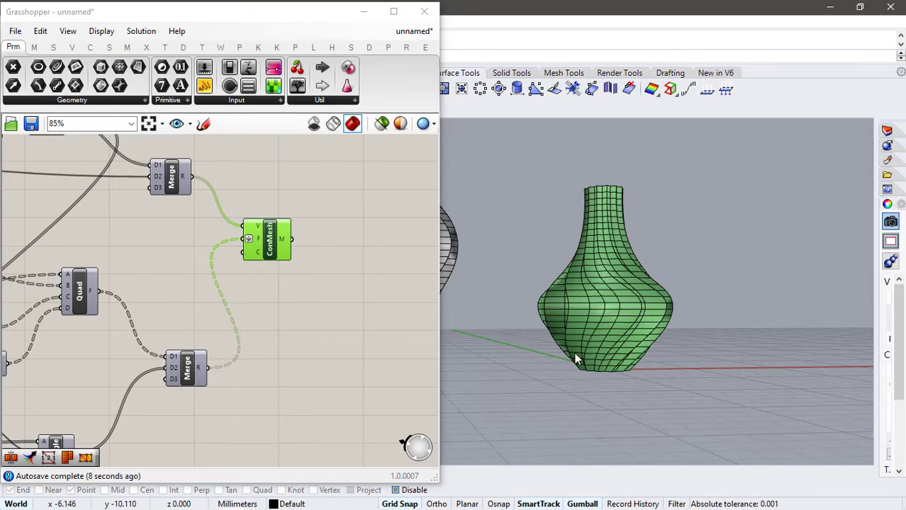
# - Move the baked narrow-necked vase along the red axis to the free side of the preview mesh
pyautogui.moveTo(604, 225); pyautogui.dragTo(607, 258, button='right')
pyautogui.click(607, 260)
pyautogui.scroll(-2, 547, 263)
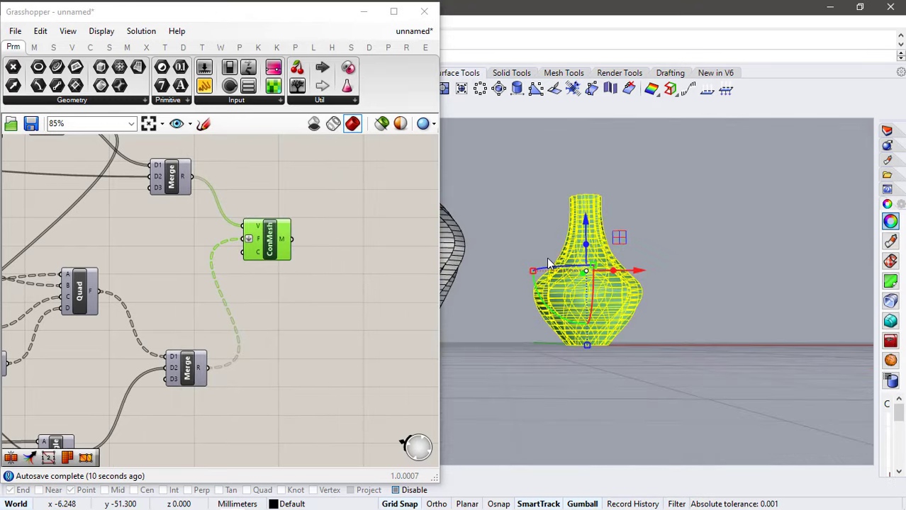
pyautogui.moveTo(631, 276); pyautogui.dragTo(762, 273)
pyautogui.click(750, 359)
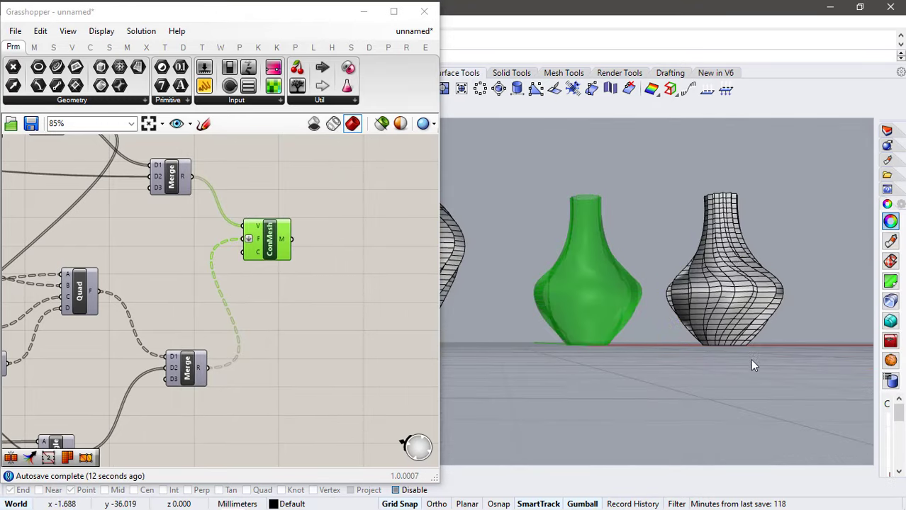
# - Examine the baked vases and the preview mesh up close and from different angles
pyautogui.moveTo(750, 359); pyautogui.dragTo(676, 356, button='right')
pyautogui.scroll(4, 745, 294)
pyautogui.scroll(4, 759, 368)
pyautogui.scroll(-4, 607, 287)
pyautogui.moveTo(603, 285); pyautogui.dragTo(728, 279, button='right')
pyautogui.scroll(-6, 802, 297)
pyautogui.moveTo(780, 298); pyautogui.dragTo(673, 270, button='right')
pyautogui.scroll(2, 565, 265)
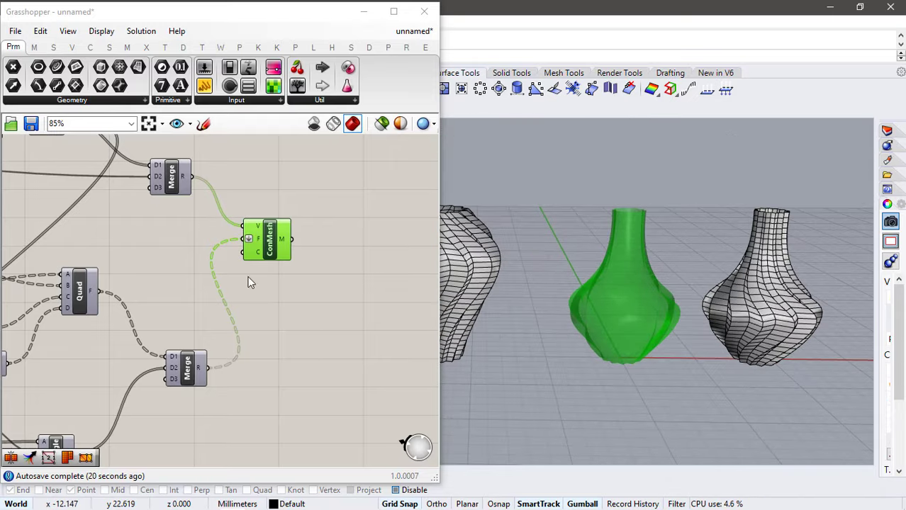
# - Reshape the Graph Mapper's Bezier curve to start low and peak near its end, giving a slim base and wide upper body
pyautogui.scroll(-2, 248, 237)
pyautogui.scroll(-3, 263, 242)
pyautogui.moveTo(173, 232); pyautogui.dragTo(283, 231, button='right')
pyautogui.moveTo(97, 197); pyautogui.dragTo(216, 224, button='right')
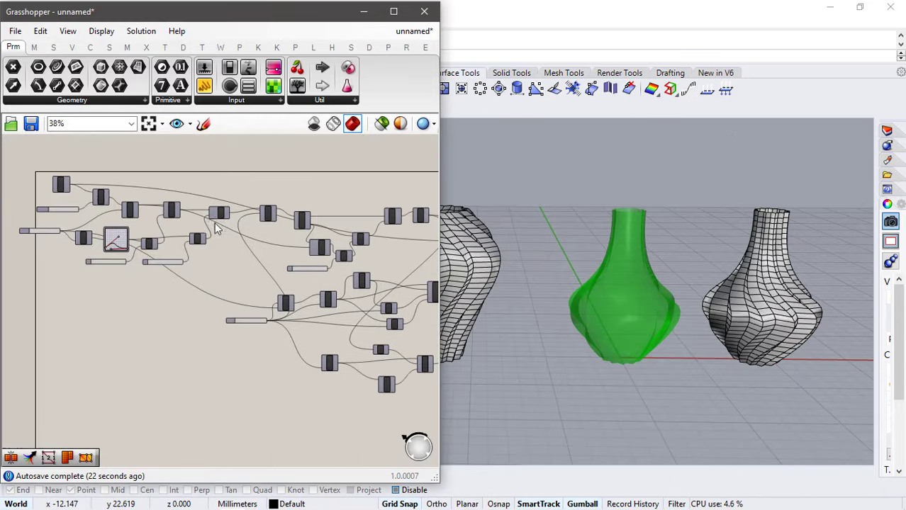
pyautogui.scroll(3, 93, 224)
pyautogui.scroll(5, 139, 236)
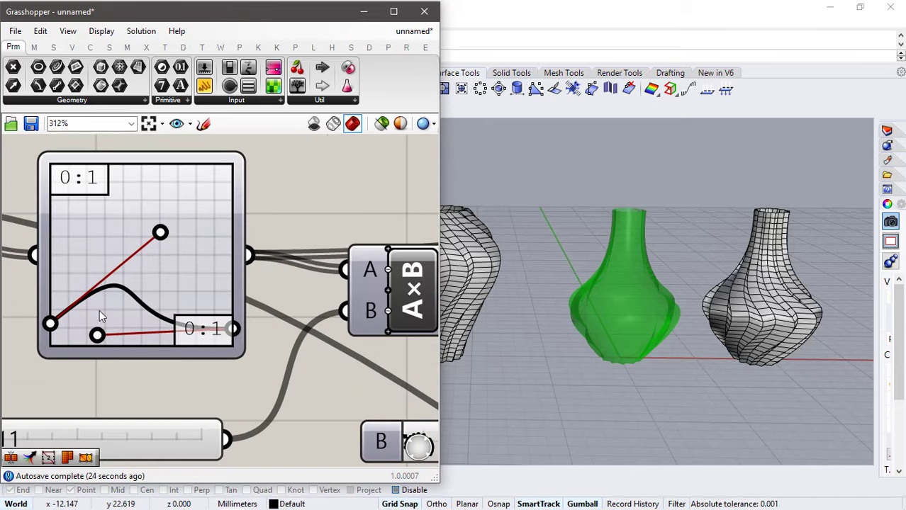
pyautogui.moveTo(97, 335); pyautogui.dragTo(179, 205)
pyautogui.moveTo(162, 236); pyautogui.dragTo(170, 335)
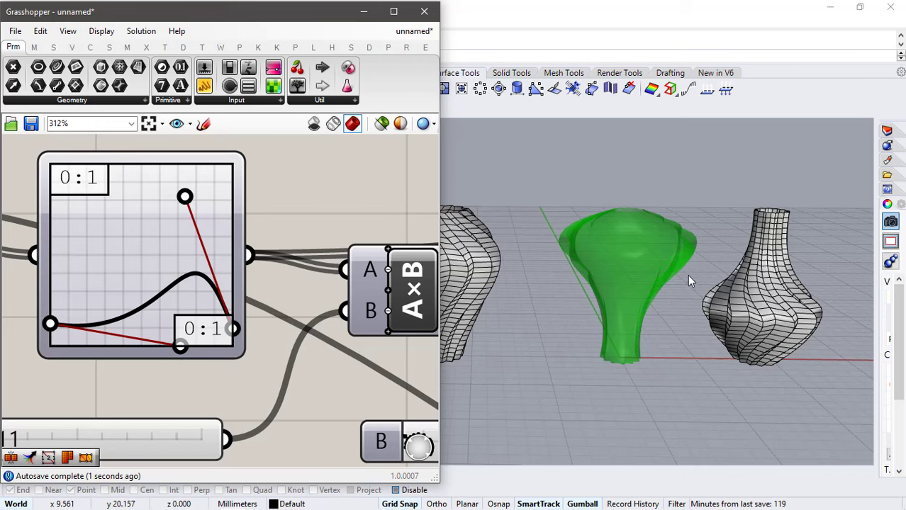
# - Refine the Graph Mapper curve by lowering its upper handle and pulling both handles slightly toward the curve's start
pyautogui.scroll(4, 687, 281)
pyautogui.scroll(-2, 639, 274)
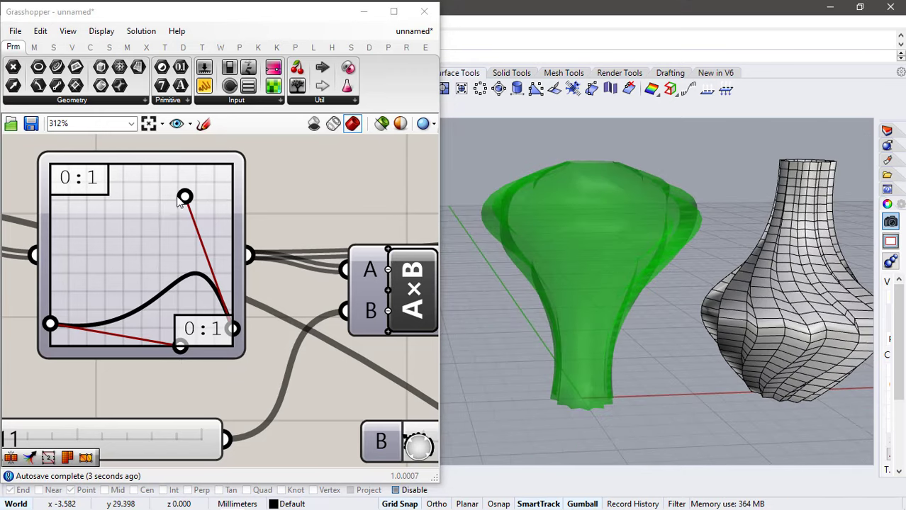
pyautogui.moveTo(180, 200); pyautogui.dragTo(164, 241)
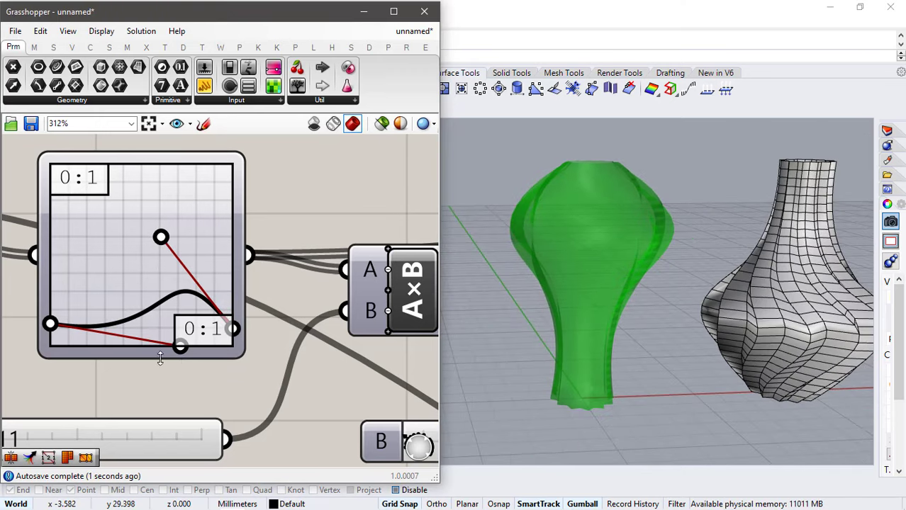
pyautogui.moveTo(179, 348); pyautogui.dragTo(162, 341)
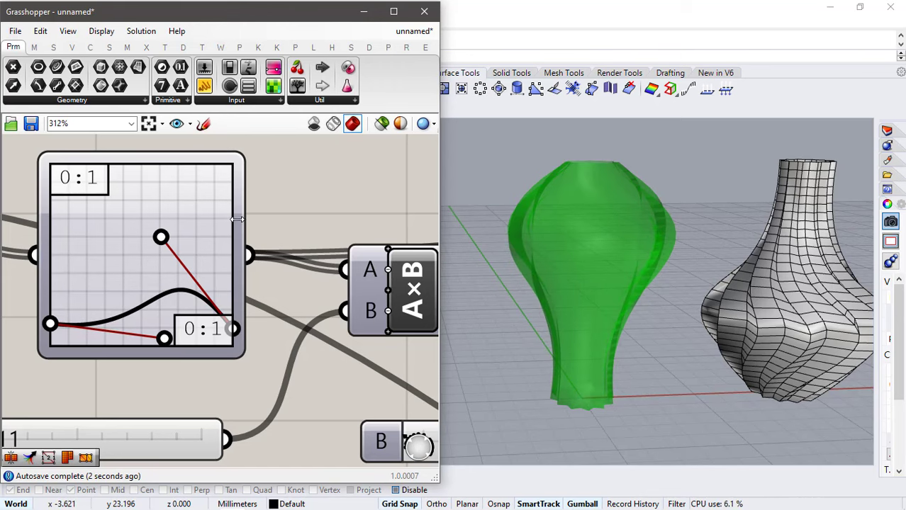
# - Set the B slider of the multiplication that feeds the Seam component to 1.0
pyautogui.scroll(-6, 237, 219)
pyautogui.moveTo(312, 218); pyautogui.dragTo(173, 218, button='right')
pyautogui.scroll(1, 214, 277)
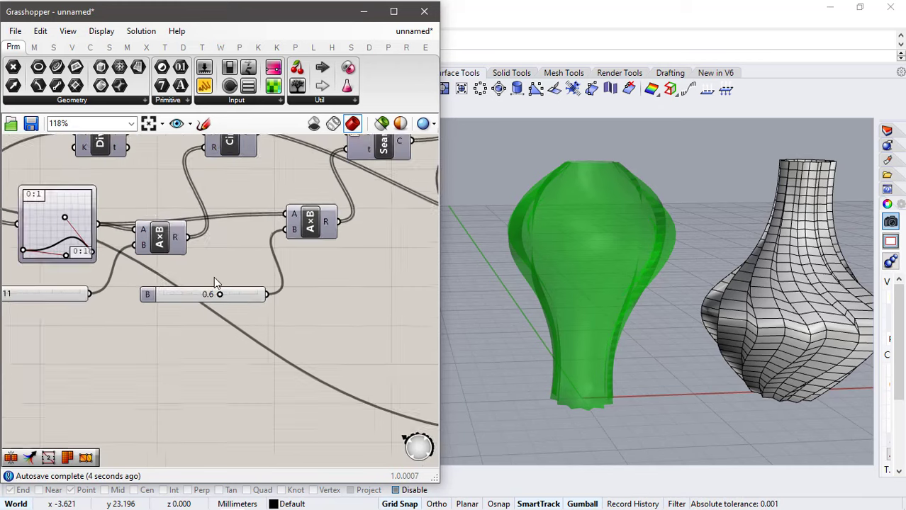
pyautogui.scroll(2, 217, 282)
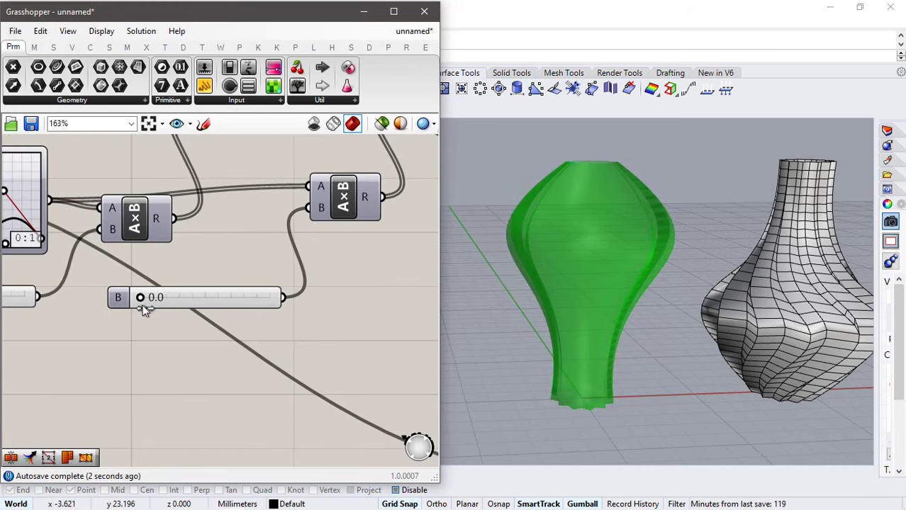
pyautogui.scroll(-5, 170, 268)
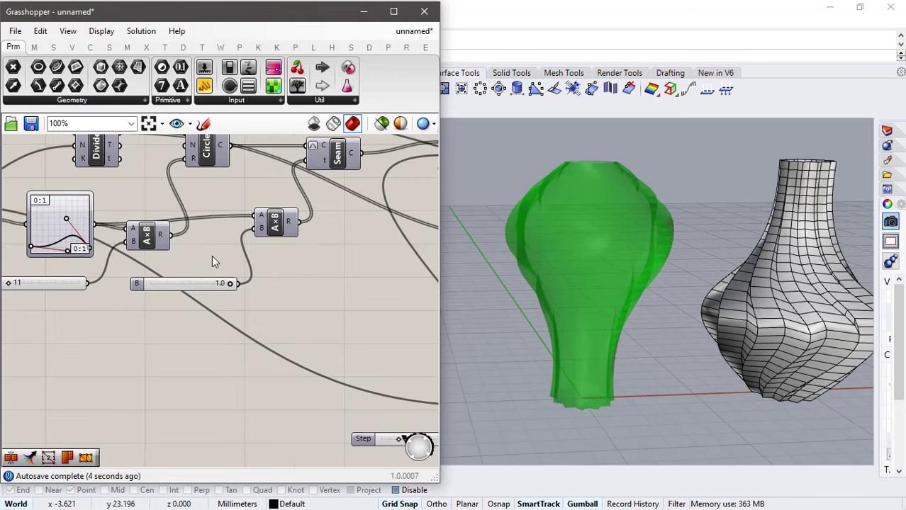
# - Bake the Construct Mesh component's slim-based vase into the Rhino model with the offered attributes
pyautogui.moveTo(294, 255); pyautogui.dragTo(152, 246, button='right')
pyautogui.moveTo(278, 271); pyautogui.dragTo(180, 256, button='right')
pyautogui.scroll(-1, 180, 257)
pyautogui.moveTo(278, 268); pyautogui.dragTo(72, 248, button='right')
pyautogui.scroll(-2, 73, 248)
pyautogui.scroll(2, 289, 259)
pyautogui.rightClick(297, 258)
pyautogui.click(330, 311)
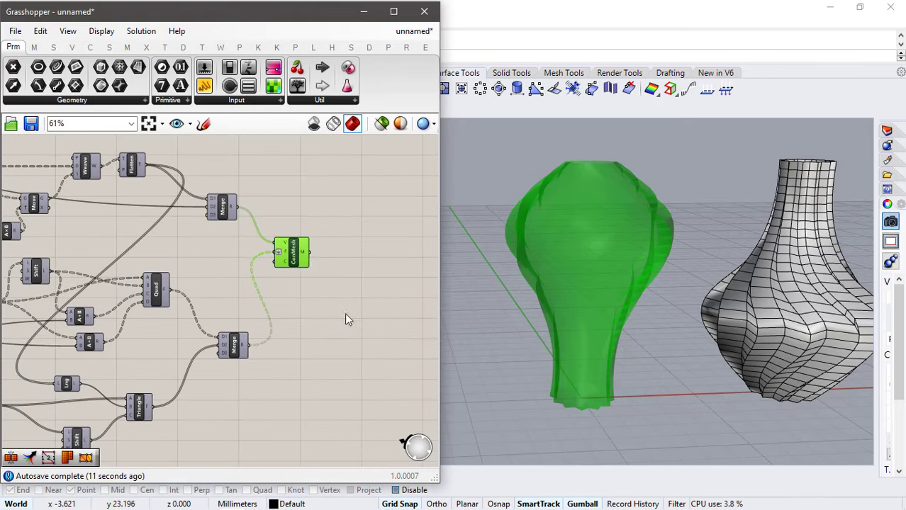
pyautogui.click(325, 437)
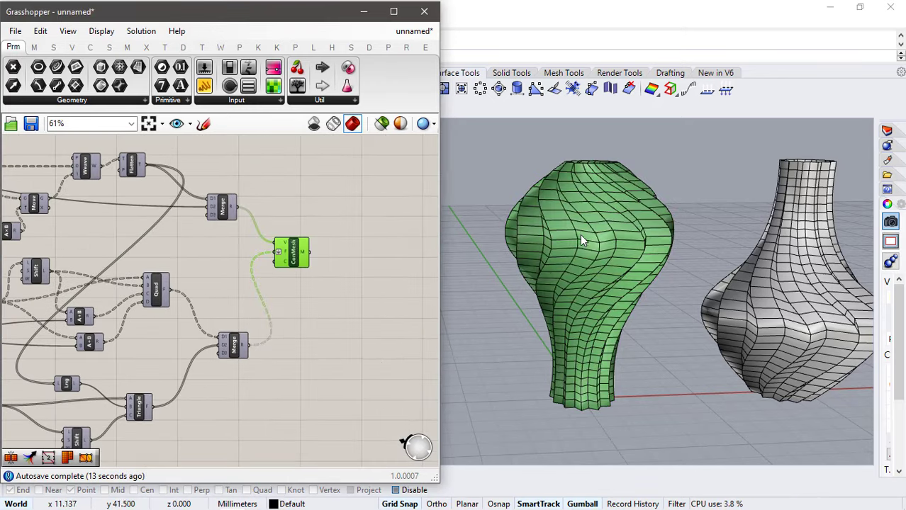
# - Move the newly baked vase along the X axis to the far side of the long-necked vase and deselect it
pyautogui.scroll(-5, 580, 241)
pyautogui.click(574, 245)
pyautogui.moveTo(599, 260); pyautogui.dragTo(752, 257)
pyautogui.press('Escape')
pyautogui.scroll(4, 530, 270)
pyautogui.scroll(3, 699, 237)
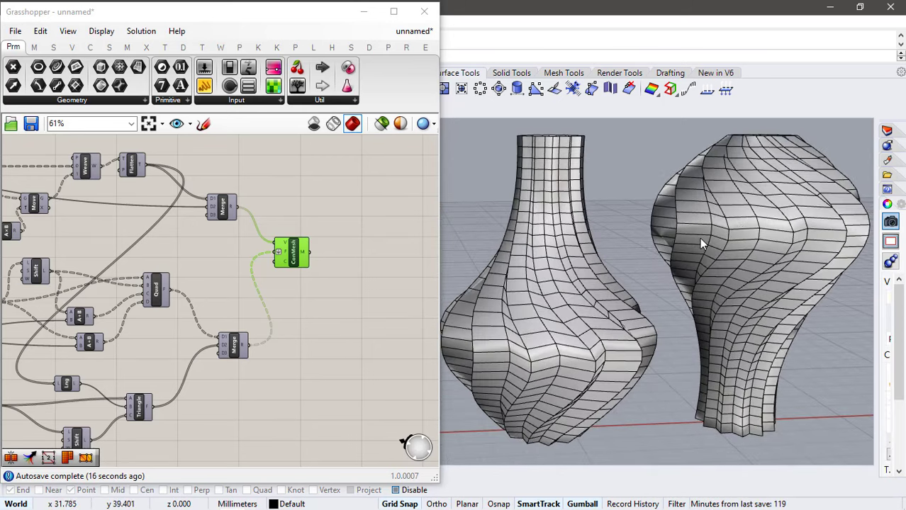
# - Set the B slider of the multiplication that feeds the Circle radius to 9
pyautogui.scroll(-5, 800, 220)
pyautogui.scroll(1, 479, 229)
pyautogui.scroll(3, 480, 230)
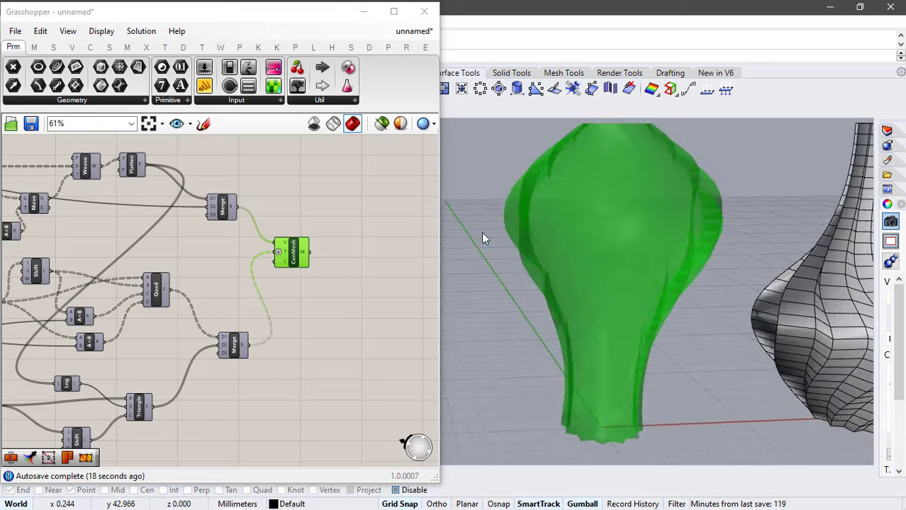
pyautogui.scroll(-1, 481, 232)
pyautogui.scroll(-2, 247, 227)
pyautogui.moveTo(63, 231); pyautogui.dragTo(197, 252, button='right')
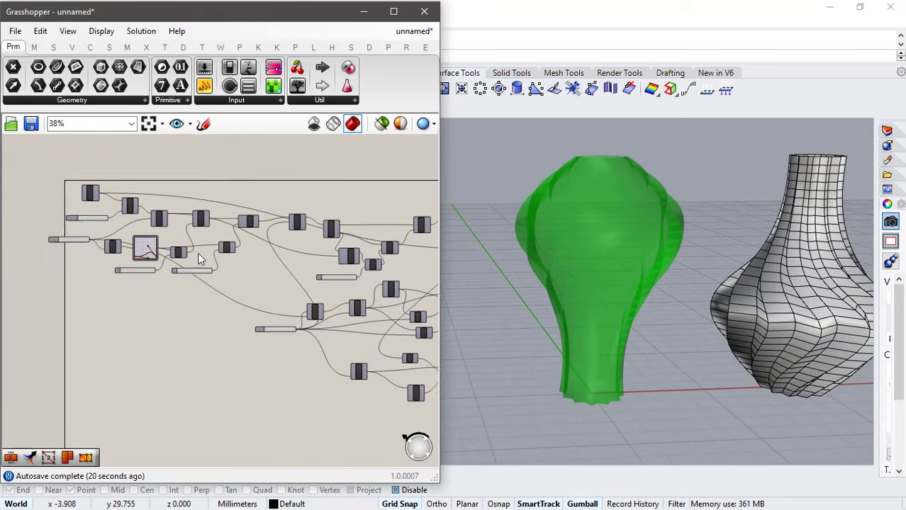
pyautogui.scroll(2, 133, 268)
pyautogui.scroll(2, 193, 249)
pyautogui.scroll(1, 157, 354)
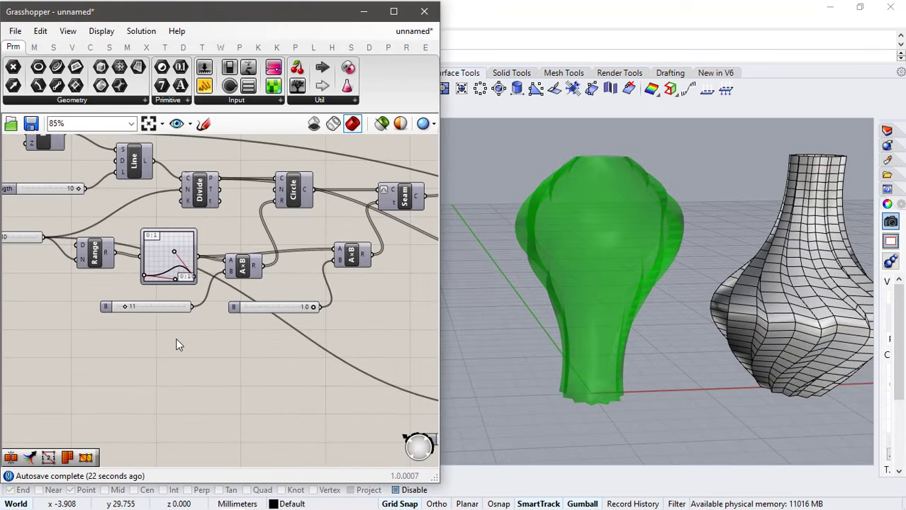
pyautogui.click(176, 339)
pyautogui.scroll(4, 145, 300)
pyautogui.moveTo(109, 312); pyautogui.dragTo(108, 312)
# - Set the B slider of the multiplication that feeds the Circle radius to 10
pyautogui.moveTo(285, 289); pyautogui.dragTo(134, 244, button='right')
pyautogui.scroll(-2, 192, 263)
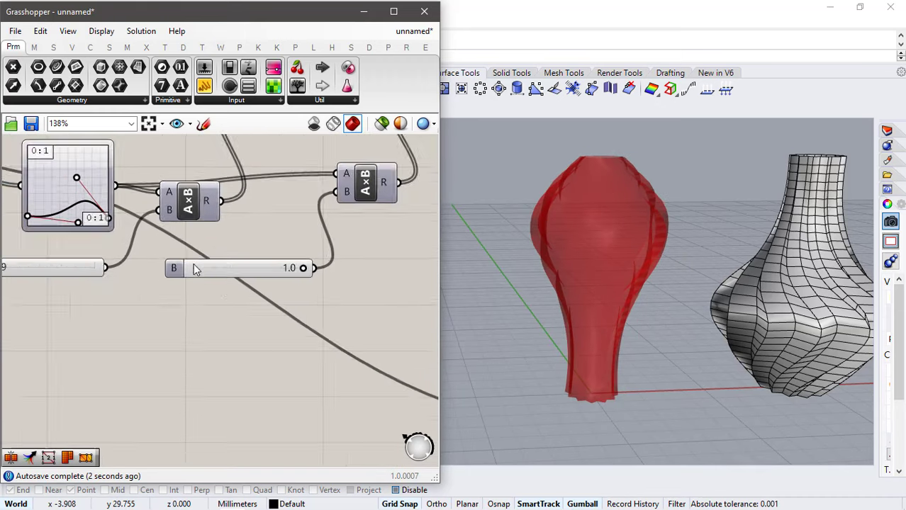
pyautogui.moveTo(66, 276); pyautogui.dragTo(91, 276, button='right')
pyautogui.scroll(1, 91, 276)
pyautogui.moveTo(39, 270); pyautogui.dragTo(40, 269)
# - Set the Step slider that feeds the Series components to 6 and check the preview mesh from above
pyautogui.scroll(-3, 194, 249)
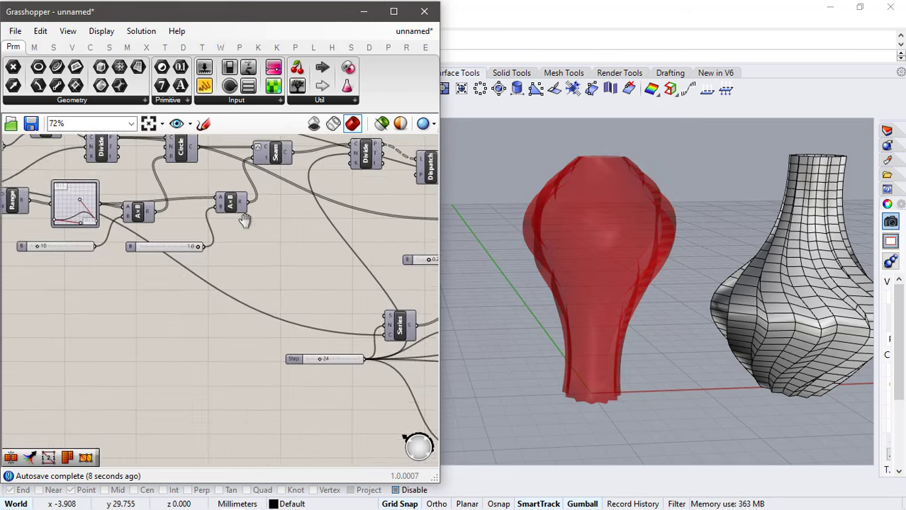
pyautogui.scroll(2, 253, 292)
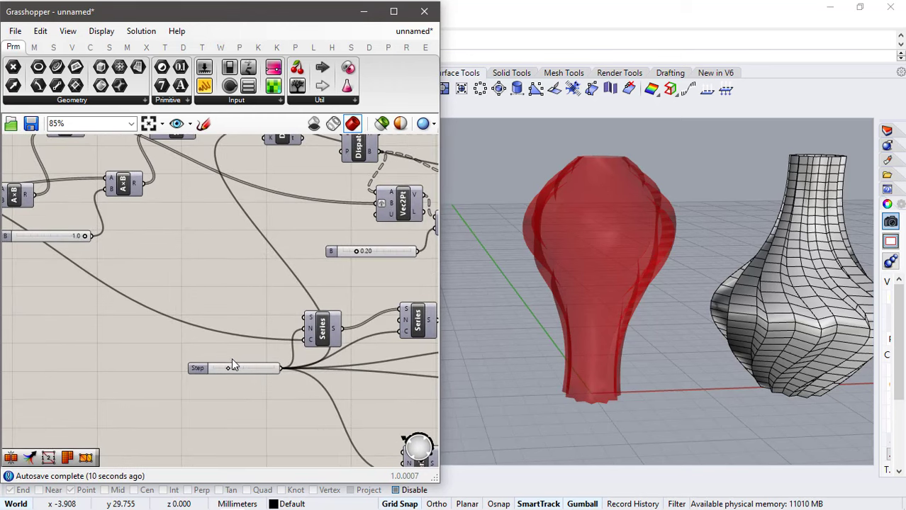
pyautogui.moveTo(229, 368); pyautogui.dragTo(219, 370)
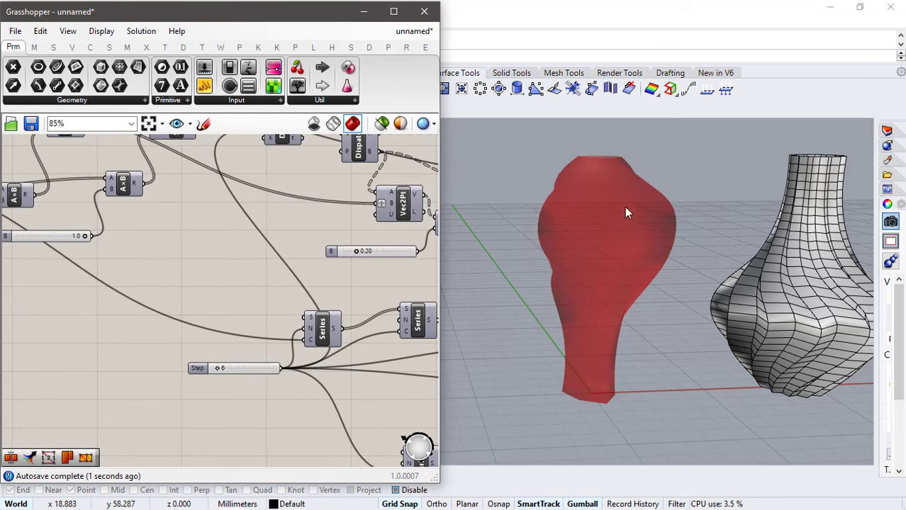
pyautogui.moveTo(625, 207); pyautogui.dragTo(520, 321, button='right')
pyautogui.scroll(5, 213, 379)
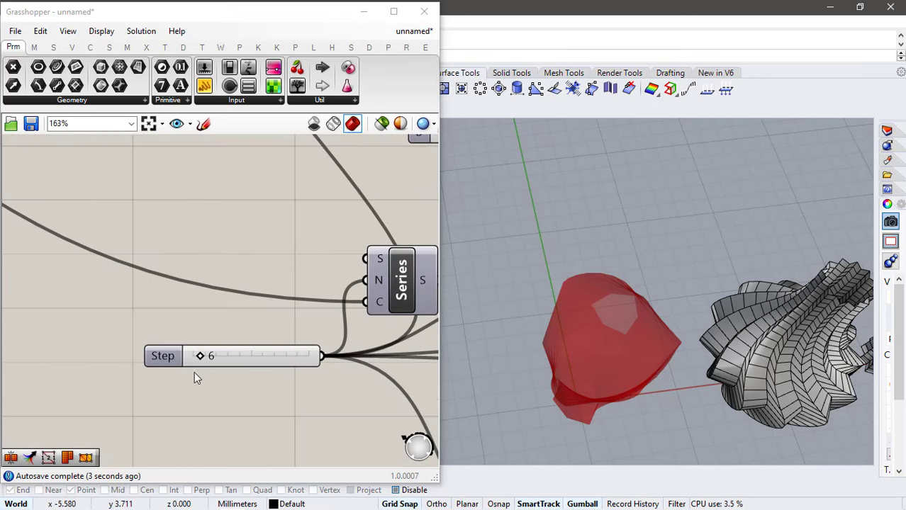
# - Set the Step slider to 4 and check the preview vase from the side
pyautogui.moveTo(206, 363); pyautogui.dragTo(198, 366)
pyautogui.moveTo(540, 343); pyautogui.dragTo(576, 261, button='right')
pyautogui.scroll(-2, 564, 253)
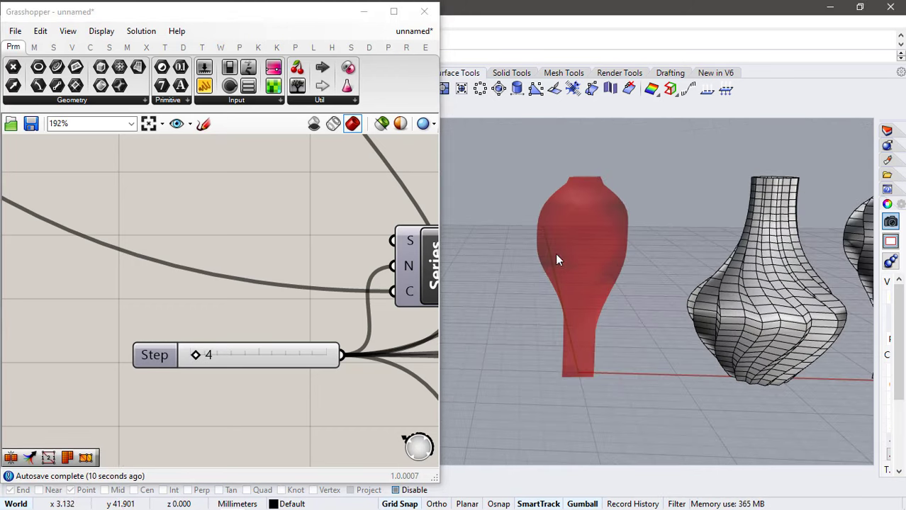
# - Reshape the Graph Mapper's Bezier curve into a symmetric arch by bringing both handles together above the middle
pyautogui.moveTo(245, 238); pyautogui.dragTo(320, 261, button='right')
pyautogui.scroll(-2, 320, 262)
pyautogui.moveTo(209, 238); pyautogui.dragTo(276, 303, button='right')
pyautogui.scroll(-1, 276, 303)
pyautogui.scroll(2, 103, 205)
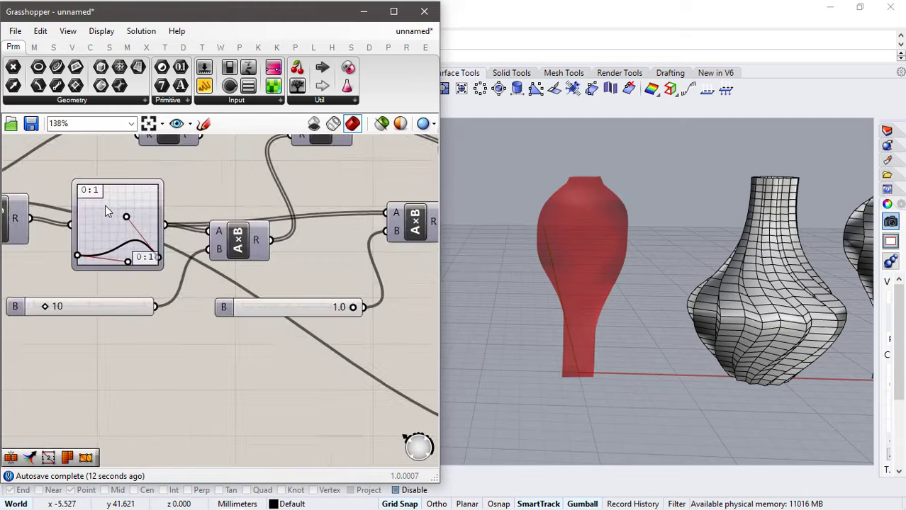
pyautogui.scroll(4, 105, 206)
pyautogui.moveTo(224, 373); pyautogui.dragTo(222, 277)
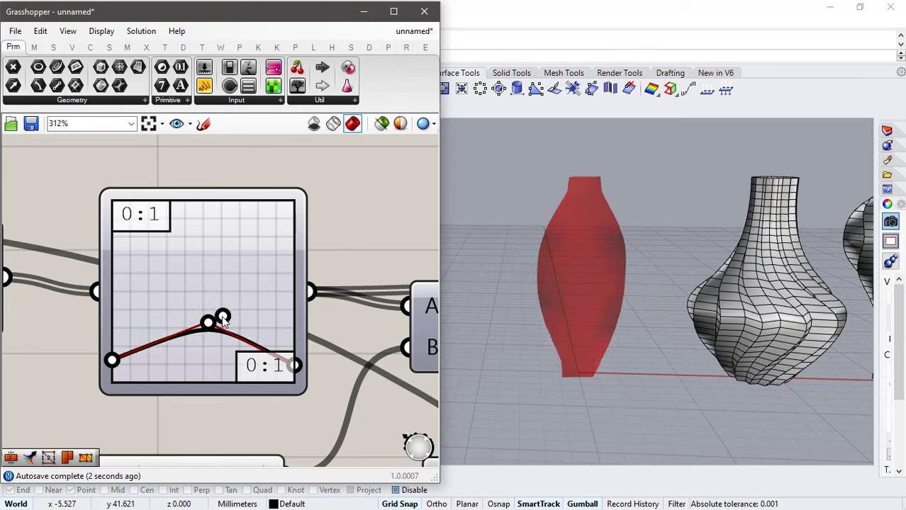
pyautogui.moveTo(567, 306); pyautogui.dragTo(660, 266, button='right')
pyautogui.scroll(-5, 661, 281)
pyautogui.scroll(3, 633, 269)
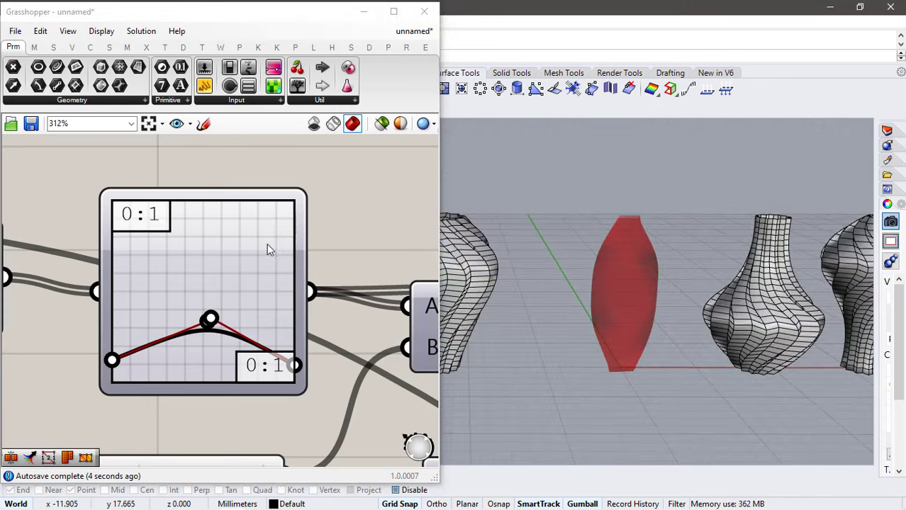
# - Bake the four-sided twisted vase from the Construct Mesh component onto the Default layer in Normal mode
pyautogui.scroll(-4, 268, 249)
pyautogui.moveTo(335, 238); pyautogui.dragTo(136, 244, button='right')
pyautogui.scroll(-3, 136, 244)
pyautogui.moveTo(282, 251); pyautogui.dragTo(86, 272, button='right')
pyautogui.moveTo(418, 276); pyautogui.dragTo(74, 257, button='right')
pyautogui.scroll(2, 312, 296)
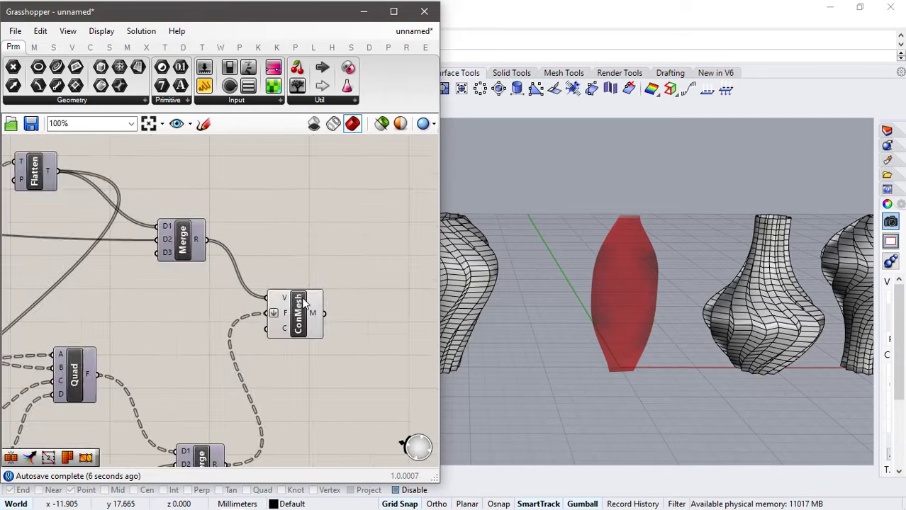
pyautogui.scroll(2, 304, 303)
pyautogui.rightClick(287, 315)
pyautogui.click(320, 372)
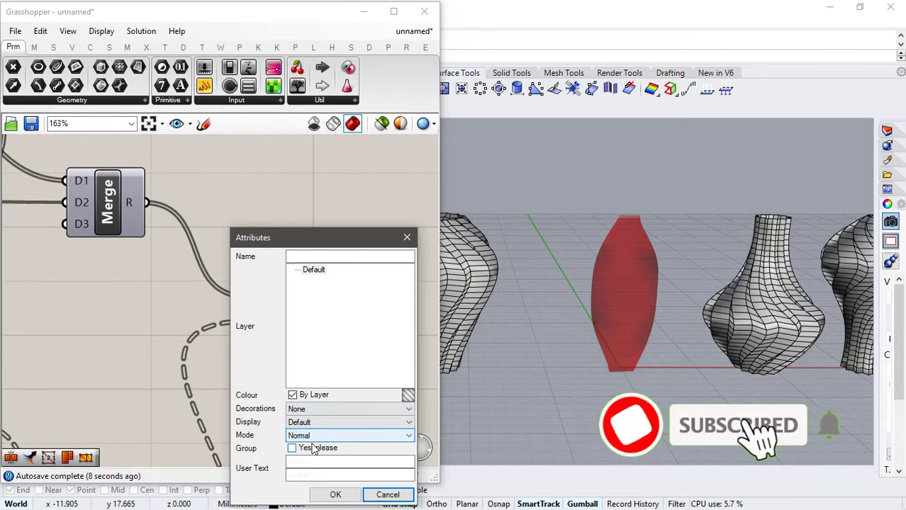
pyautogui.click(333, 494)
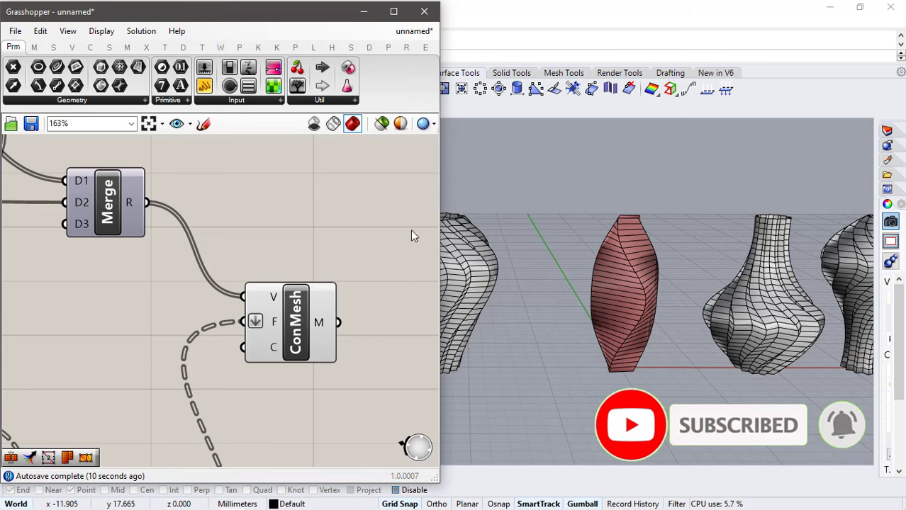
# - Close the Grasshopper window and move the wide-shouldered vase along the X axis closer to the twisted one
pyautogui.click(424, 11)
pyautogui.click(489, 268)
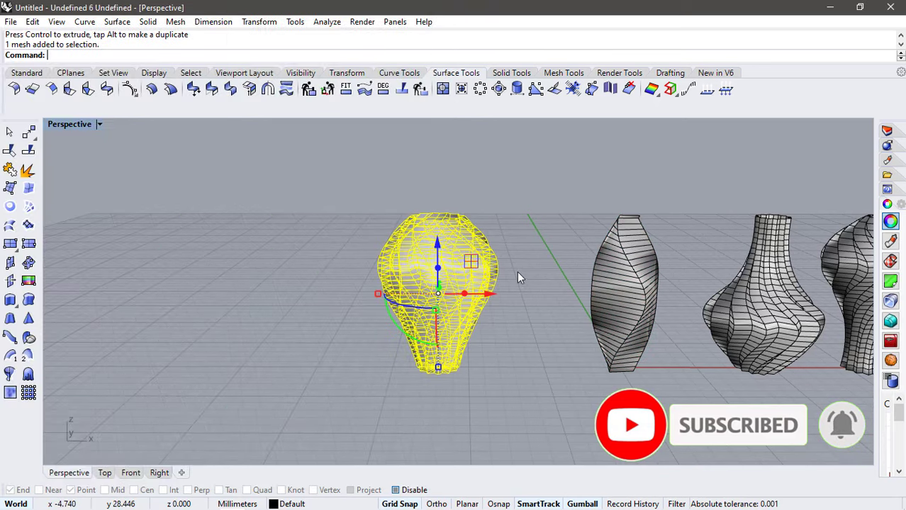
pyautogui.scroll(2, 520, 275)
pyautogui.moveTo(425, 314); pyautogui.dragTo(558, 326)
pyautogui.click(243, 242)
# - Frame all four baked vases in the Perspective view and set its display mode to Artistic
pyautogui.scroll(-5, 244, 237)
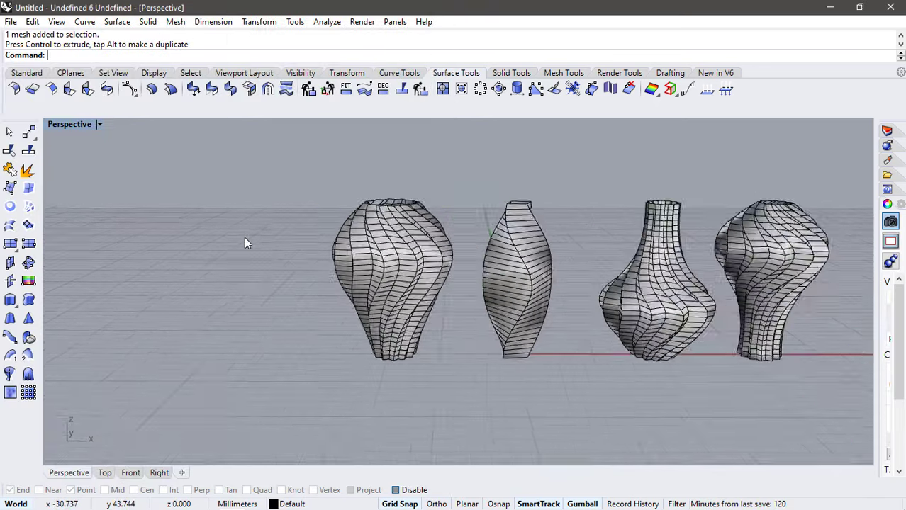
pyautogui.moveTo(244, 237); pyautogui.dragTo(361, 247, button='right')
pyautogui.scroll(4, 575, 254)
pyautogui.moveTo(576, 256); pyautogui.dragTo(307, 211, button='right')
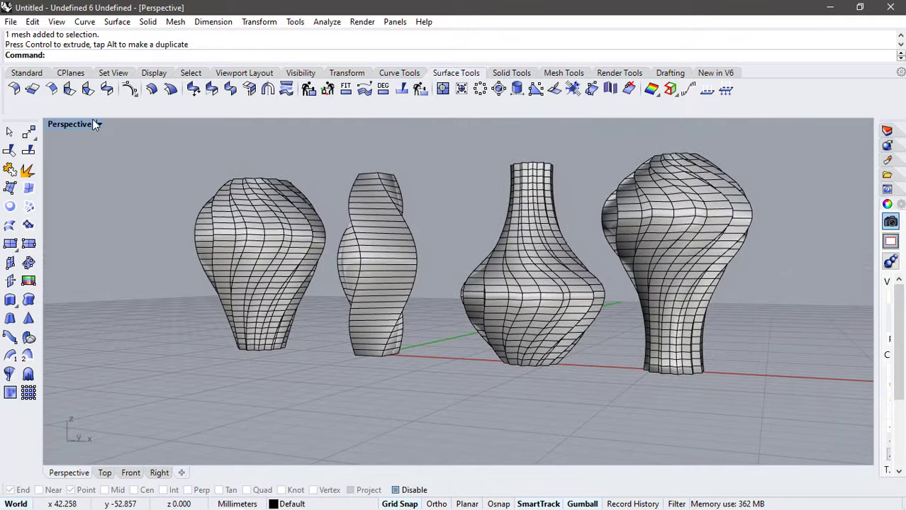
pyautogui.click(165, 181)
pyautogui.moveTo(468, 297)
pyautogui.mouseDown(button='right')
pyautogui.moveTo(492, 284)
pyautogui.moveTo(508, 312)
pyautogui.moveTo(550, 320)
pyautogui.moveTo(627, 314)
pyautogui.moveTo(661, 265)
pyautogui.moveTo(461, 279)
pyautogui.moveTo(469, 275)
pyautogui.moveTo(489, 299)
pyautogui.mouseUp(button='right')
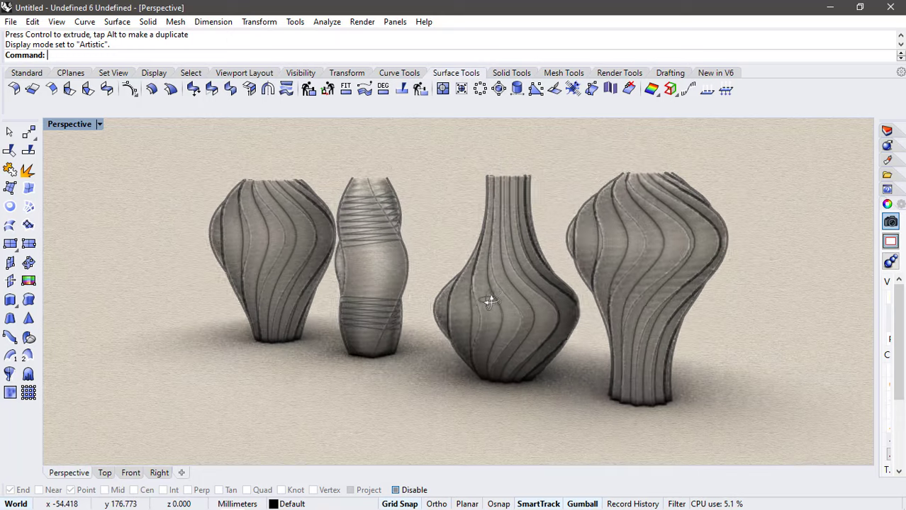